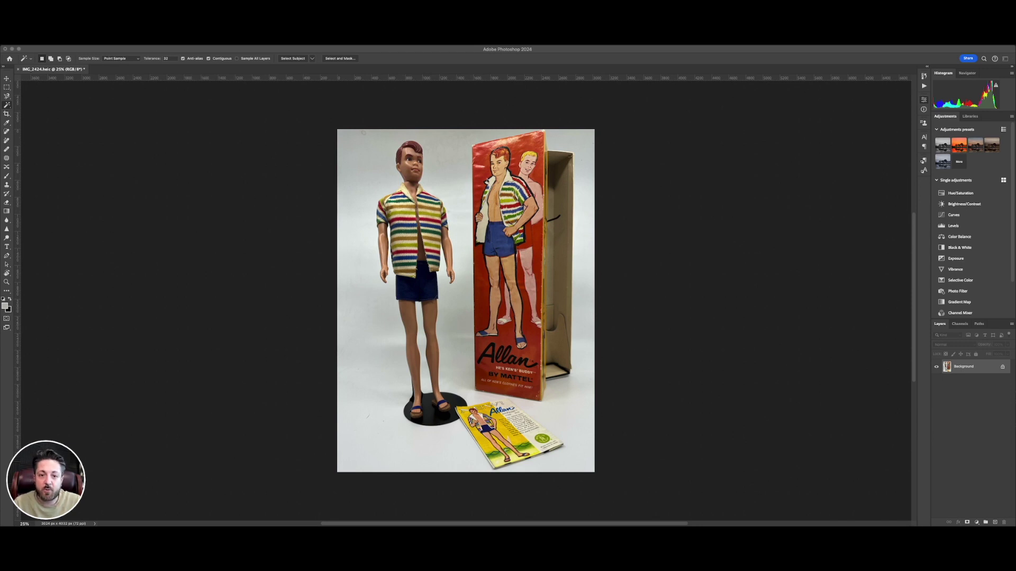
Step: Rename the Background layer to 'Original', making it an editable layer
double_click(963, 370)
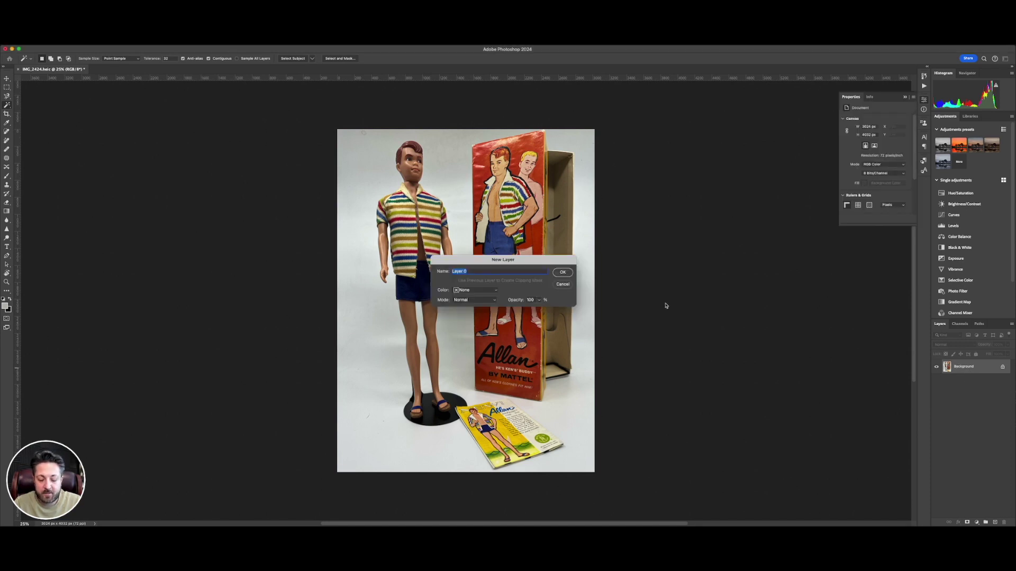
text(Original)
key(Return)
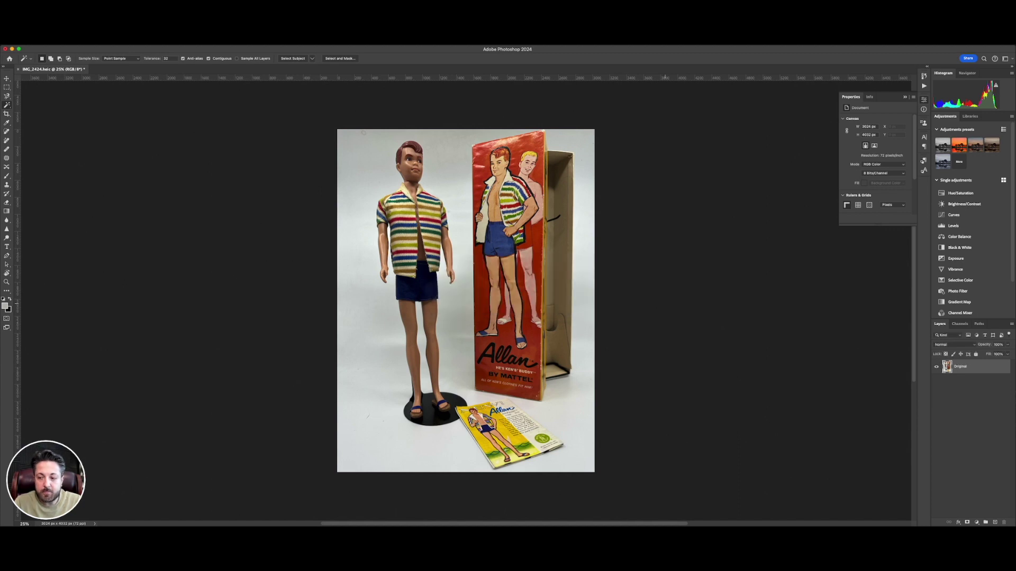
Step: Duplicate the Original layer as 'Original copy'
click(36, 45)
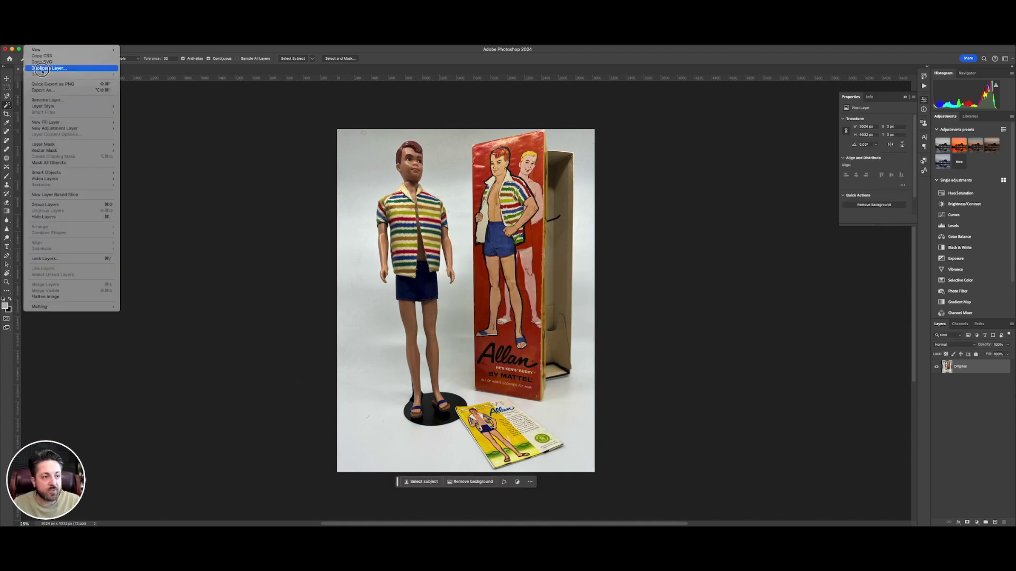
click(47, 67)
key(Return)
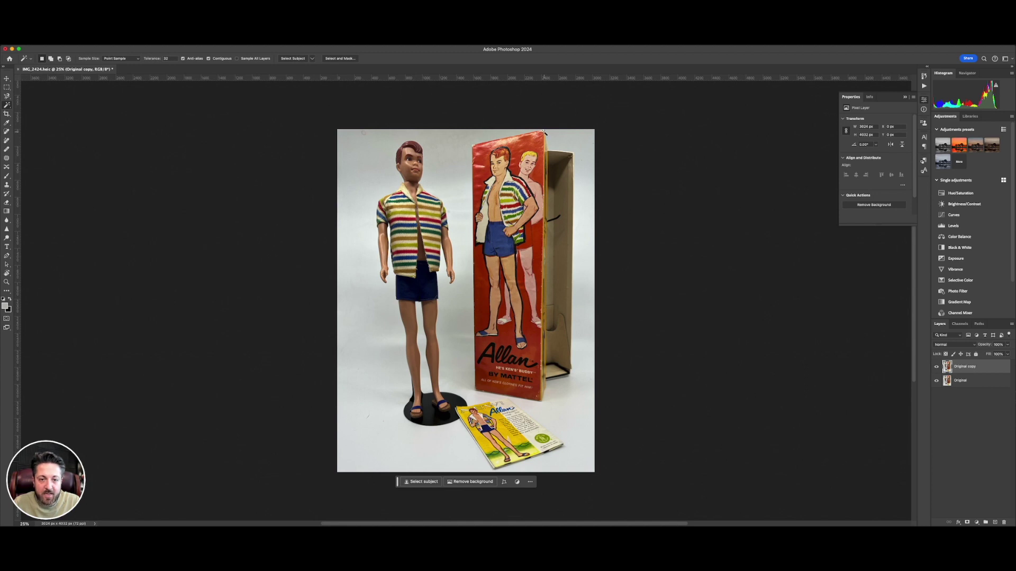
Step: Enlarge the canvas to 4500 × 4500 pixels, with width and height both 4500
click(16, 44)
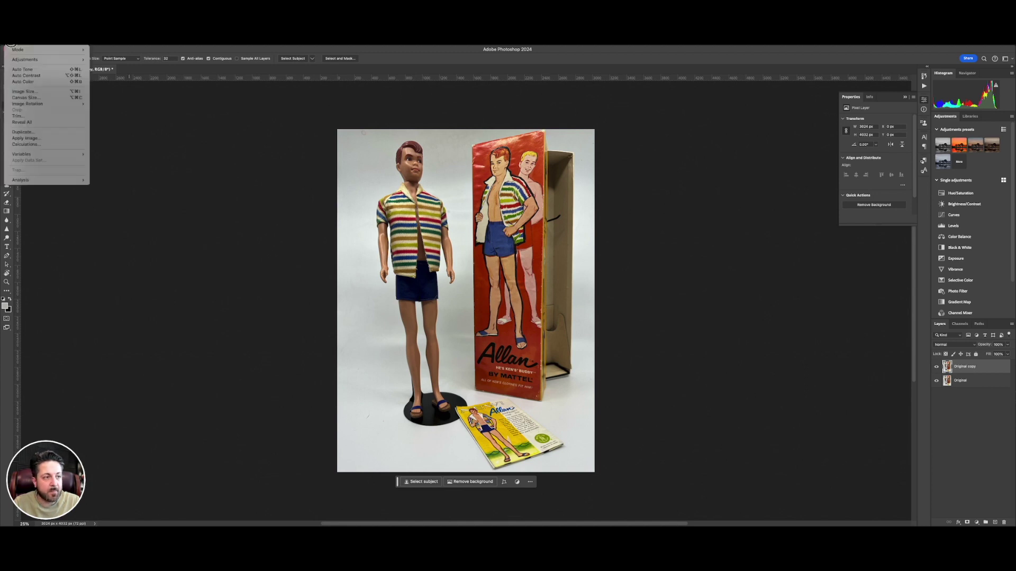
click(26, 97)
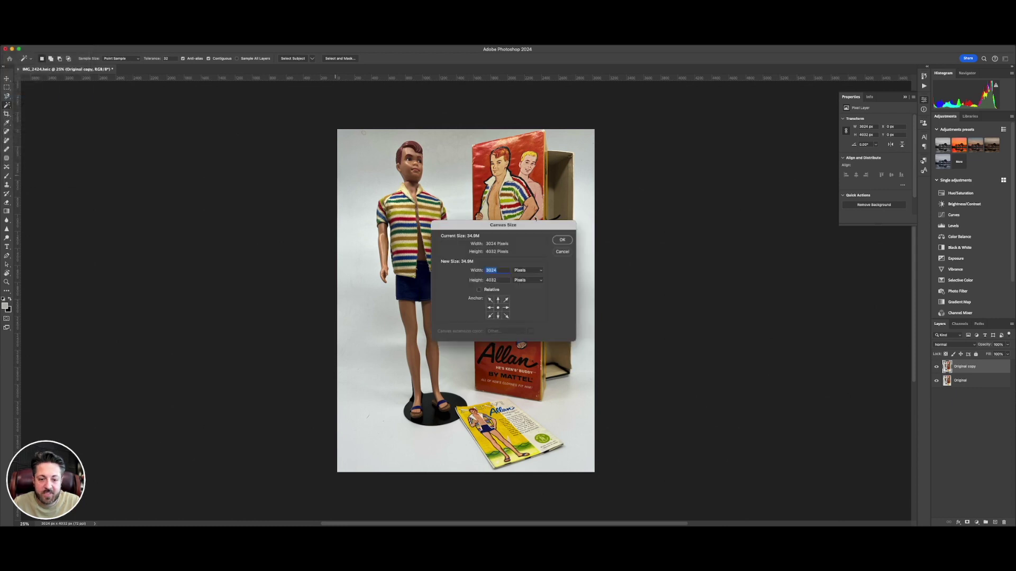
double_click(503, 280)
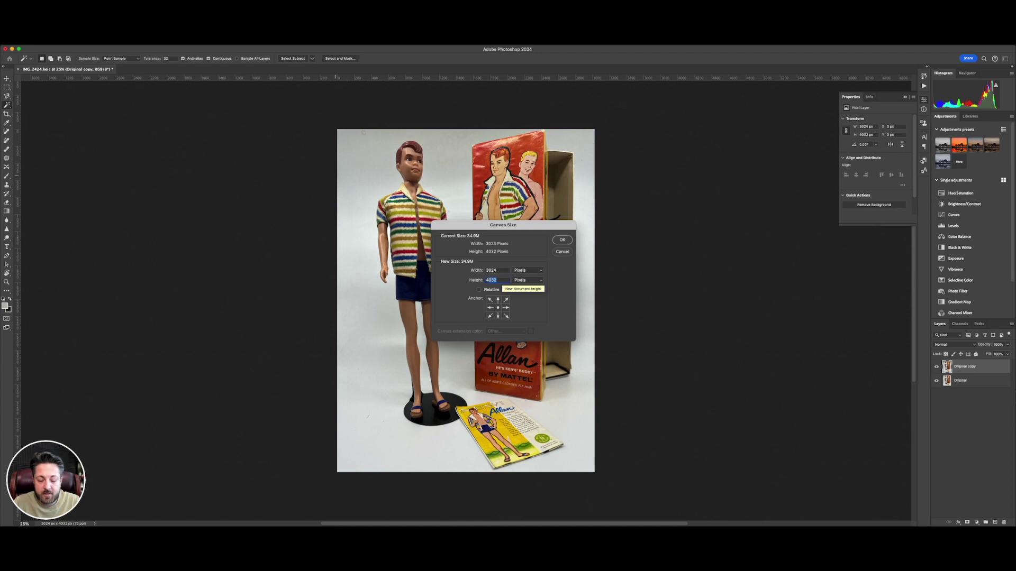
text(4500)
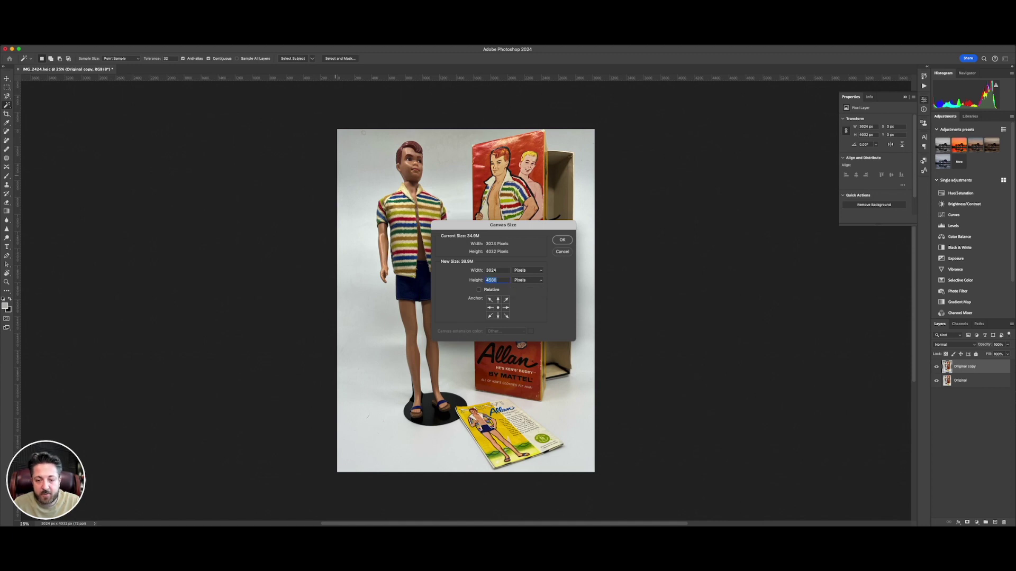
double_click(501, 270)
text(4500)
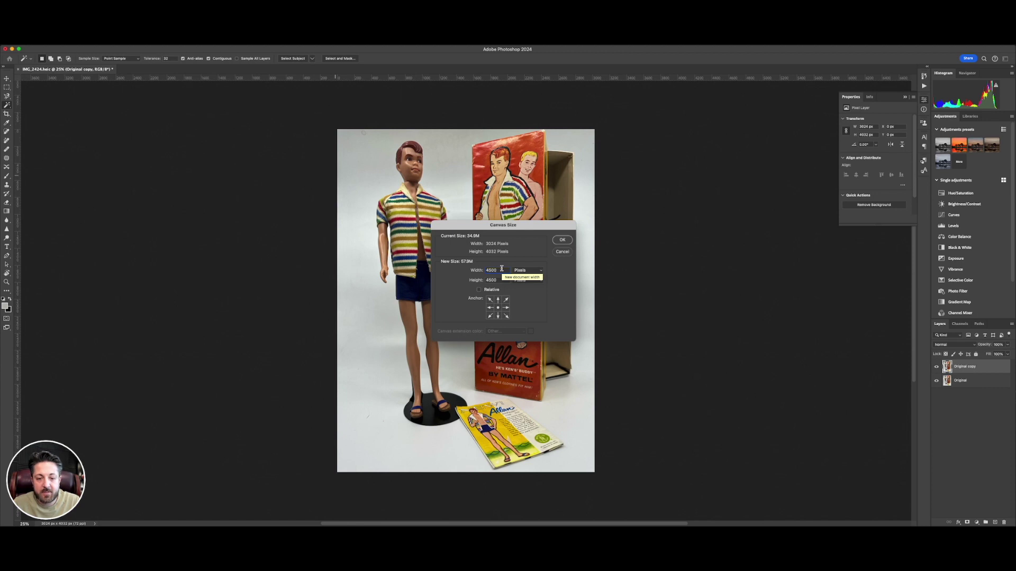
key(Return)
scroll(503, 269, right, 5)
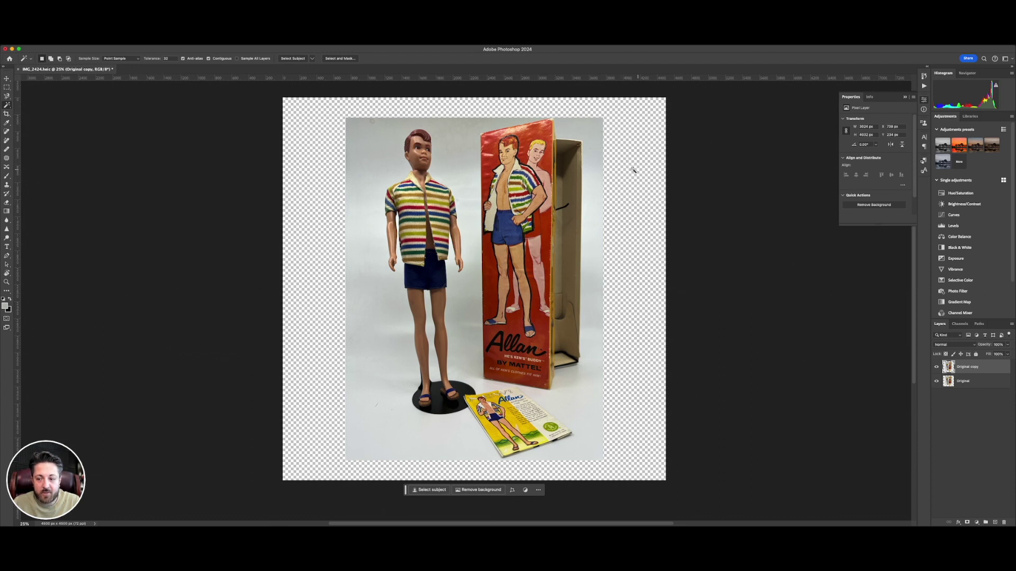
Step: Select the empty transparent margins around the photo with the Magic Wand
click(632, 170)
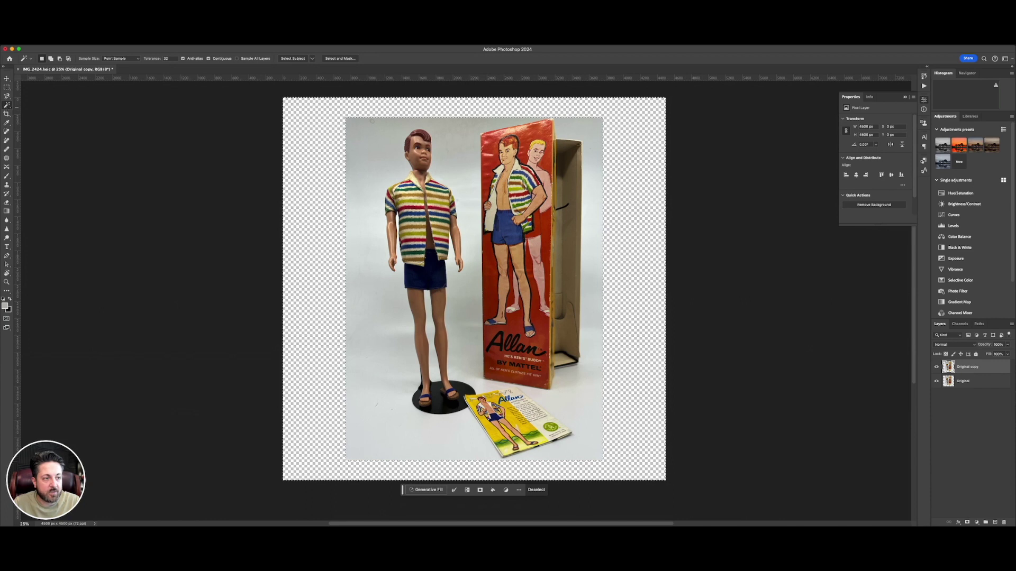
click(633, 148)
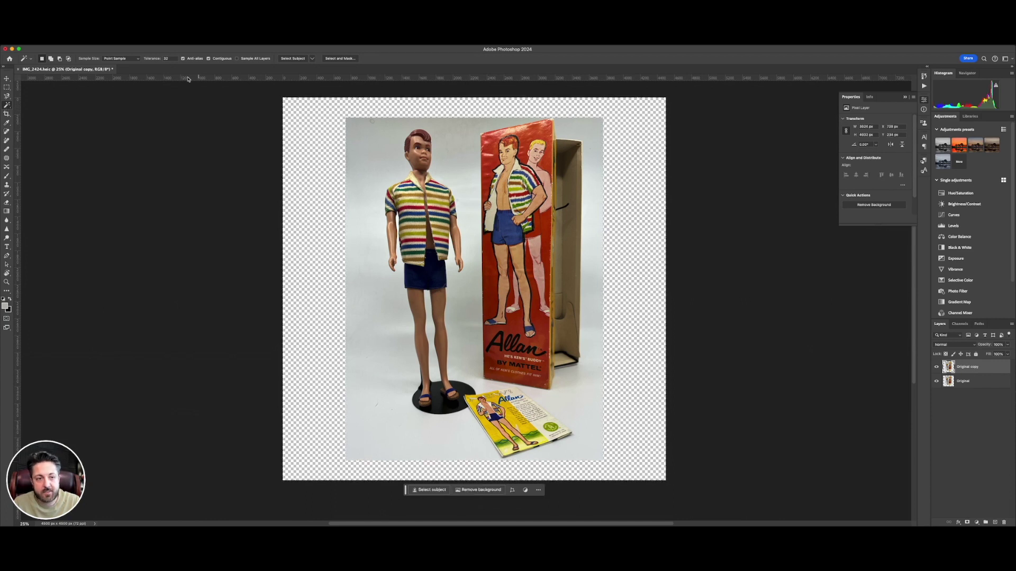
click(308, 132)
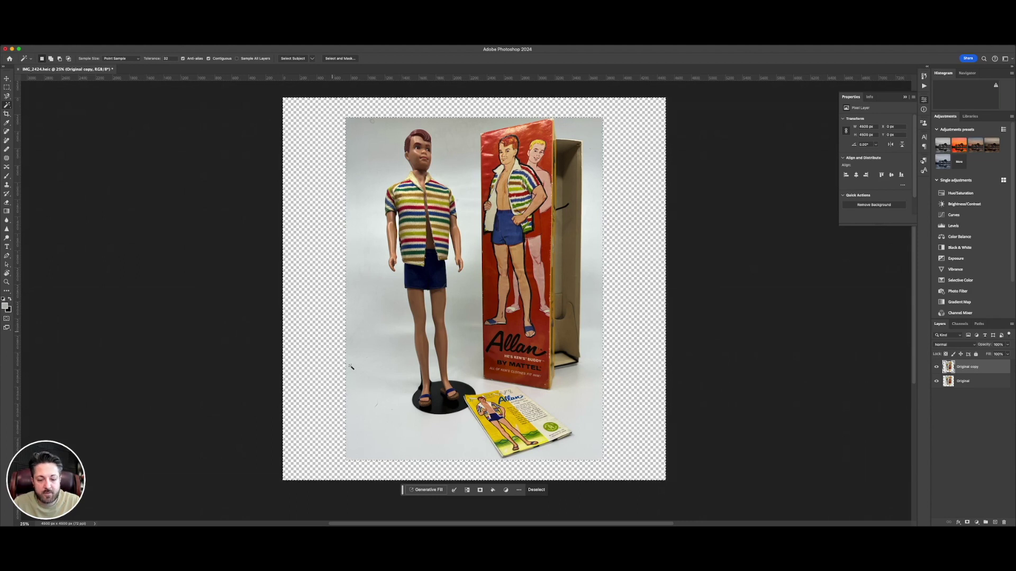
Step: Fill the selected margins with Content-Aware contents, then deselect
click(13, 46)
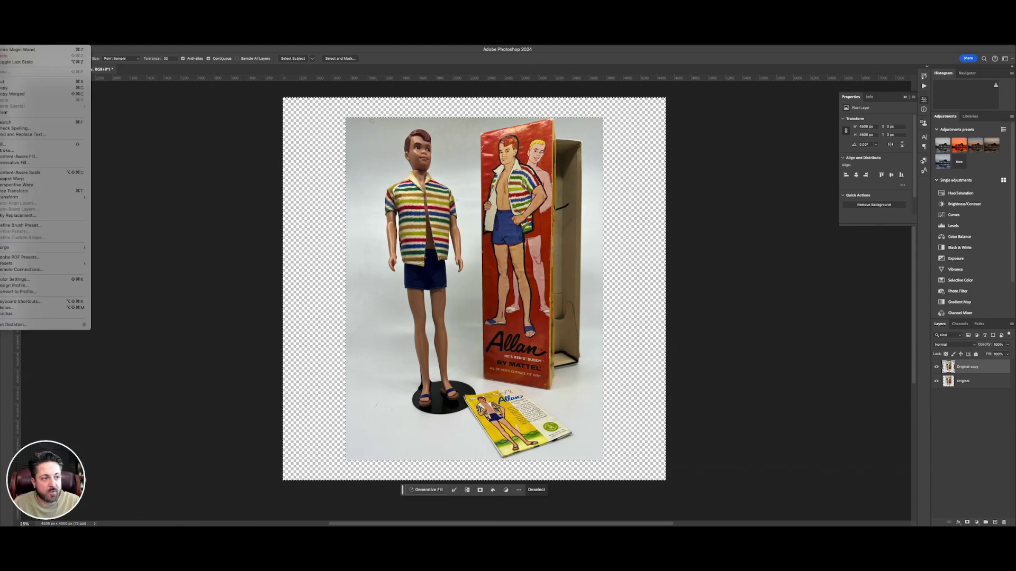
click(51, 144)
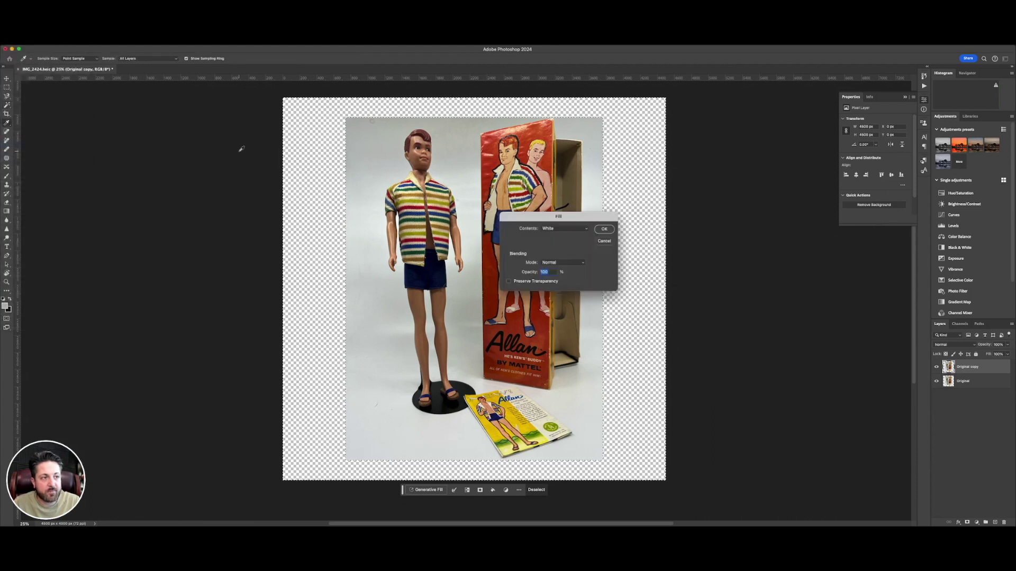
click(571, 228)
click(561, 189)
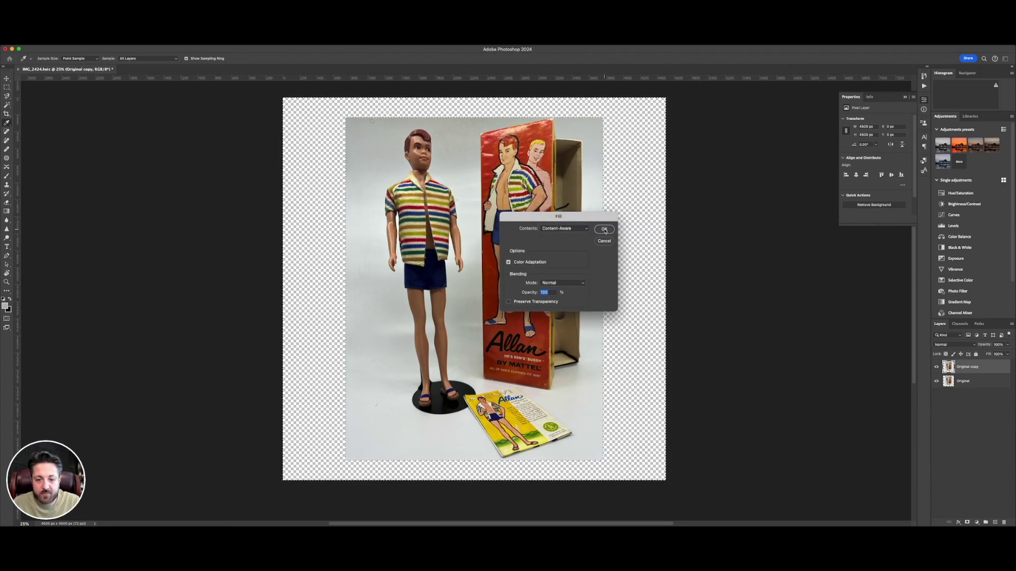
click(604, 229)
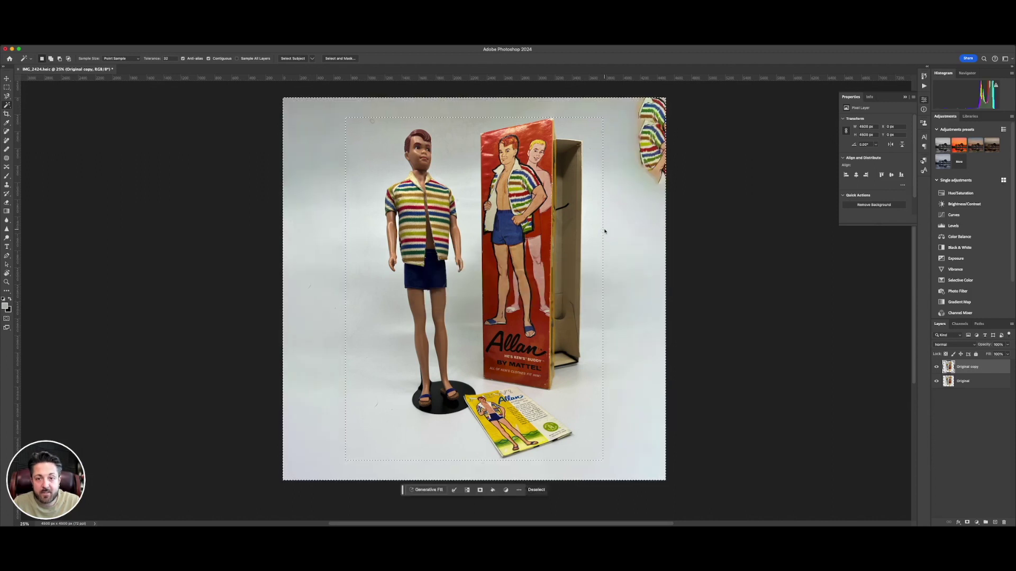
key(super+d)
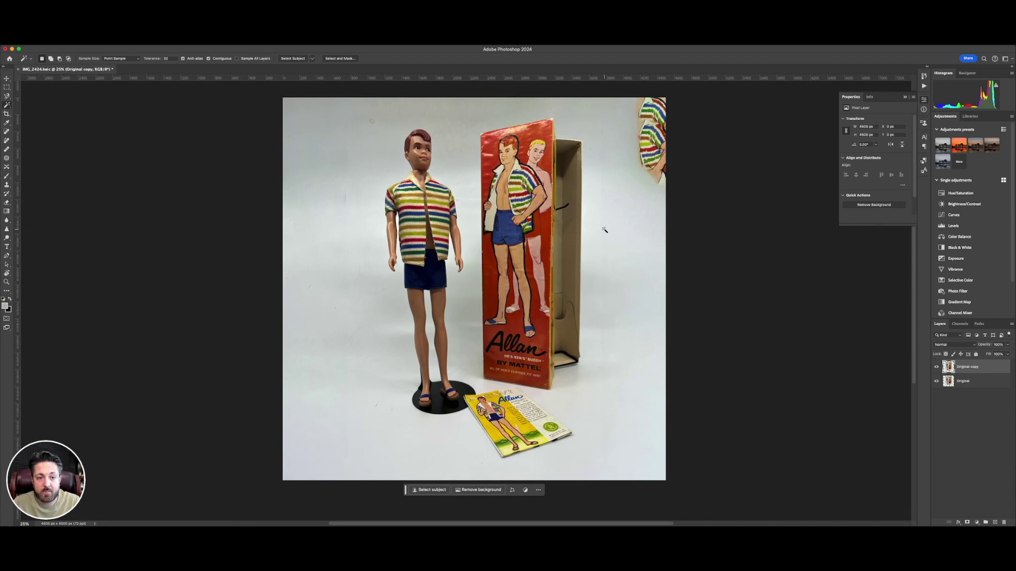
Step: Content-Aware Fill a rectangle over the stray shirt fragment in the top-right corner
key(m)
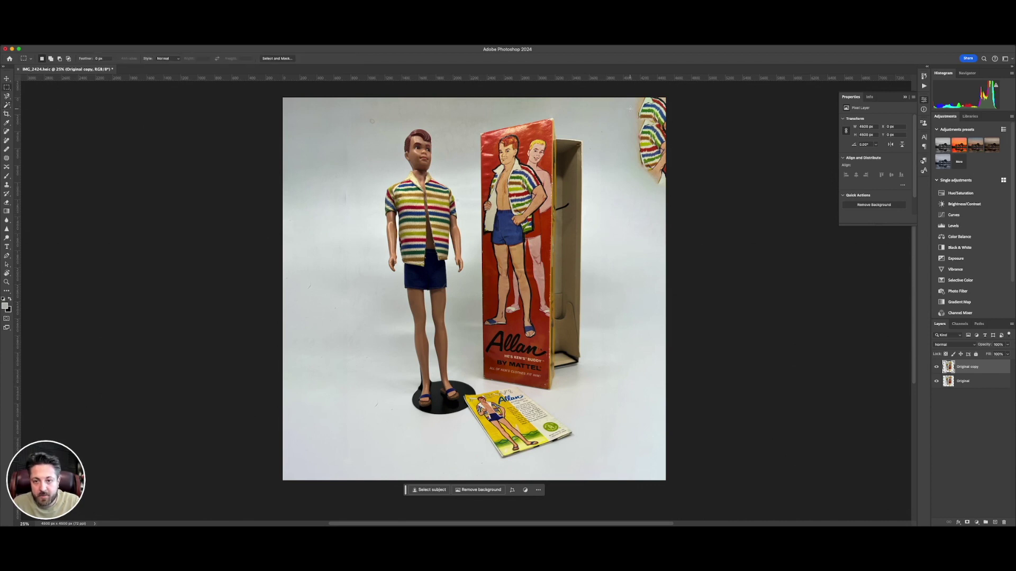
drag(627, 94, 693, 191)
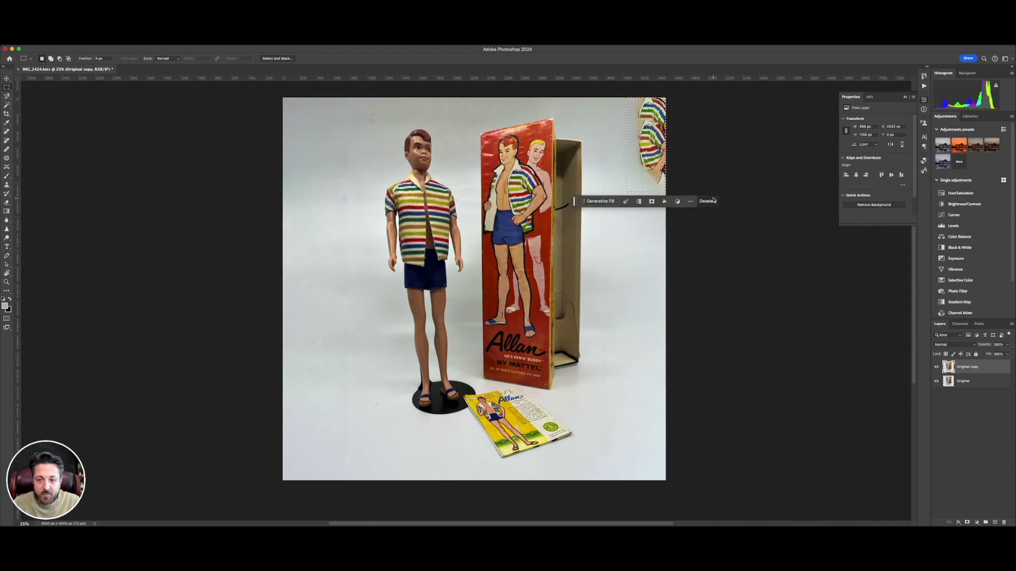
key(shift+BackSpace)
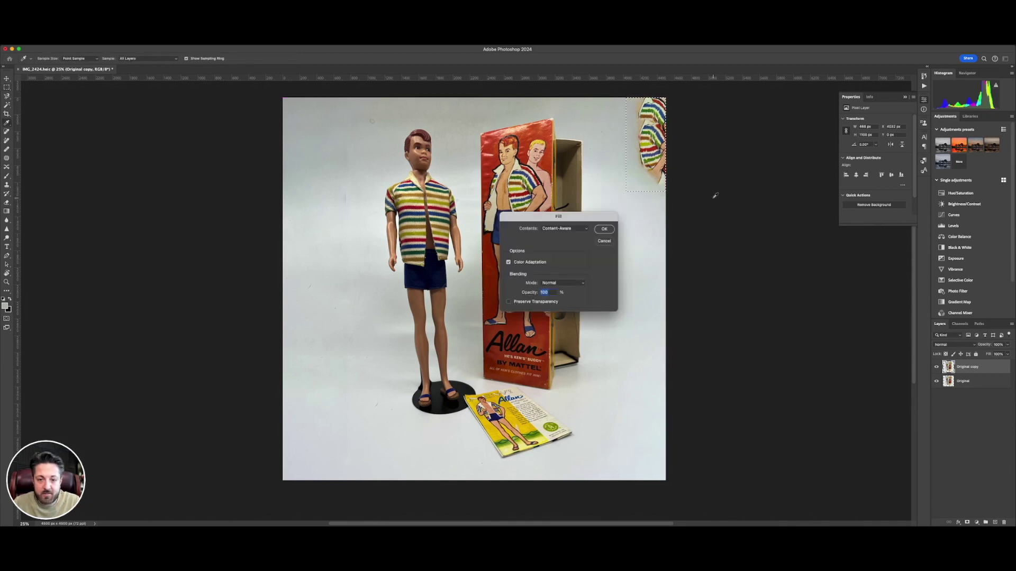
key(Return)
key(ctrl+d)
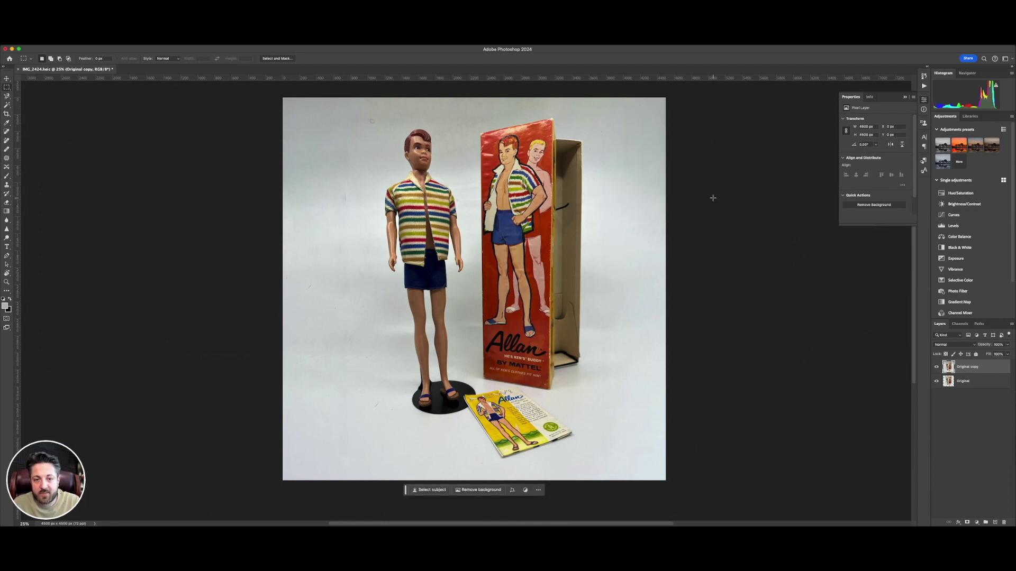
Step: Content-Aware Fill a tall strip of backdrop left of the doll
key(j)
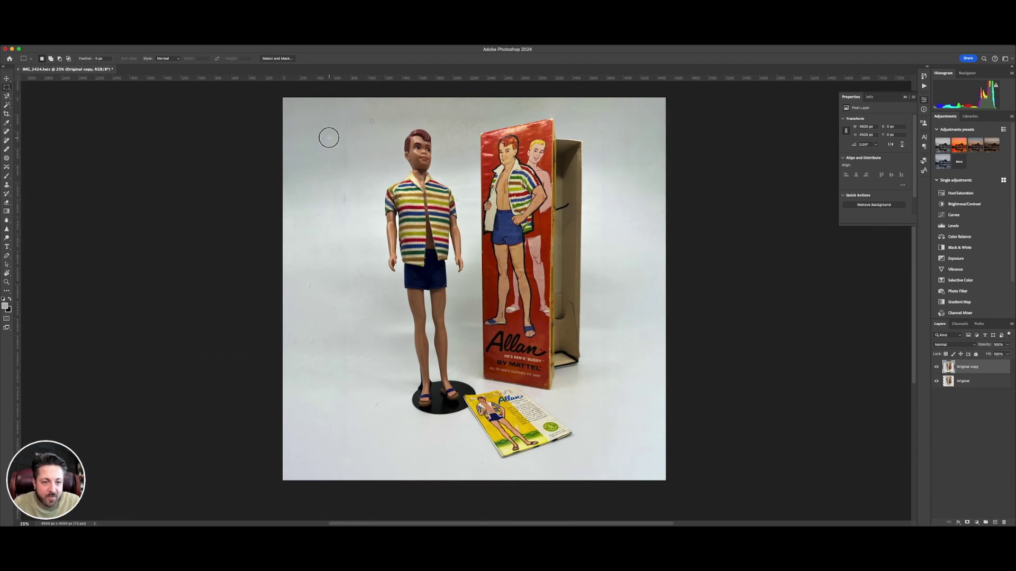
drag(329, 137, 354, 369)
key(shift+BackSpace)
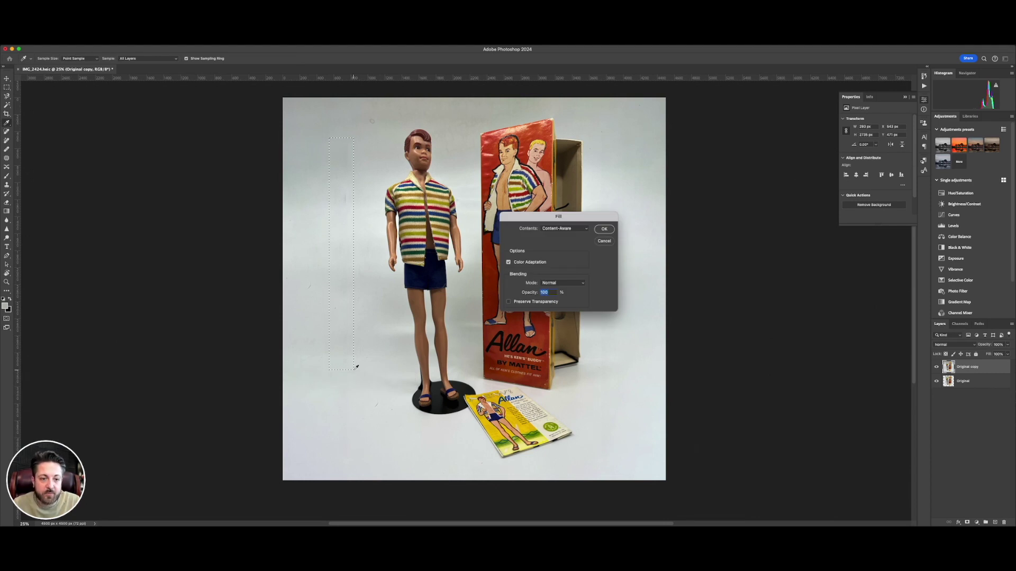
key(Return)
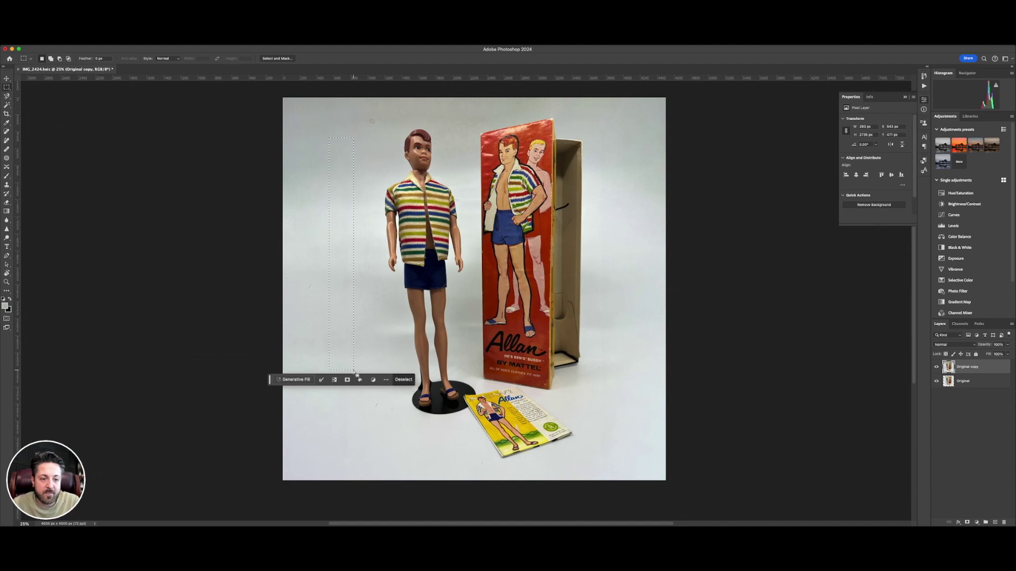
key(super+d)
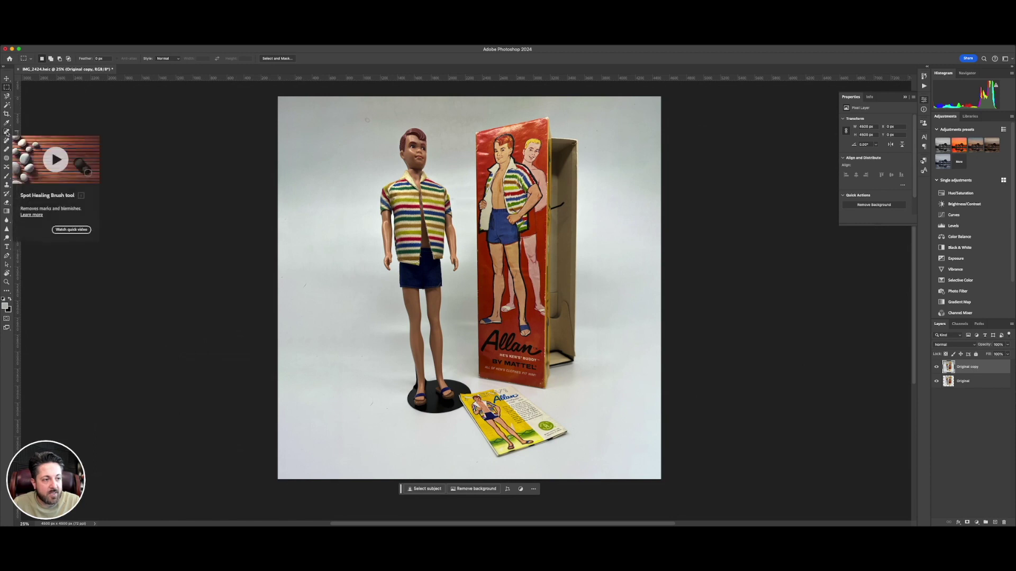
Step: Heal the dark backdrop spot with the Spot Healing Brush and compare the copy's before/after
click(7, 133)
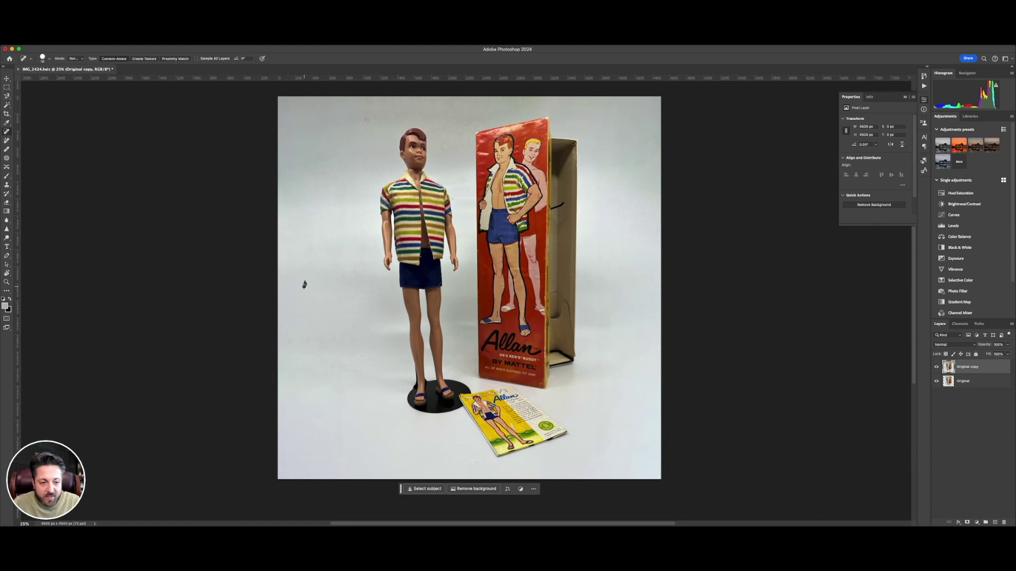
click(368, 120)
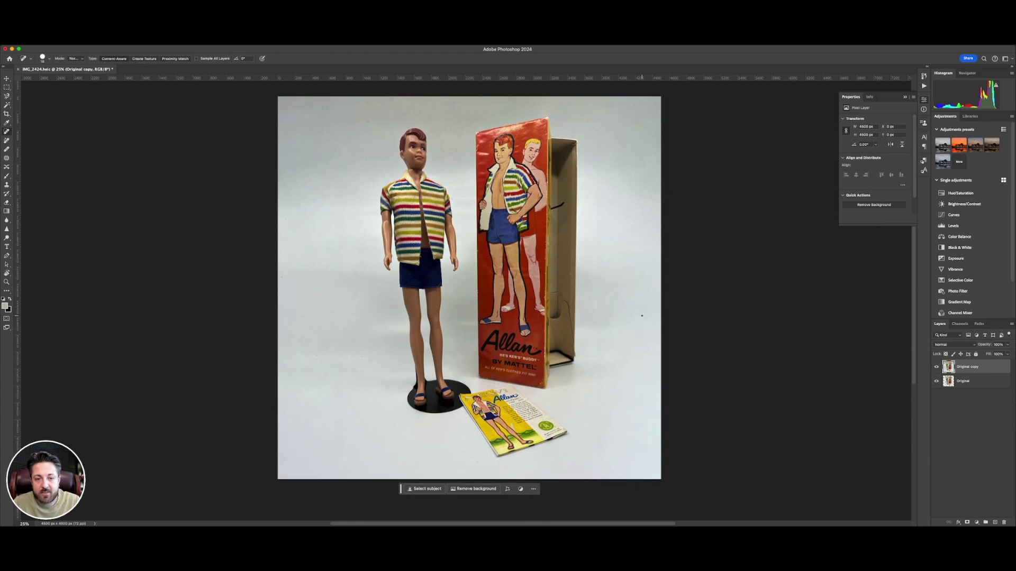
click(936, 368)
click(936, 367)
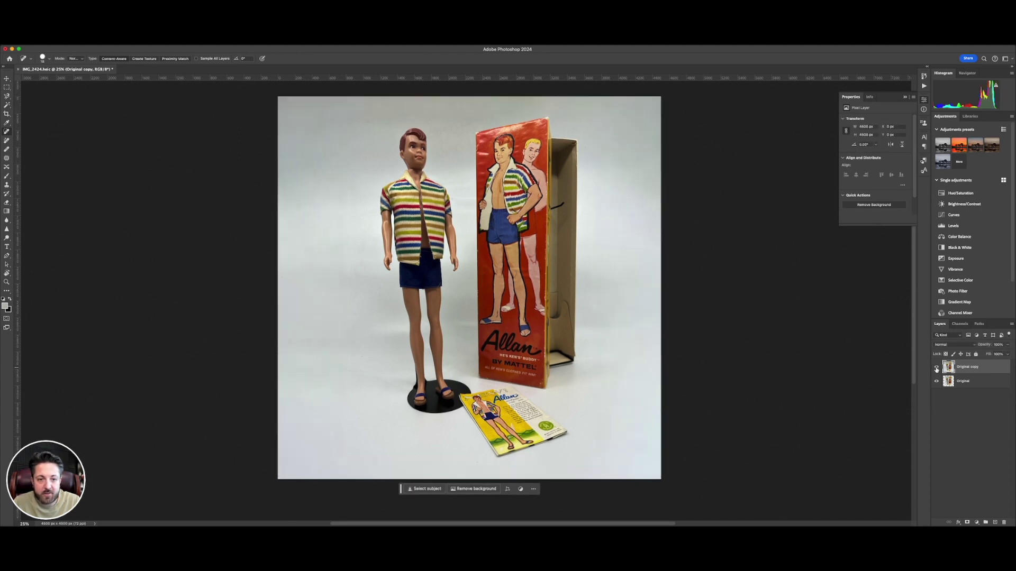
click(936, 368)
click(936, 367)
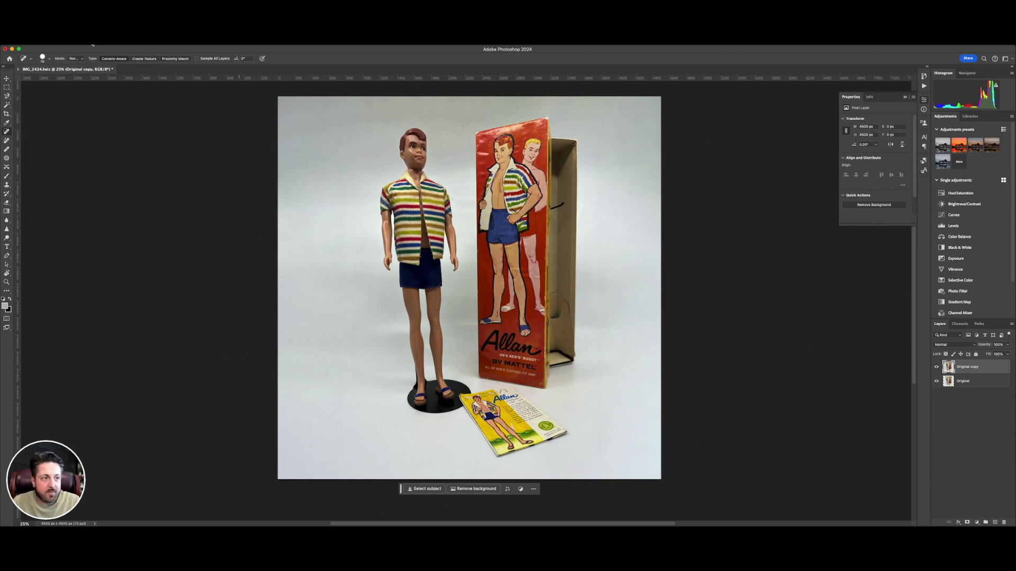
click(93, 45)
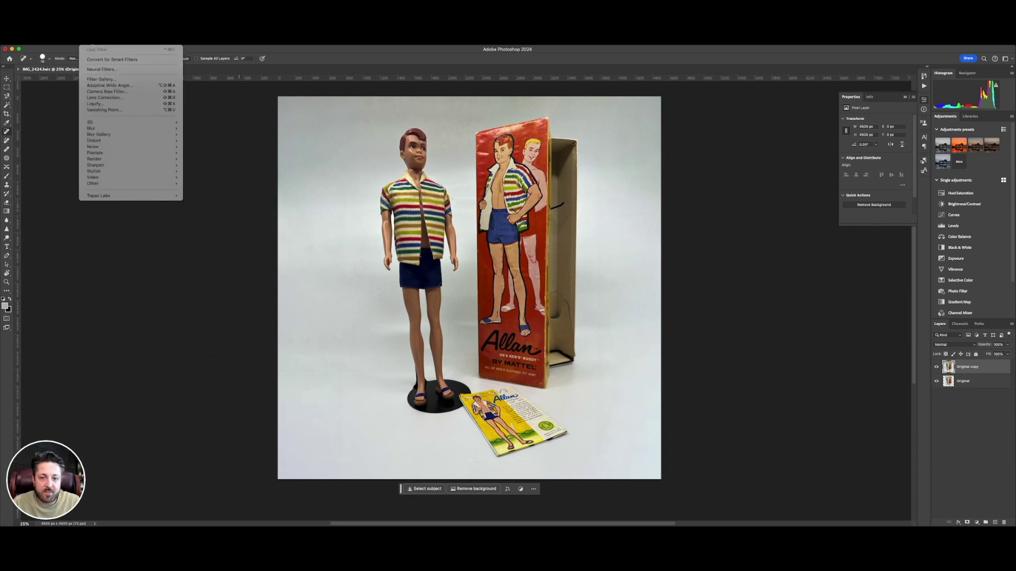
Step: In the Camera Raw Filter, set Geometry Upright to Auto, comparing with it off
click(115, 93)
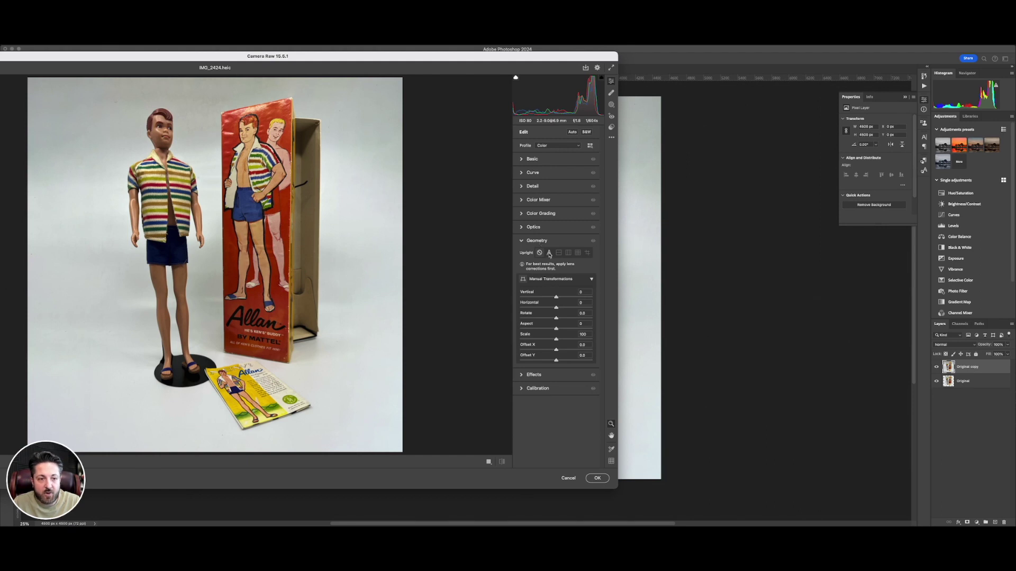
click(550, 254)
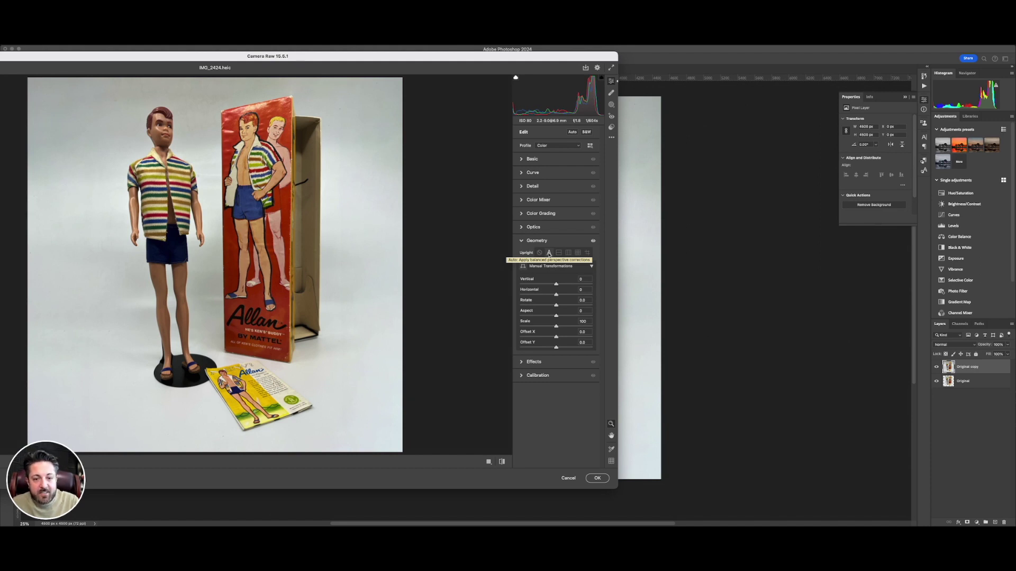
click(539, 253)
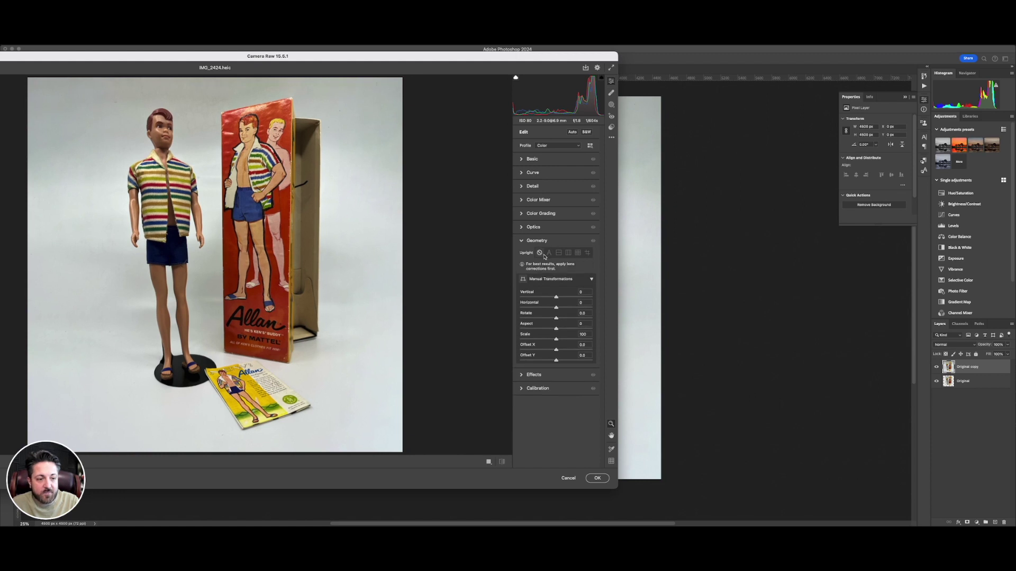
click(548, 253)
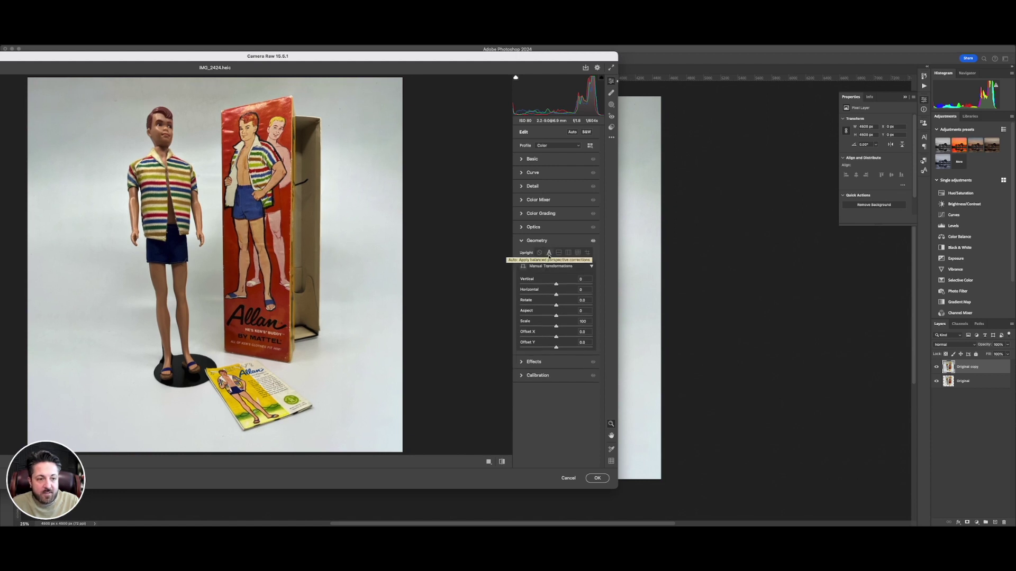
click(539, 253)
click(549, 252)
click(538, 253)
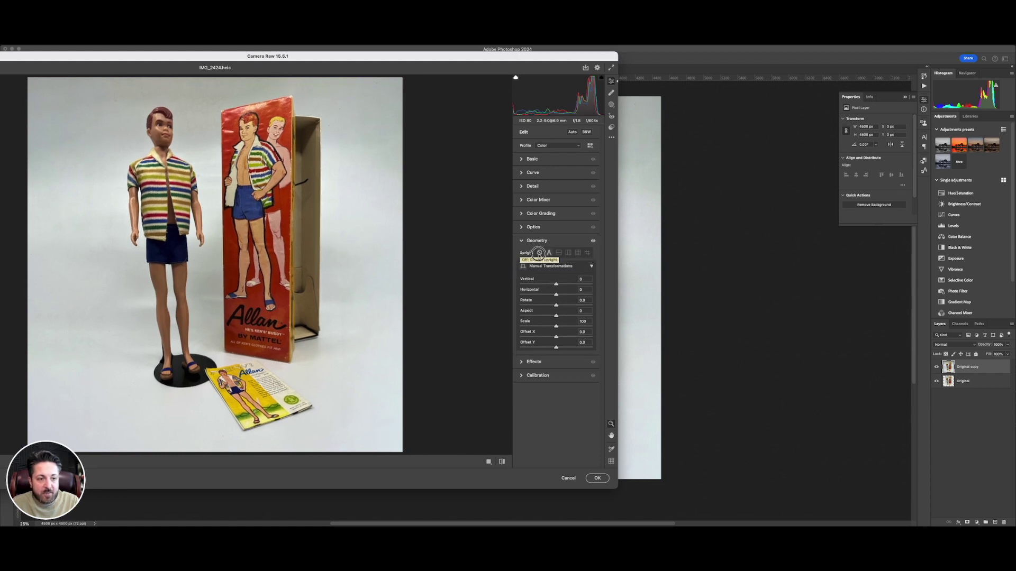
click(549, 254)
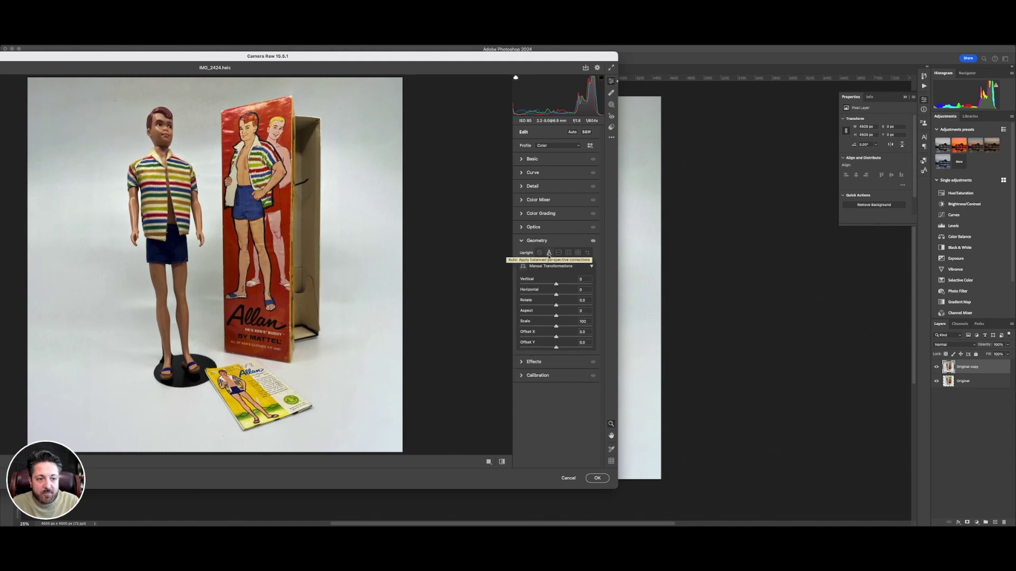
Step: Try Auto tone but leave it off, keep Upright Auto, and apply the Camera Raw edits
click(572, 132)
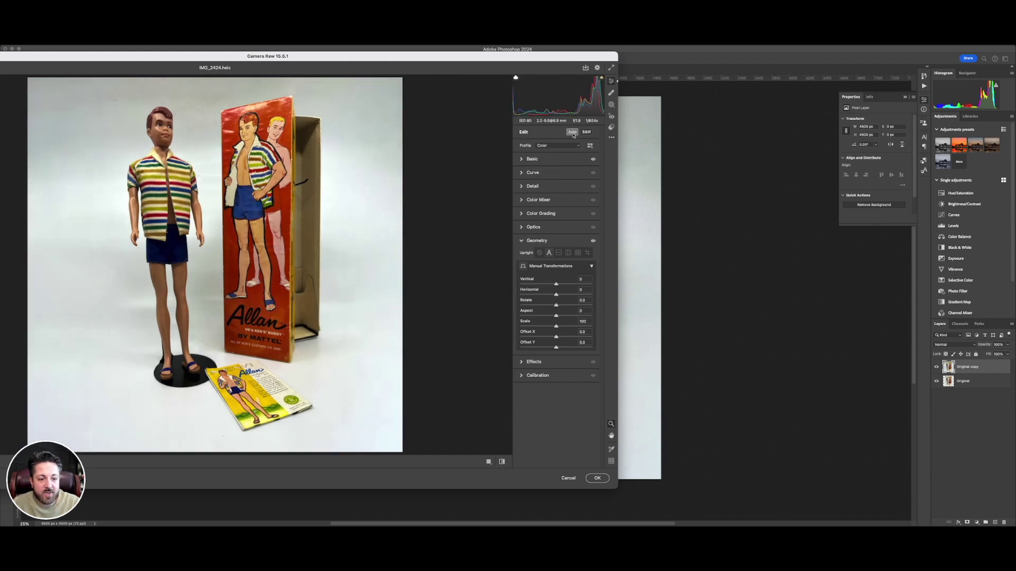
click(573, 132)
click(572, 133)
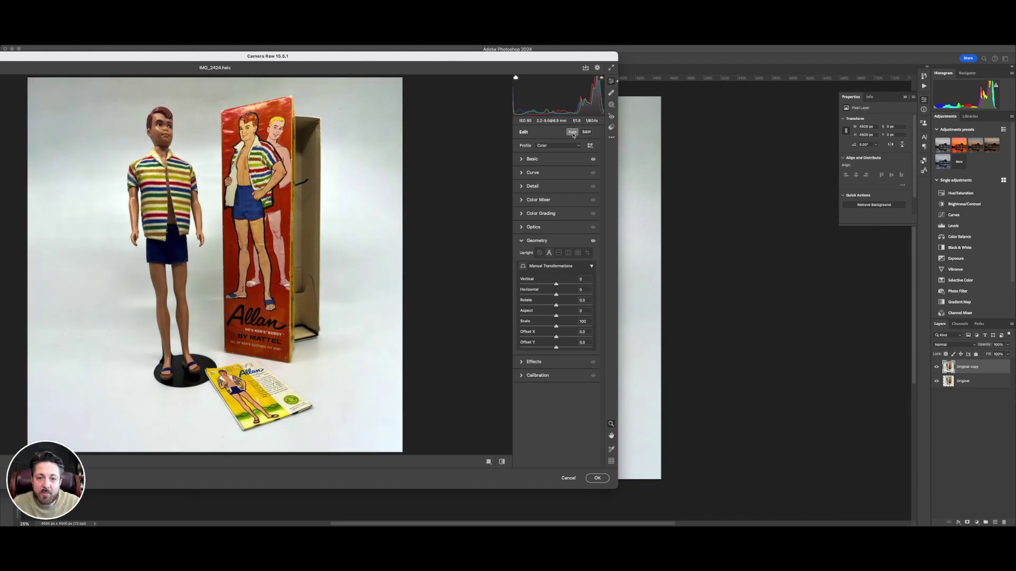
click(573, 132)
click(573, 133)
click(572, 133)
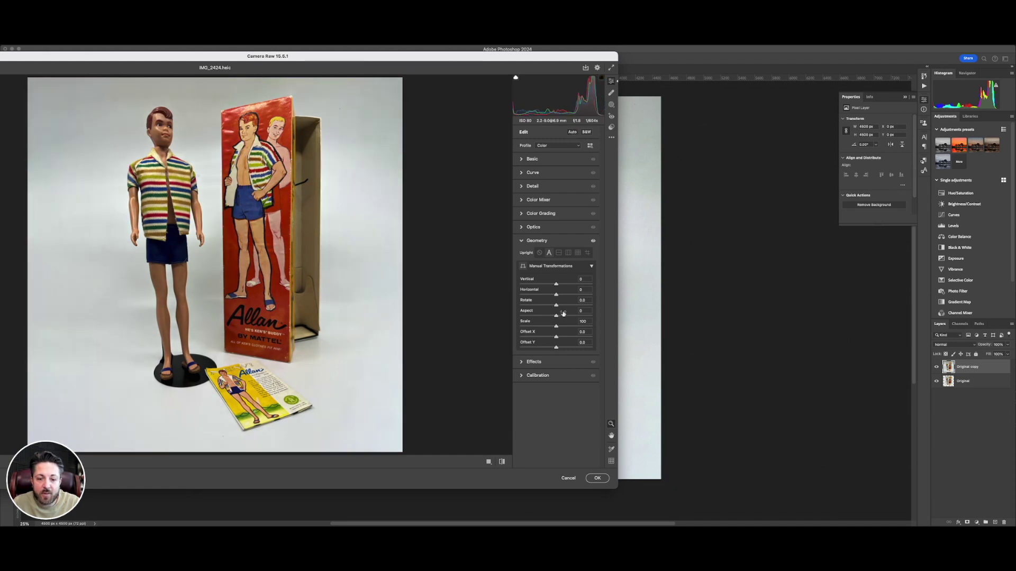
click(550, 253)
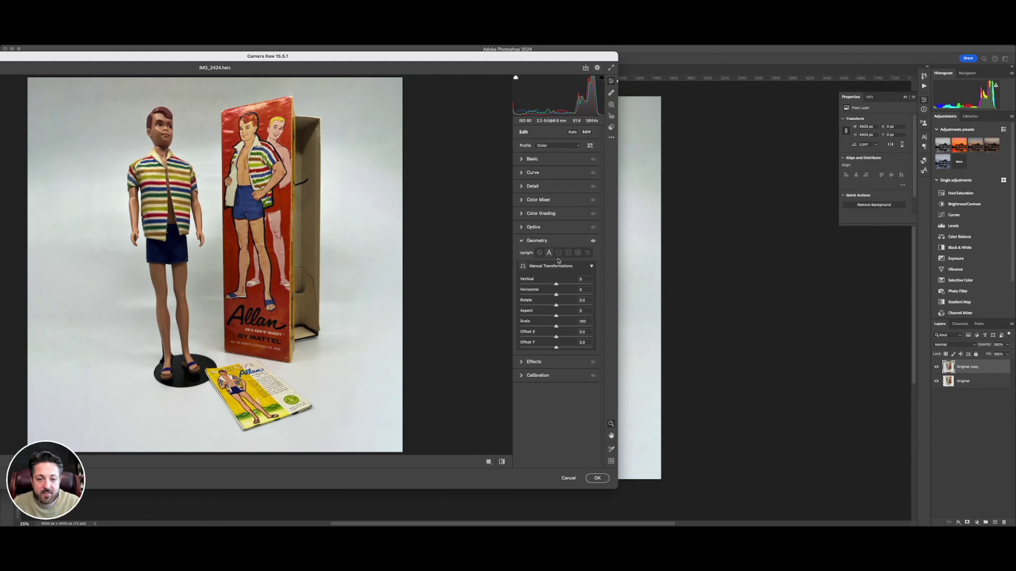
click(522, 228)
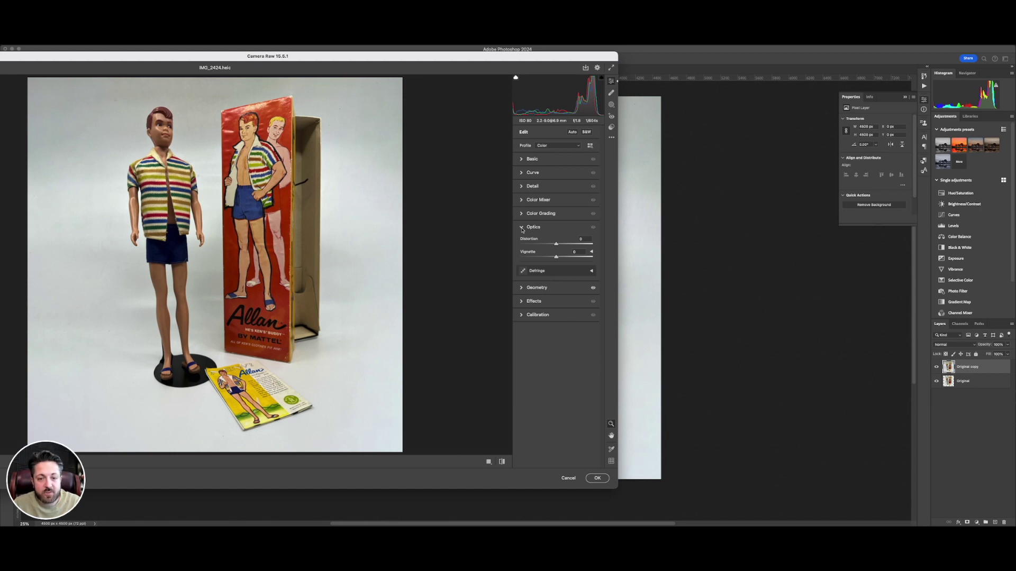
click(522, 228)
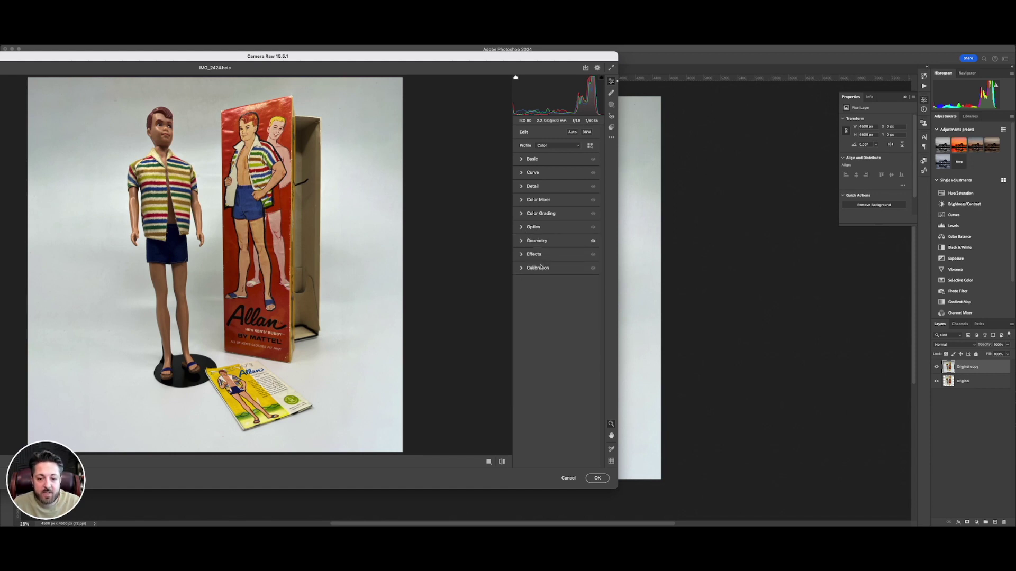
click(598, 478)
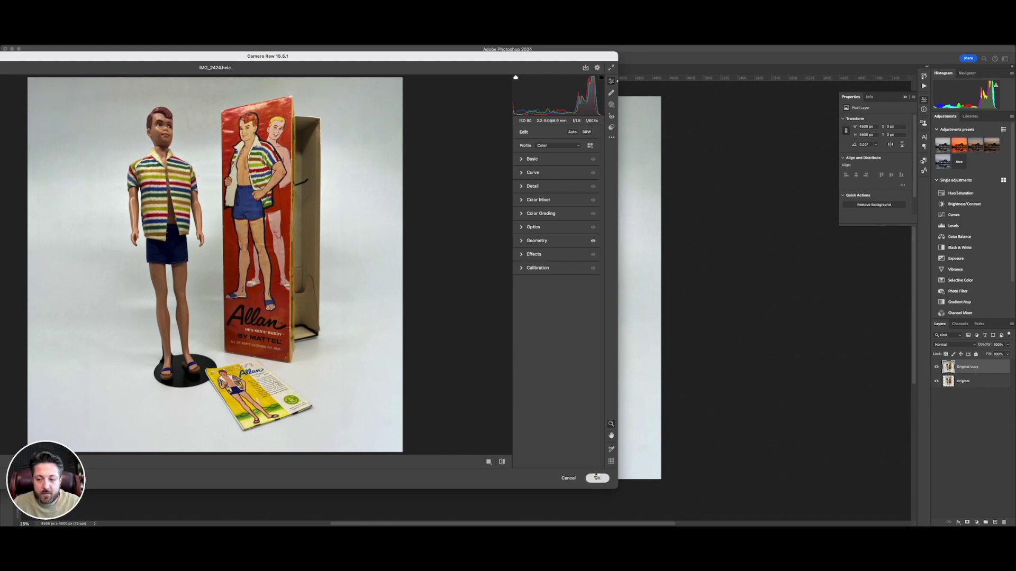
Step: Compare the corrected Original copy layer against the original by toggling its visibility
click(937, 367)
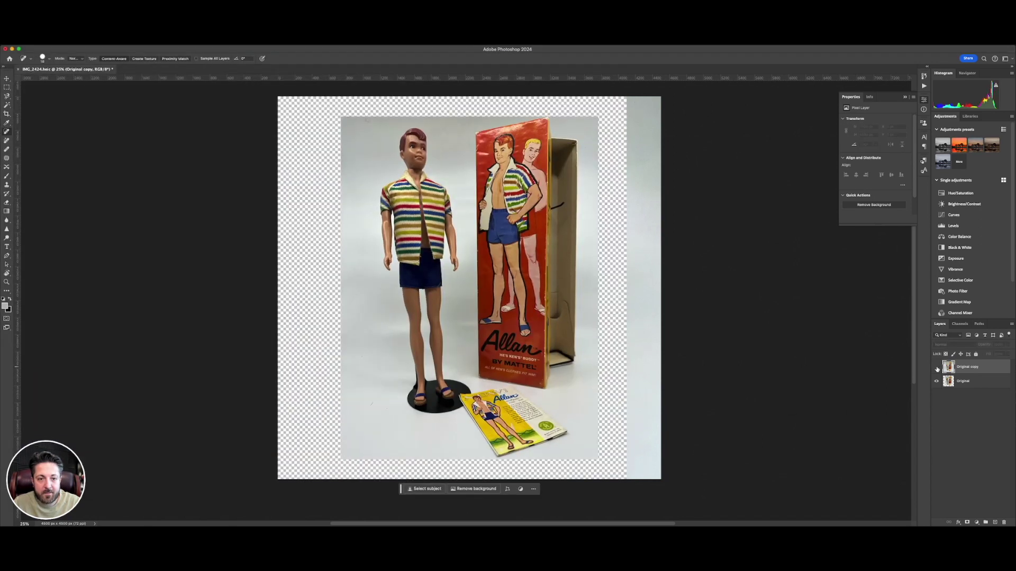
click(936, 367)
click(937, 367)
click(937, 367)
click(936, 367)
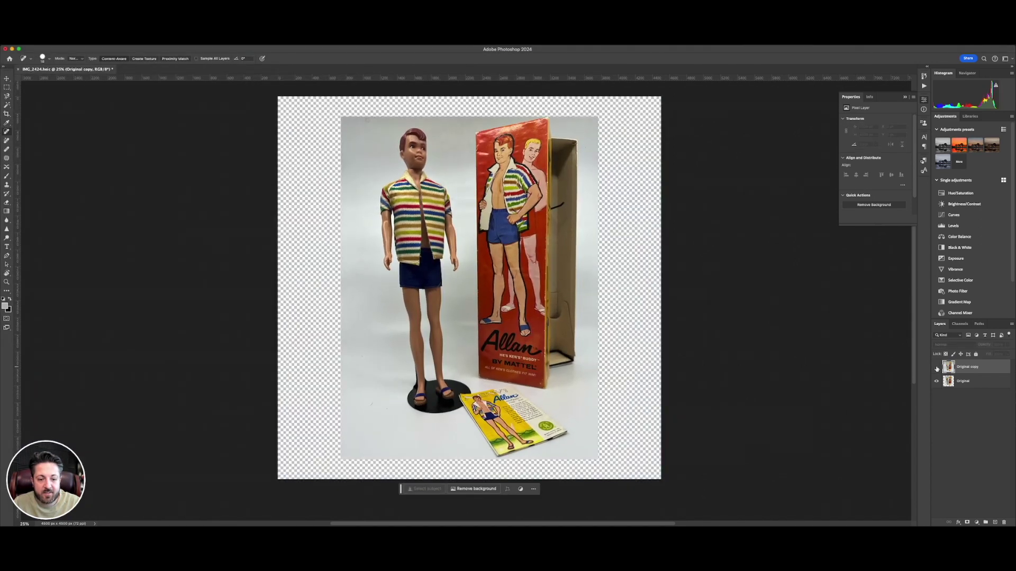
click(936, 367)
click(937, 367)
click(936, 367)
click(936, 367)
click(936, 368)
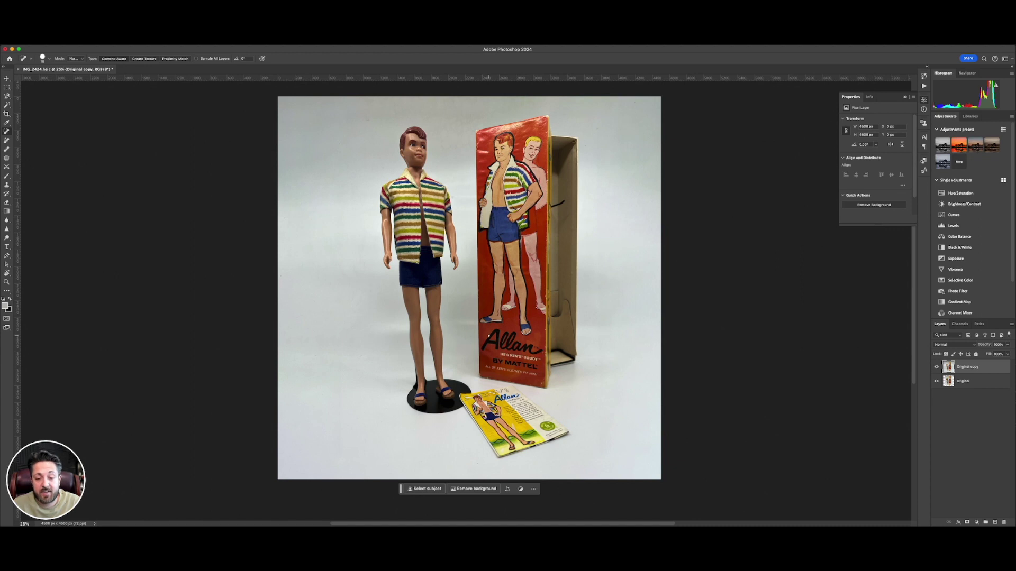
scroll(532, 373, up, 6)
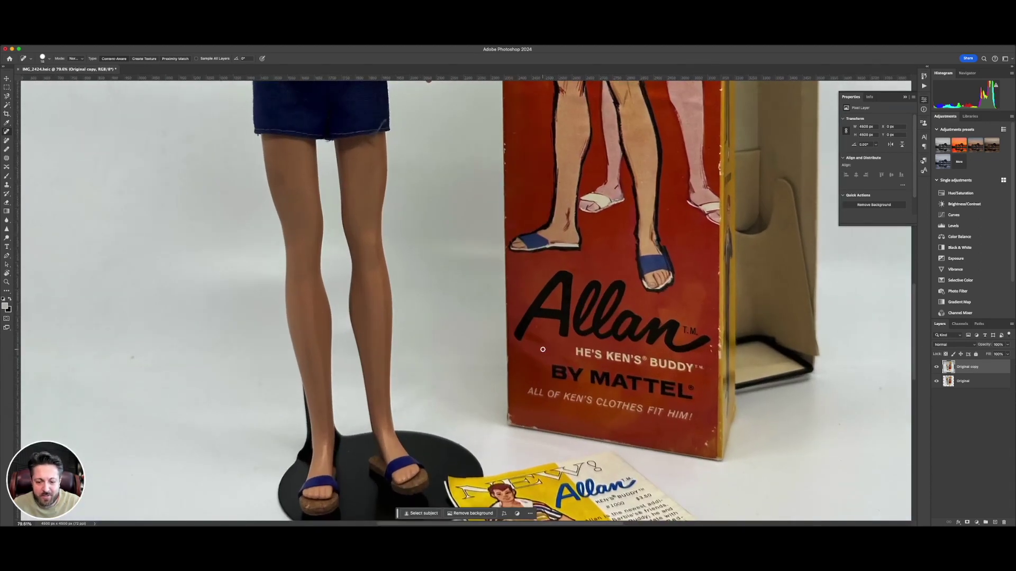
scroll(584, 285, down, 4)
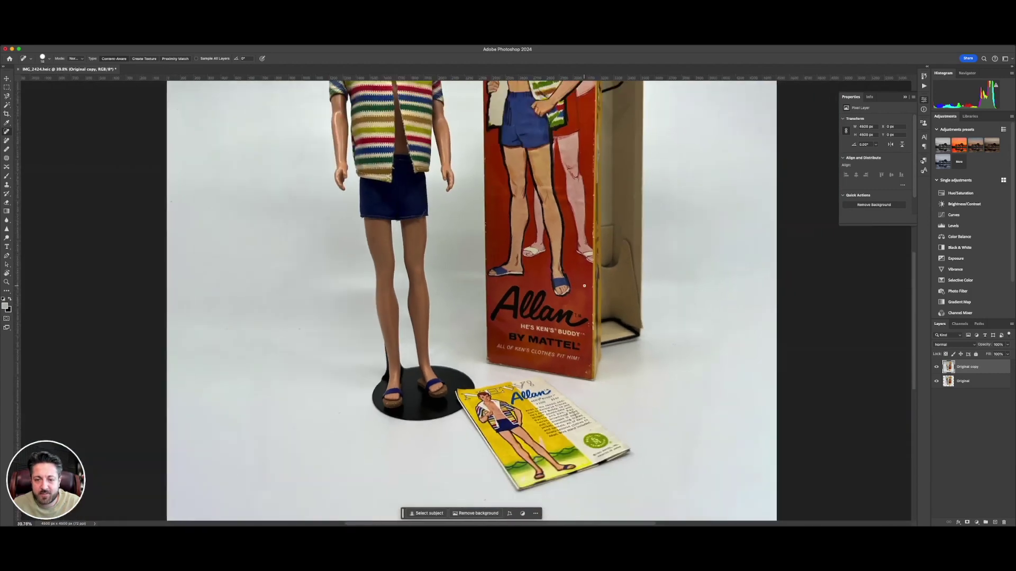
scroll(558, 324, down, 2)
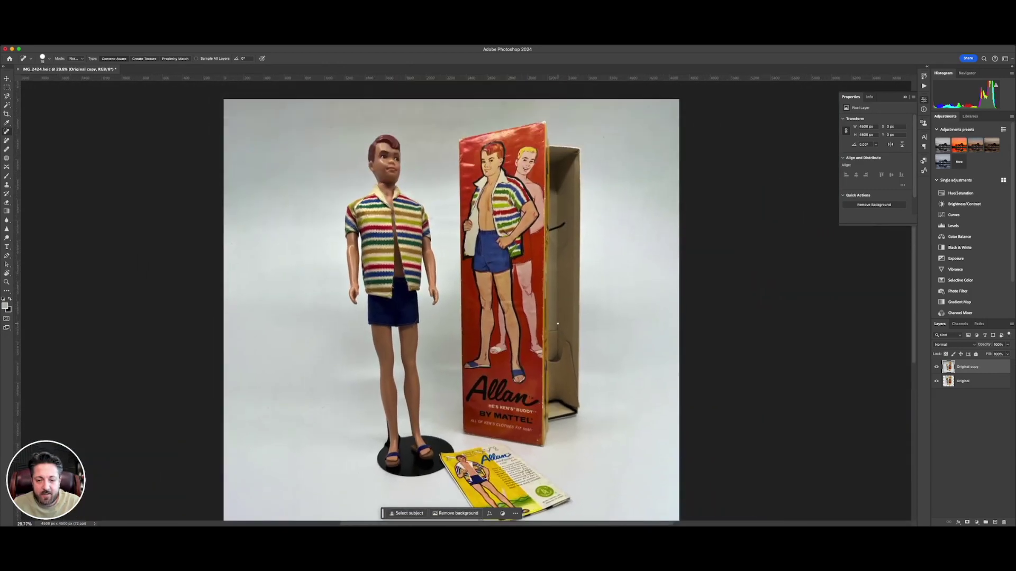
scroll(558, 324, down, 2)
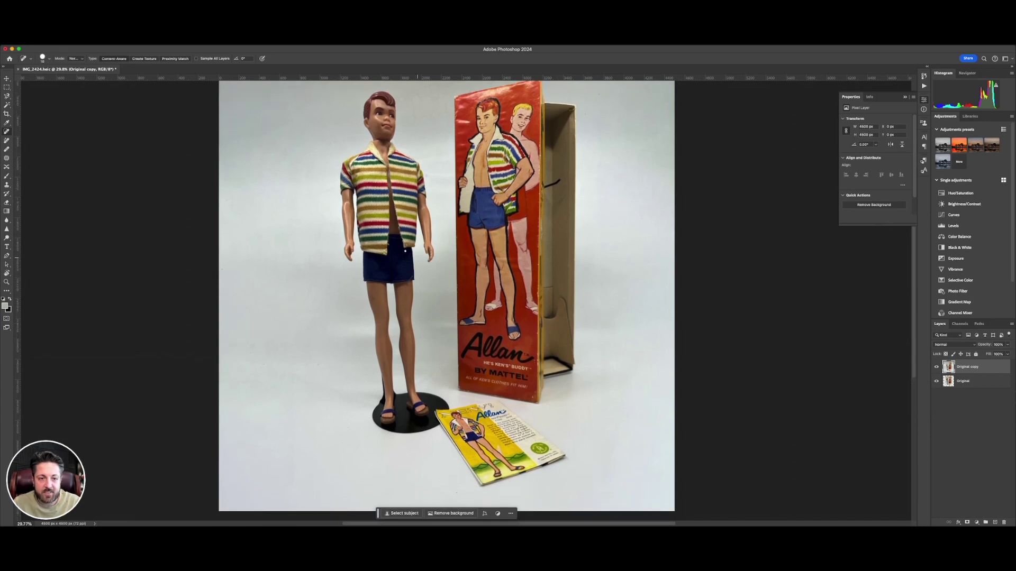
scroll(418, 254, up, 1)
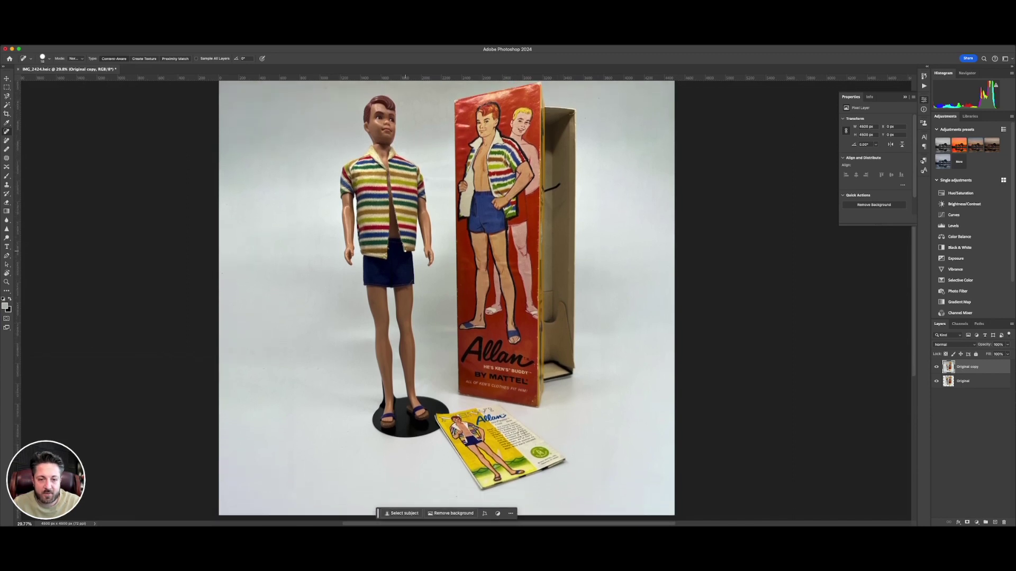
Step: Duplicate the corrected layer as 'Original copy 2'
click(43, 46)
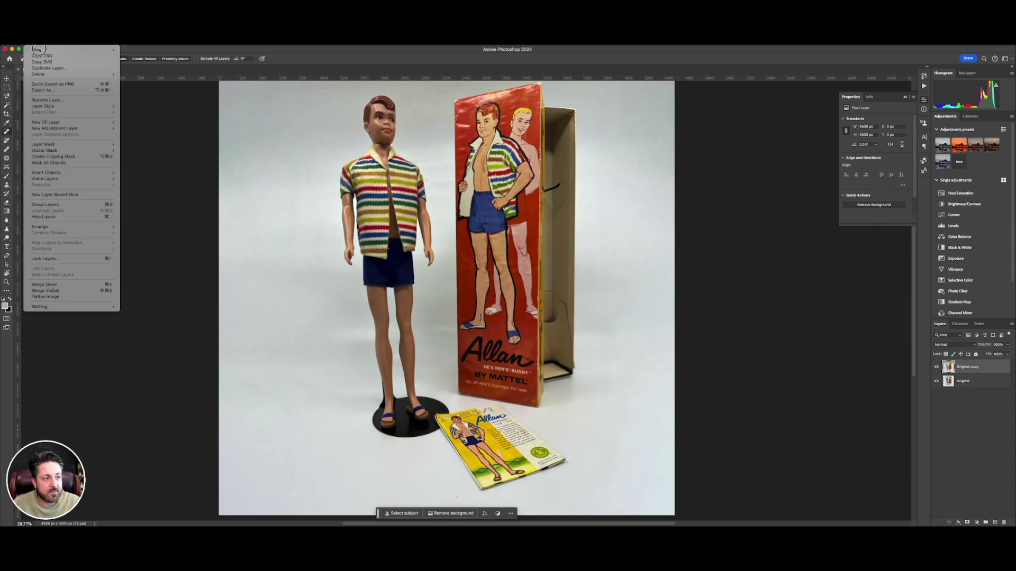
click(45, 67)
key(Return)
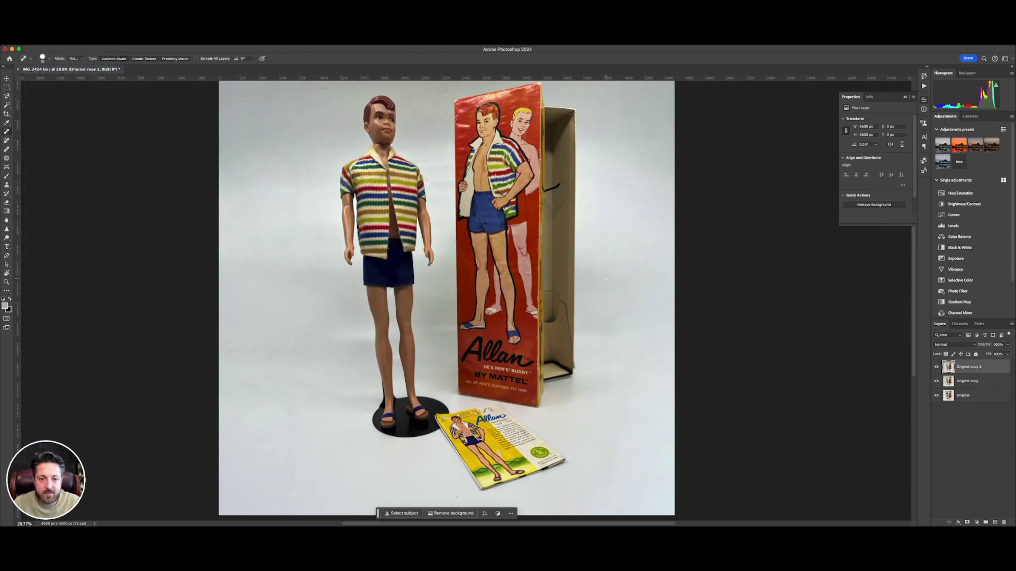
scroll(606, 279, up, 1)
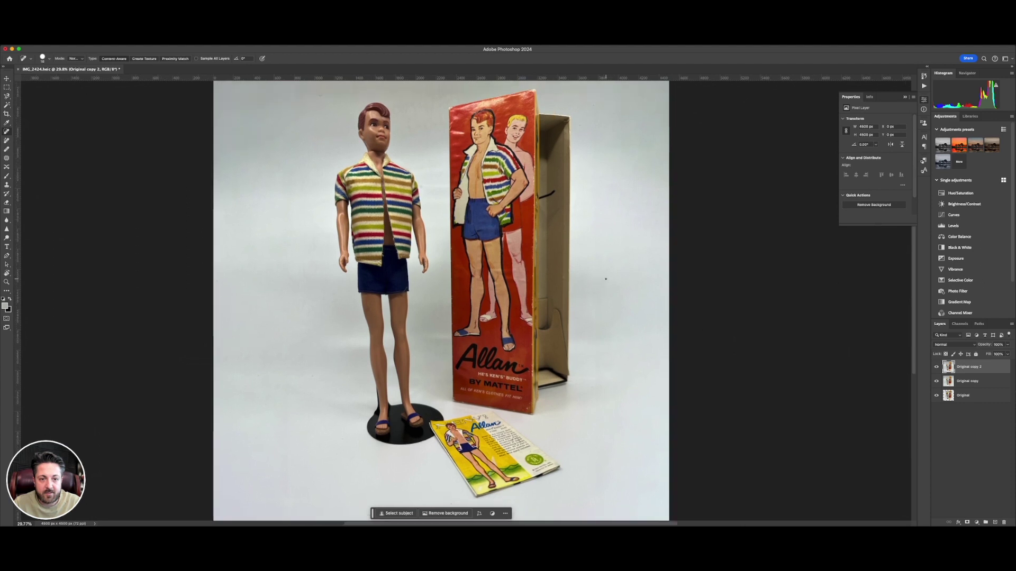
scroll(606, 279, right, 1)
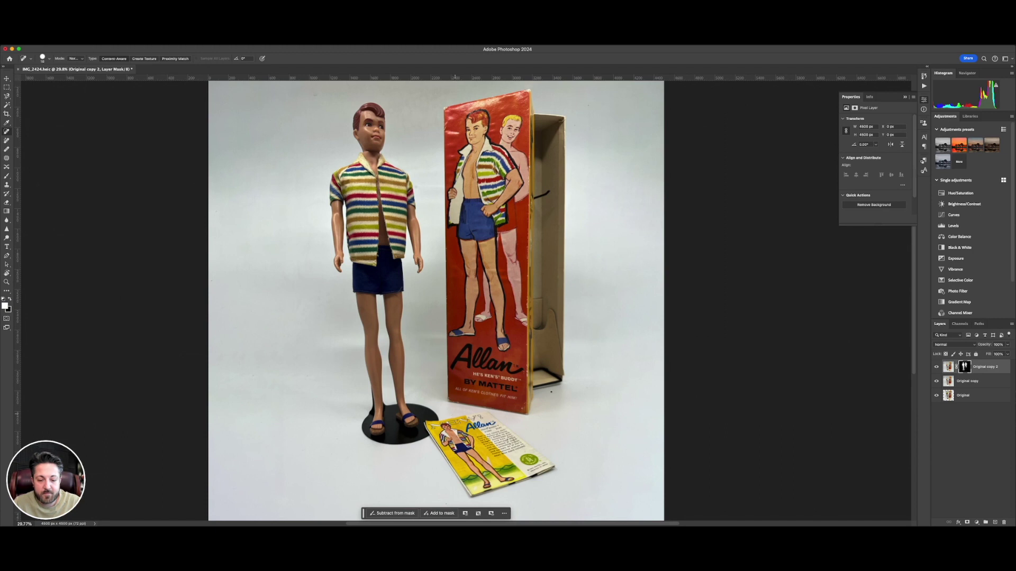
Step: Inspect the cutout with lower layers hidden, then delete Original copy 2's layer mask
click(936, 395)
click(936, 382)
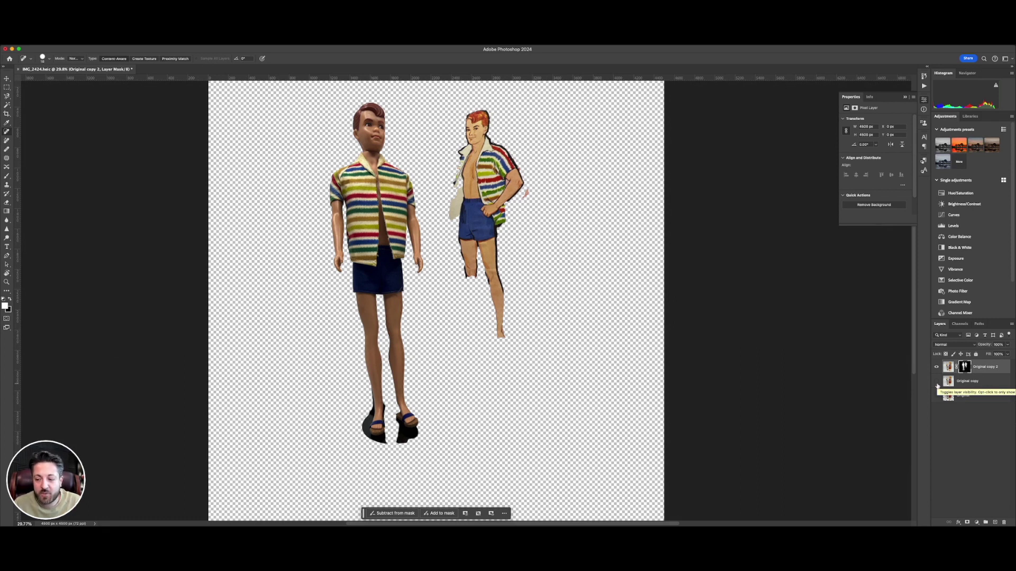
click(936, 381)
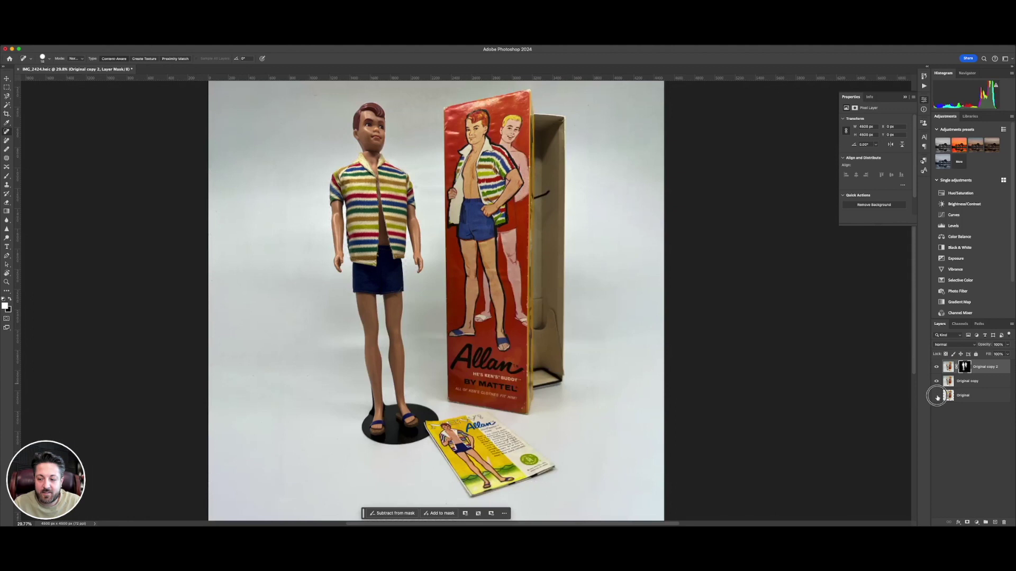
click(936, 396)
right_click(968, 368)
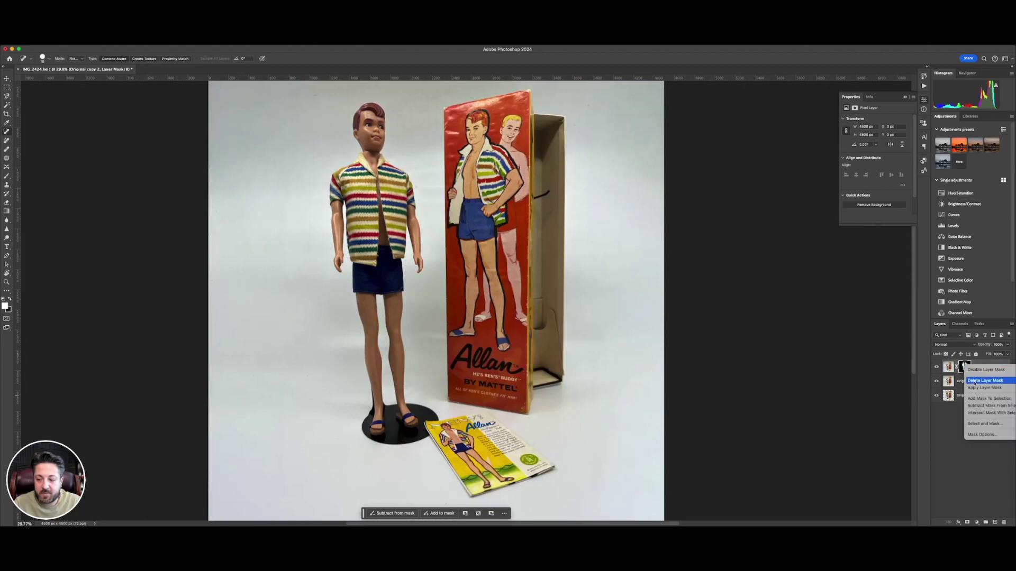
click(974, 381)
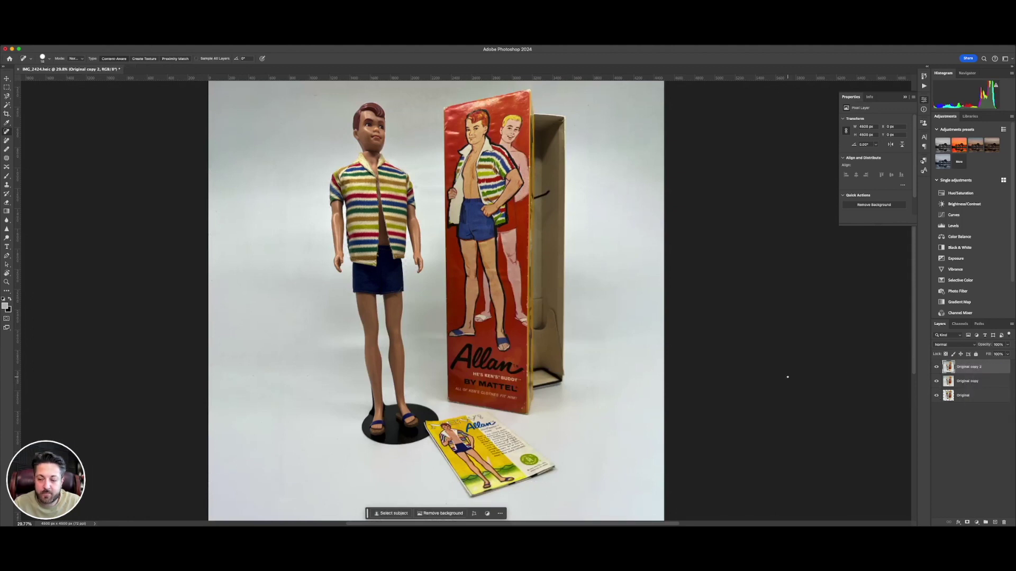
Step: Rename the Original copy layer to 'Corrected'
double_click(967, 381)
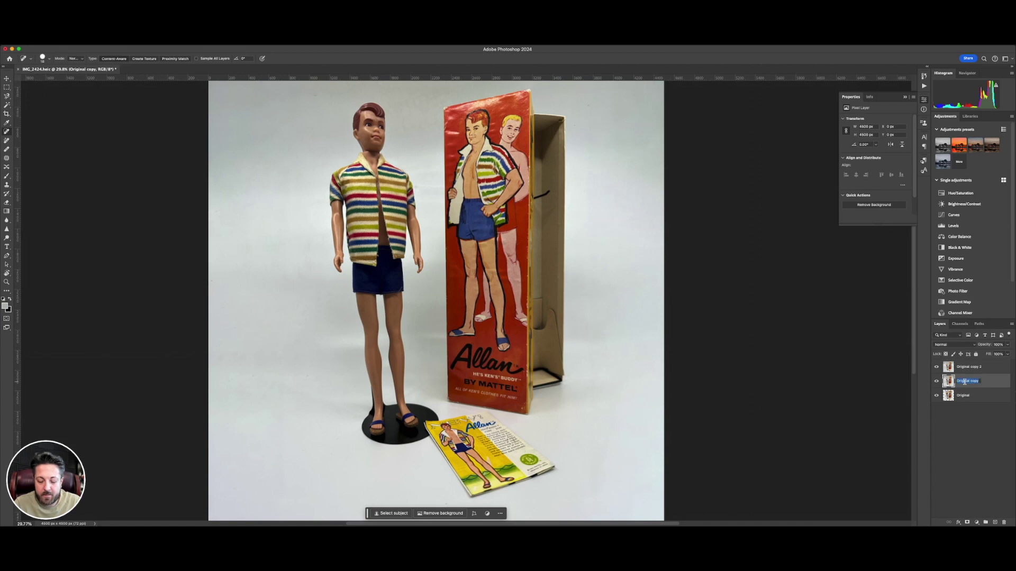
text(Col)
key(Return)
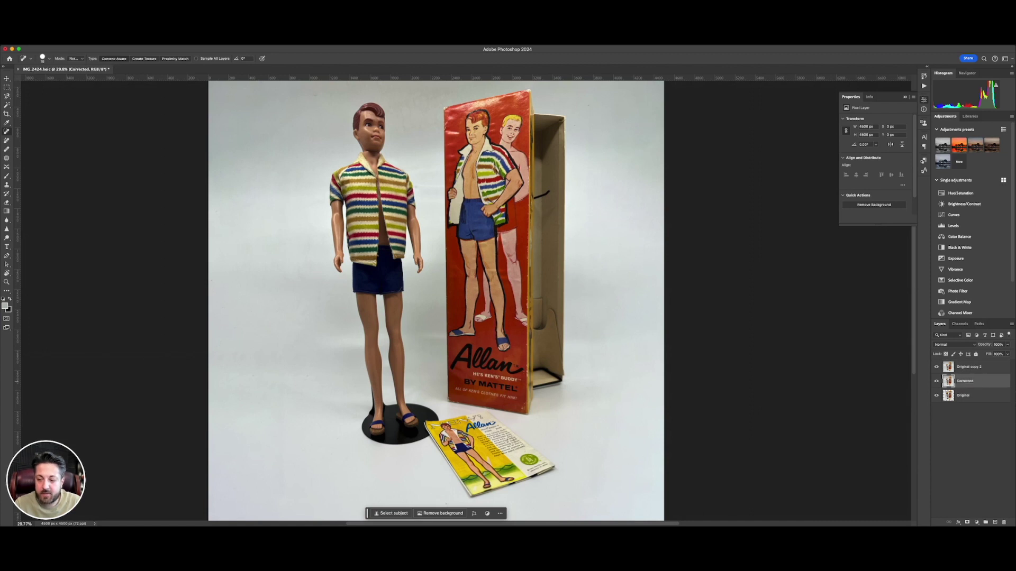
Step: Rename Original copy 2 to 'No BG' and clear the subject selection
click(963, 370)
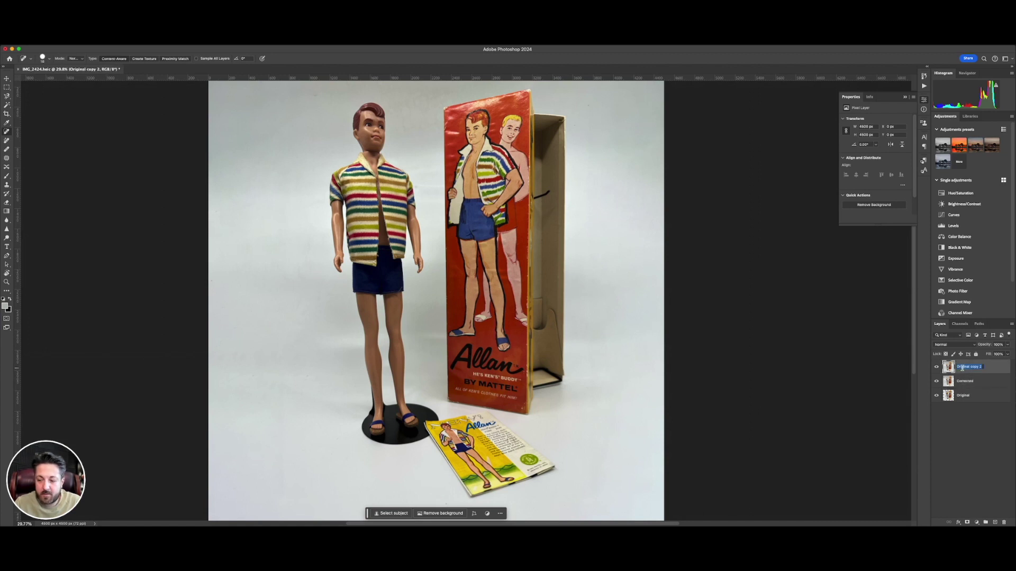
text(No BG)
key(Return)
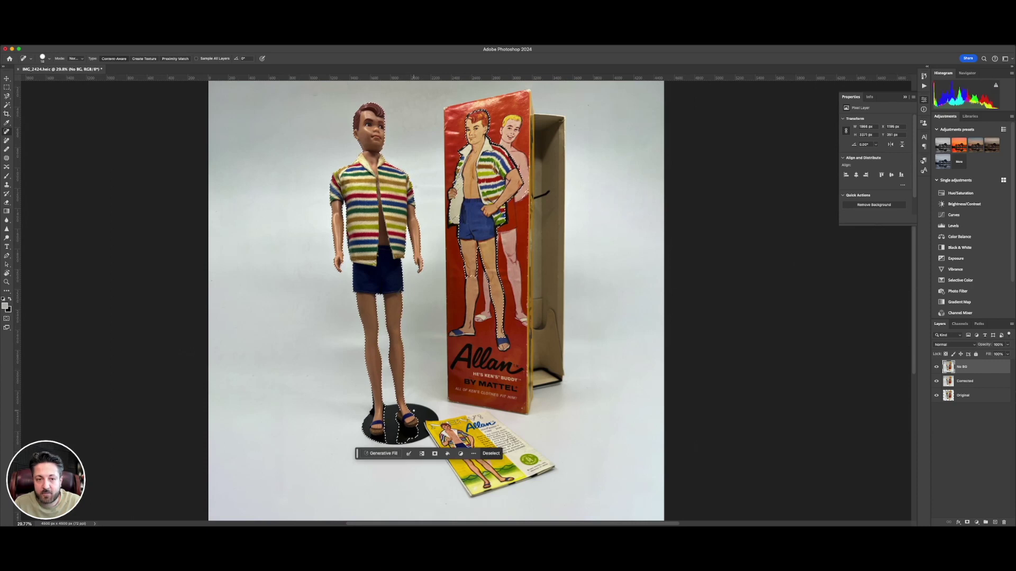
key(super+d)
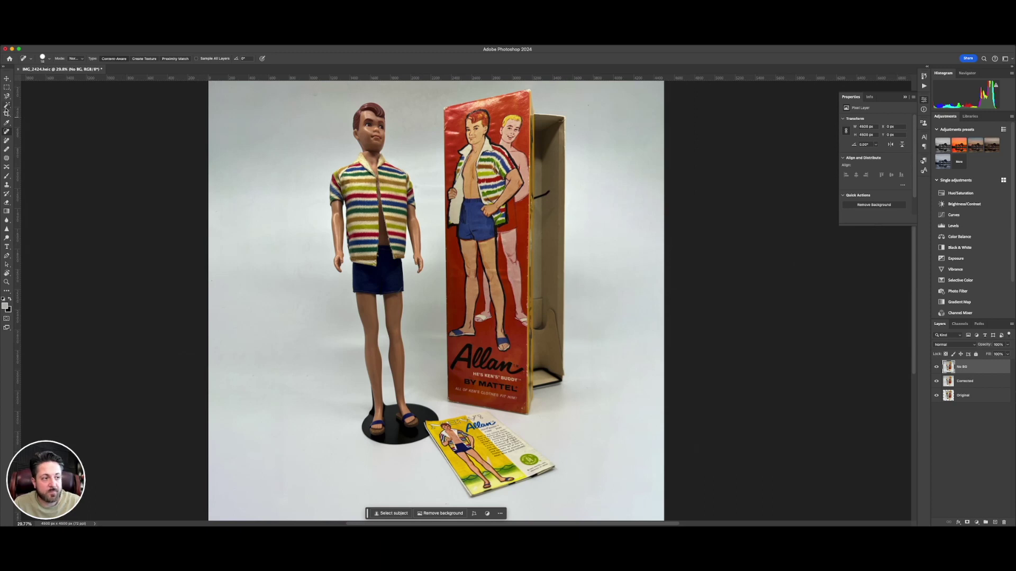
Step: Use the Object Selection Tool to select the doll, its black stand, the Allan box and booklet
click(7, 106)
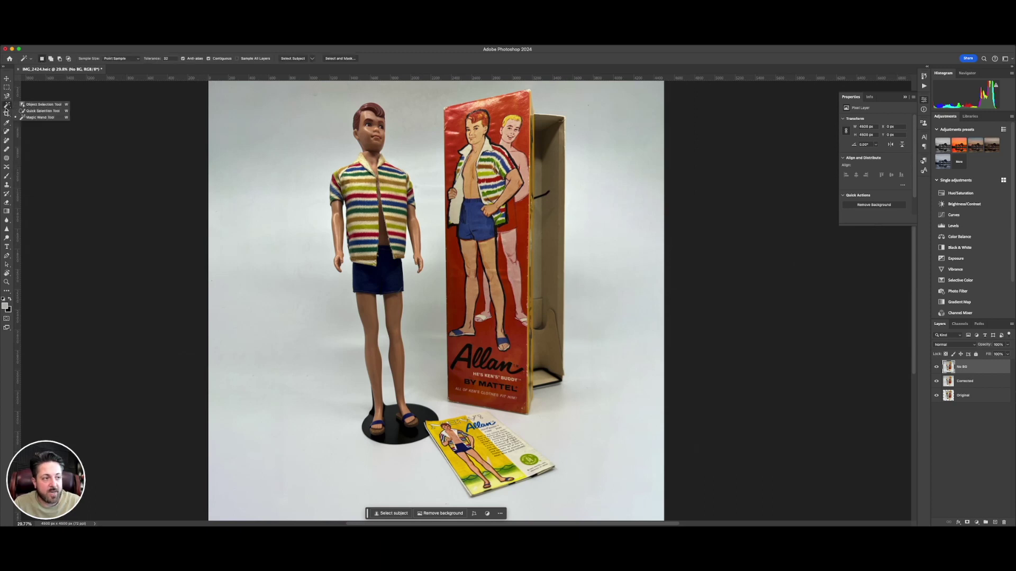
drag(7, 105, 29, 106)
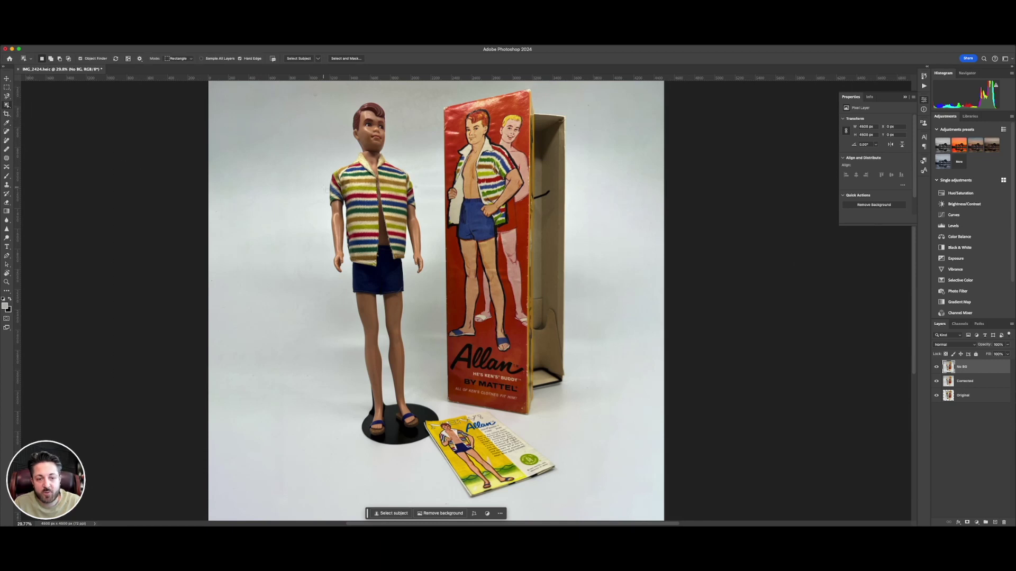
click(365, 195)
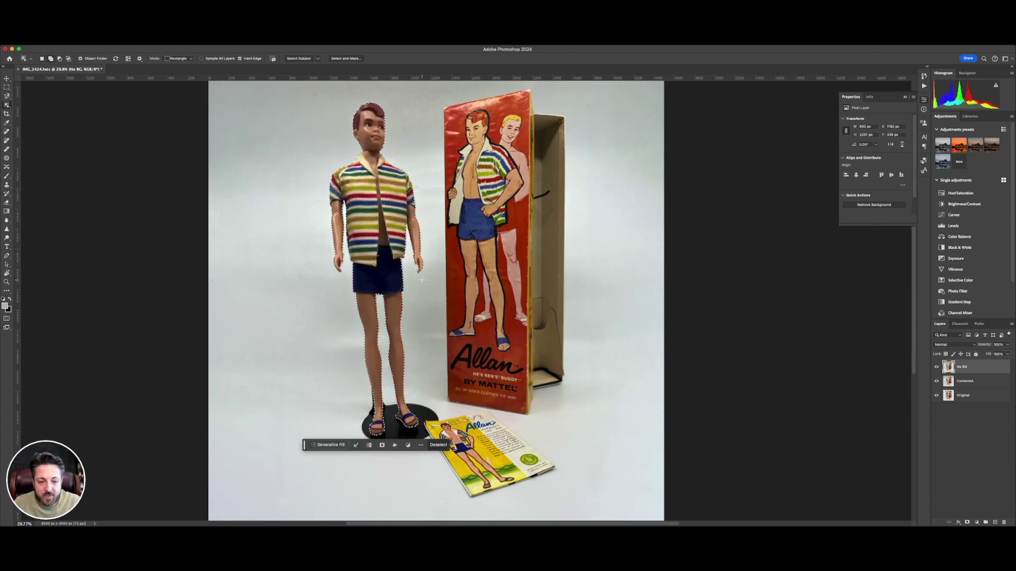
shift+click(393, 425)
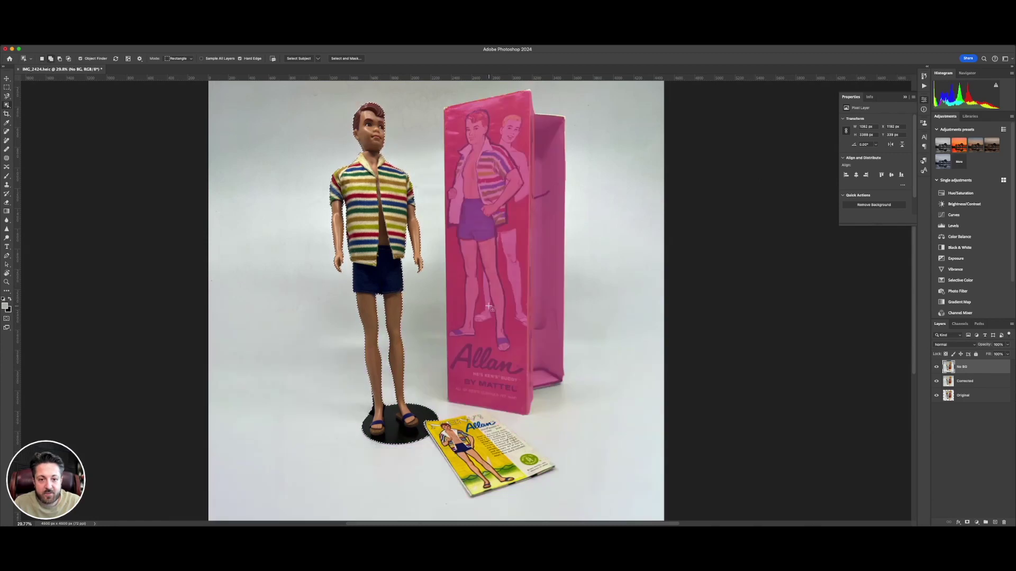
shift+click(489, 307)
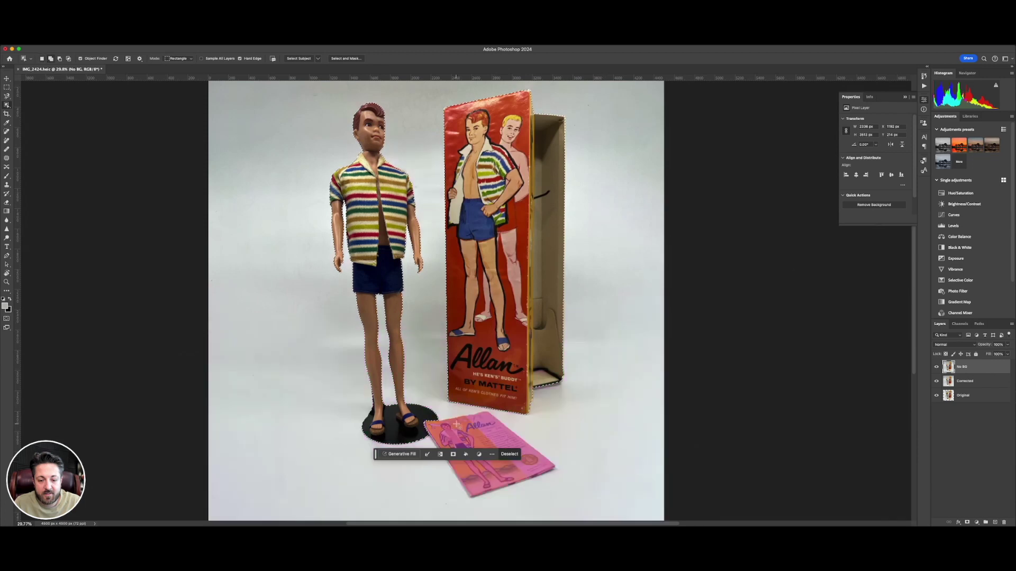
shift+click(522, 473)
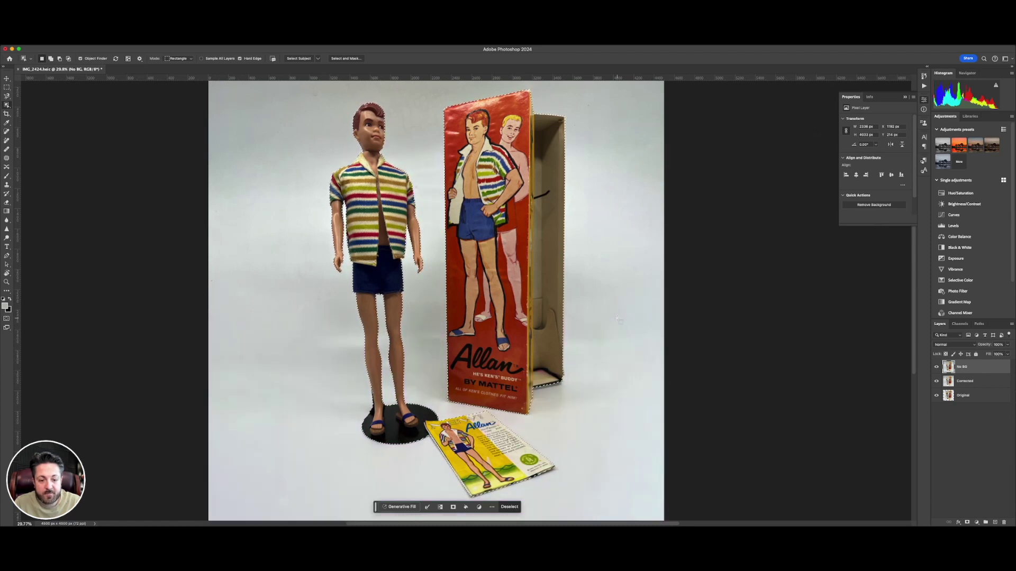
Step: Expand the object selection slightly with Select > Modify > Expand, then mask the No BG layer with it
click(73, 44)
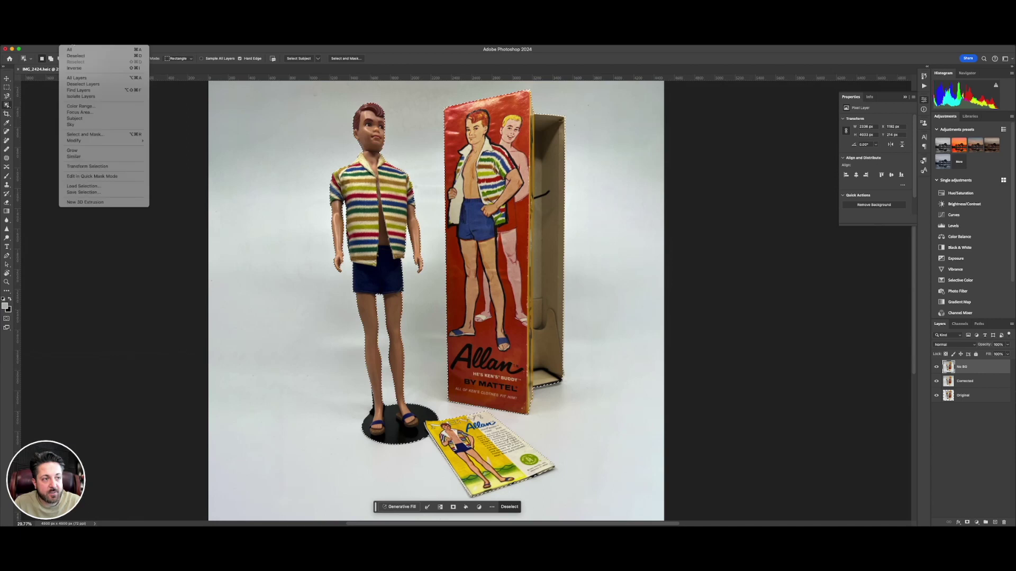
mouse_move(123, 143)
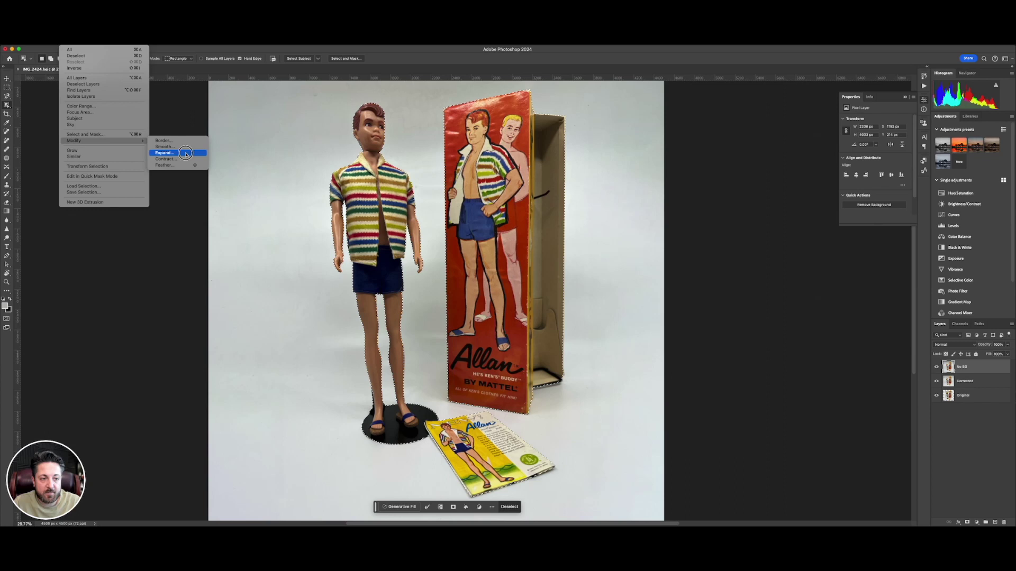
click(305, 189)
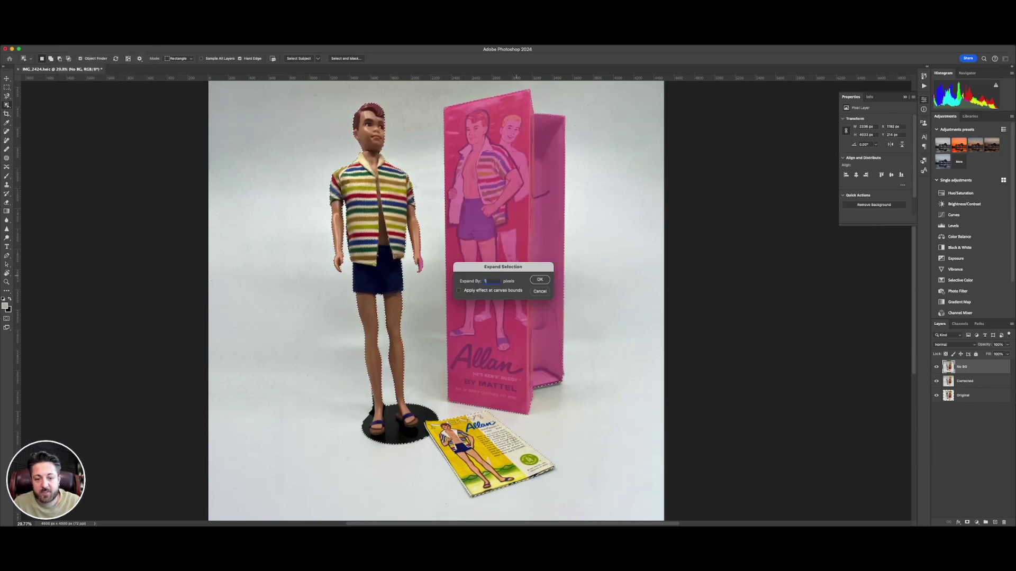
key(Return)
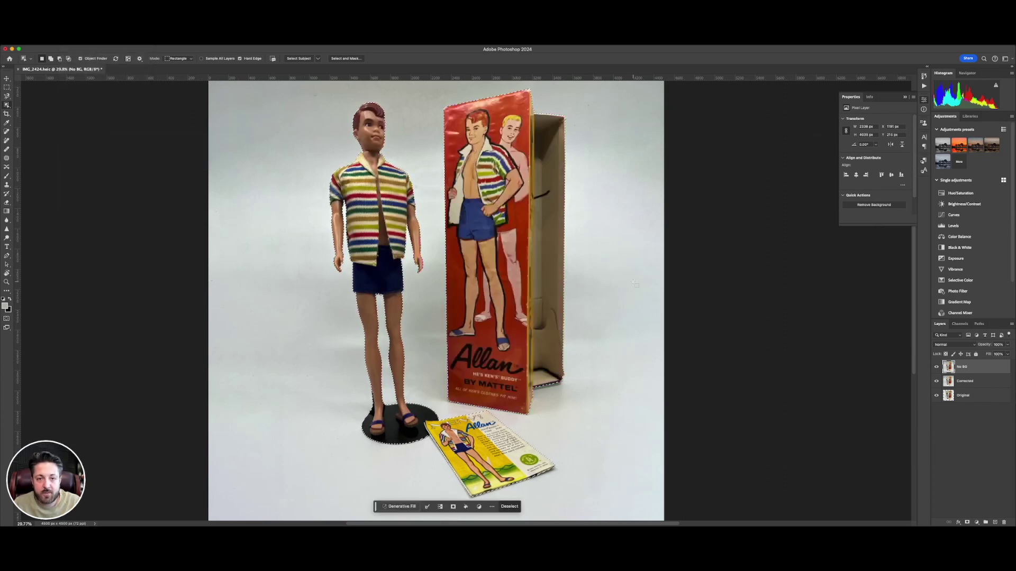
click(967, 523)
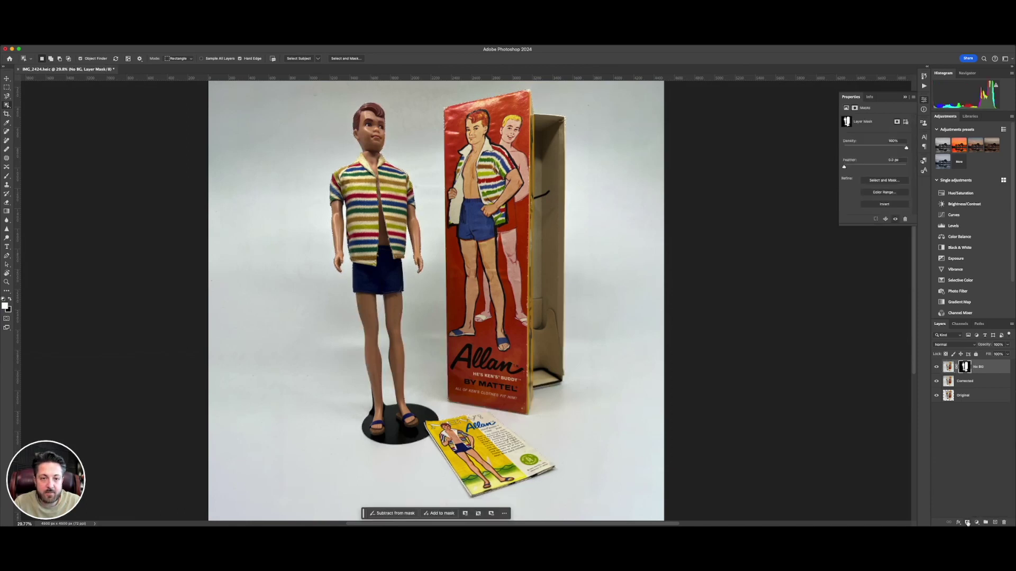
Step: Hide the Corrected layer and toggle the No BG layer on and off to check the cutout
click(936, 382)
click(936, 368)
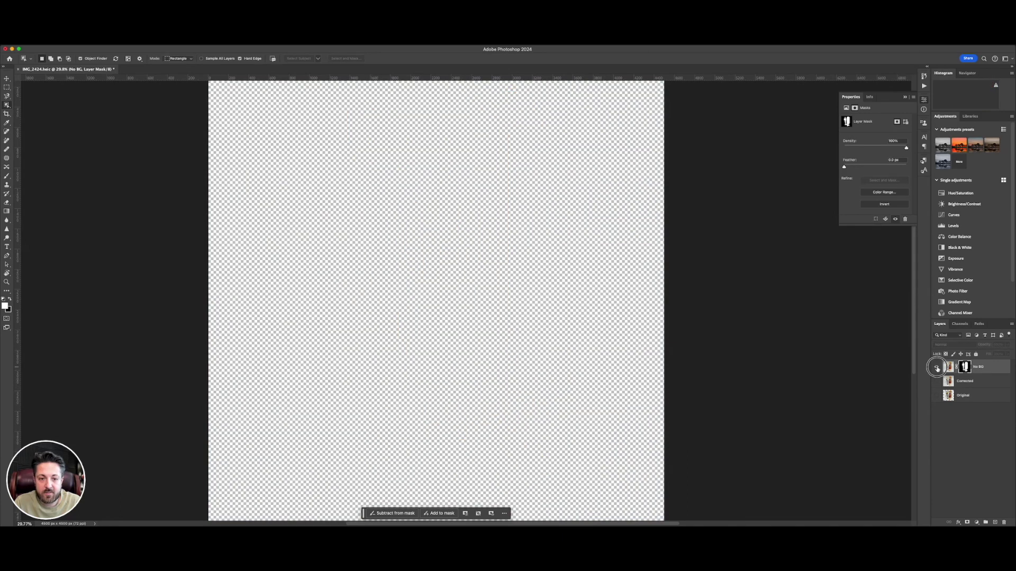
click(937, 367)
click(936, 367)
click(936, 367)
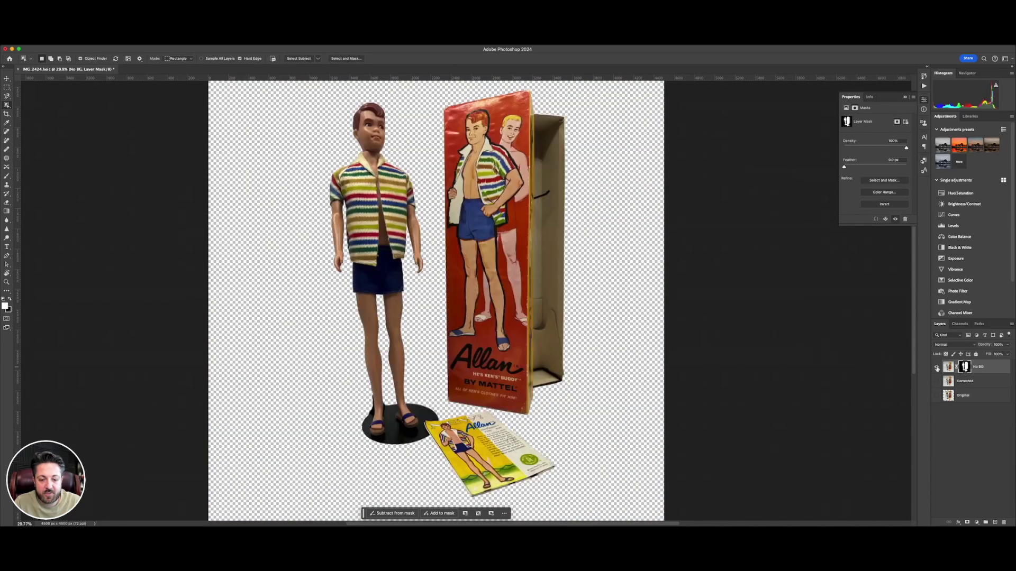
click(937, 367)
click(936, 368)
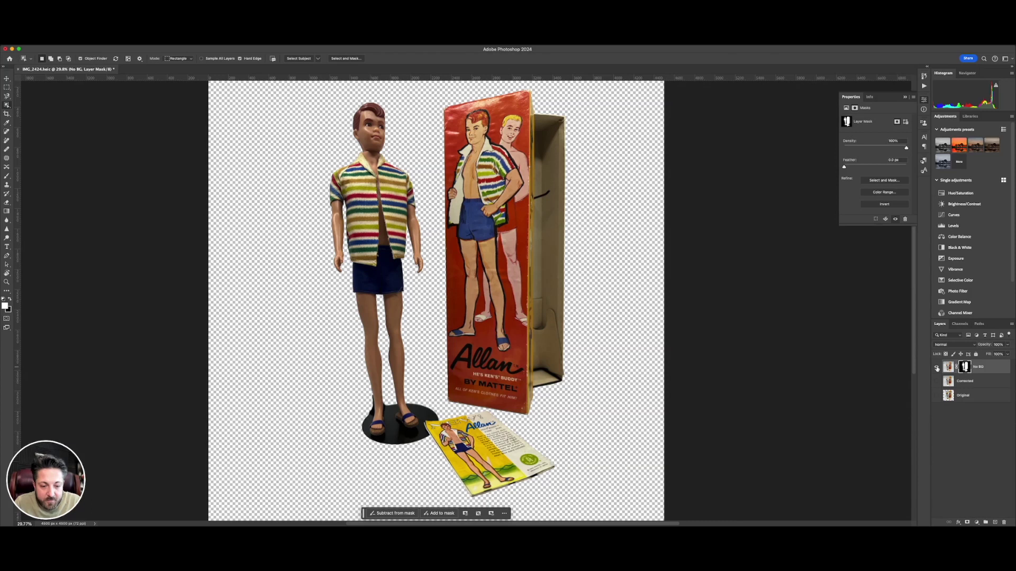
click(937, 369)
click(936, 367)
Step: Flip the white Corrected background on and off to compare it behind the cutout
click(936, 381)
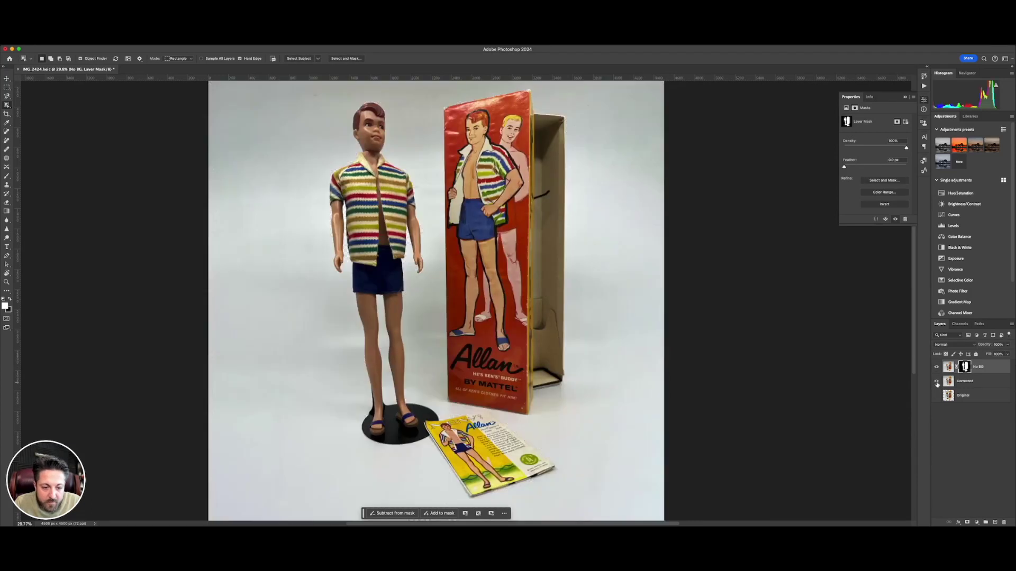
click(936, 381)
click(936, 382)
click(937, 382)
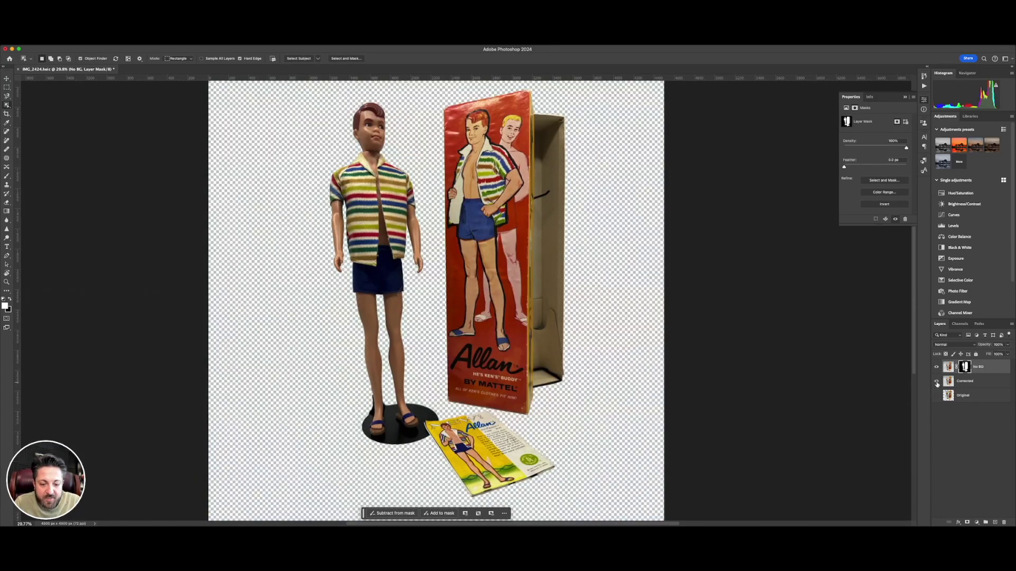
click(937, 382)
click(937, 383)
click(937, 383)
click(937, 383)
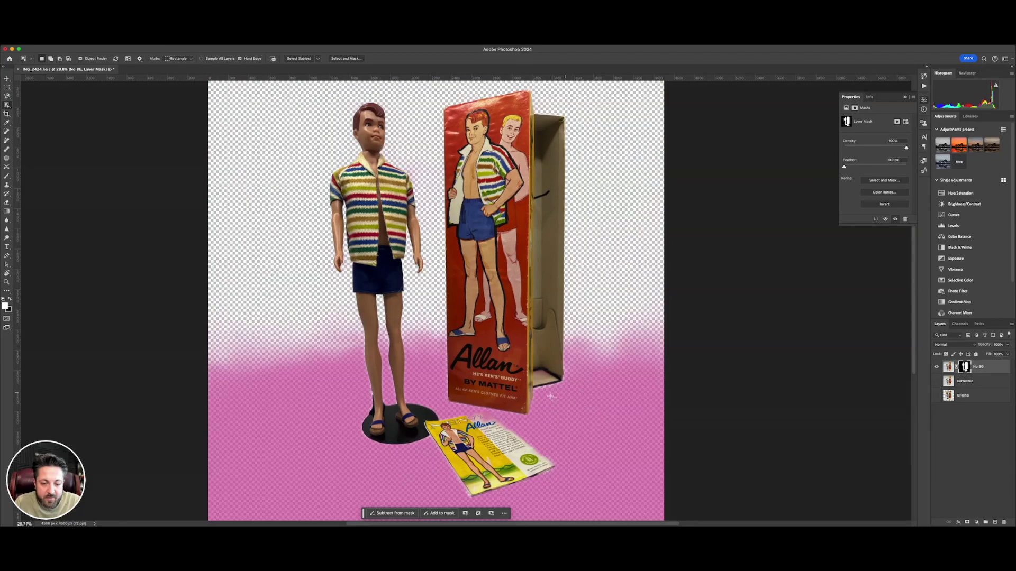
scroll(554, 393, up, 5)
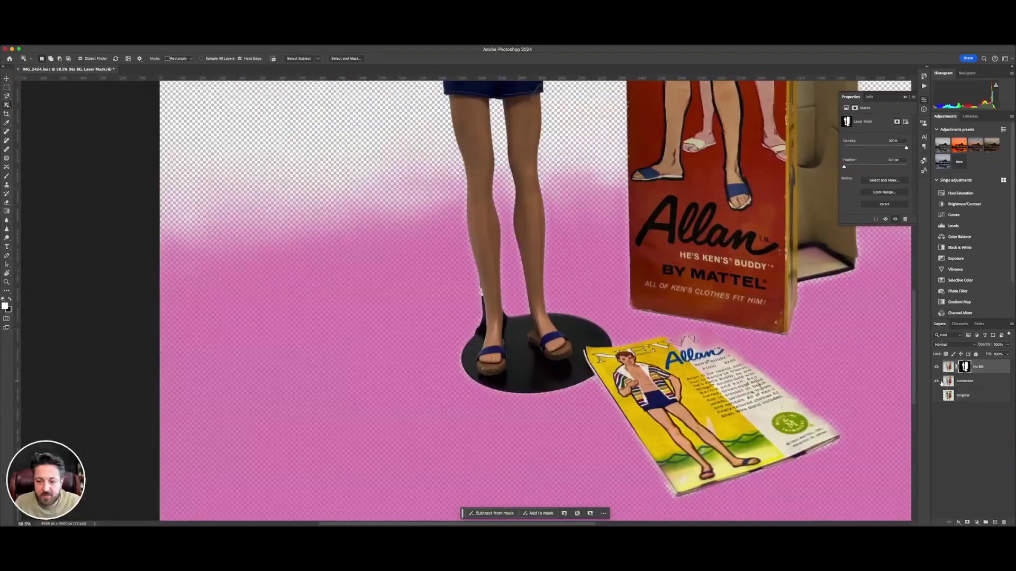
click(937, 382)
click(936, 382)
click(937, 382)
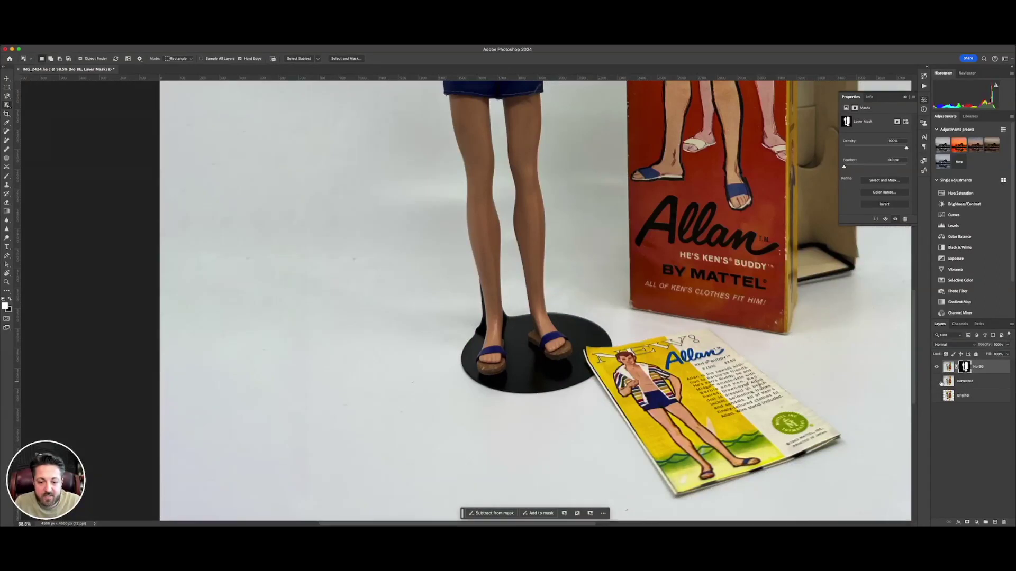
Step: Leave the Corrected background hidden and show the No BG mask as a colour overlay
click(938, 381)
click(939, 382)
click(938, 382)
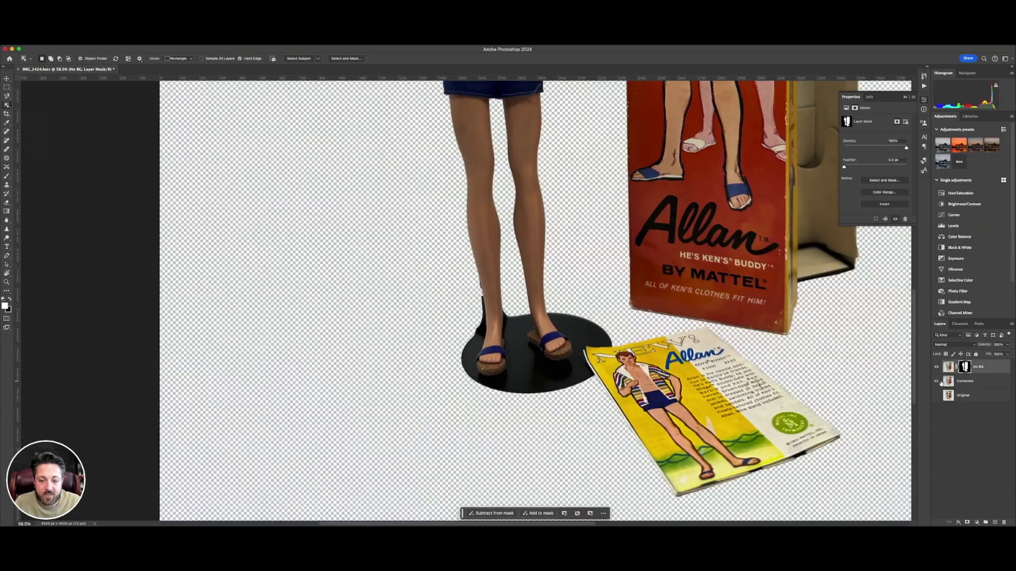
click(939, 382)
click(939, 382)
click(939, 382)
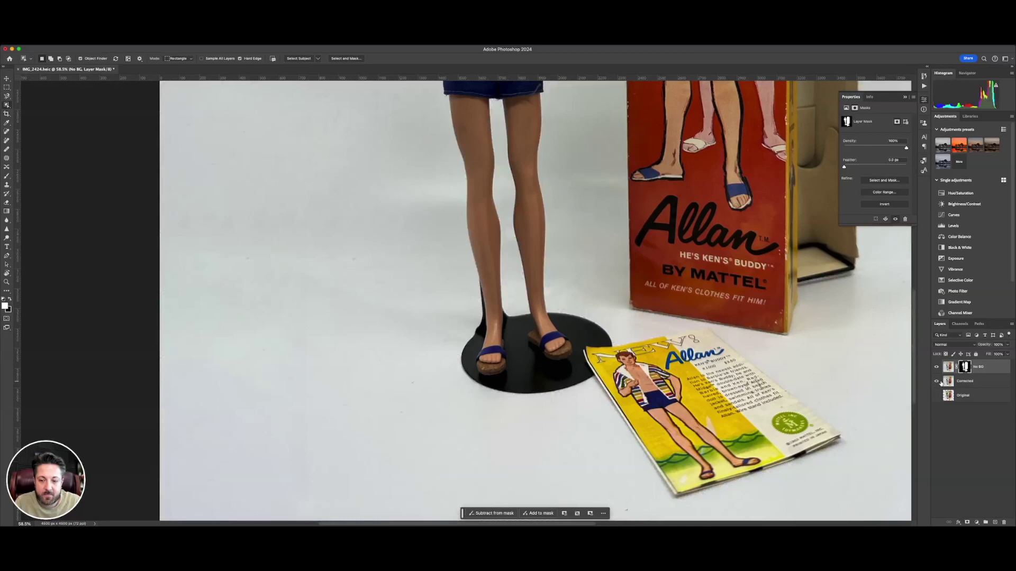
click(937, 381)
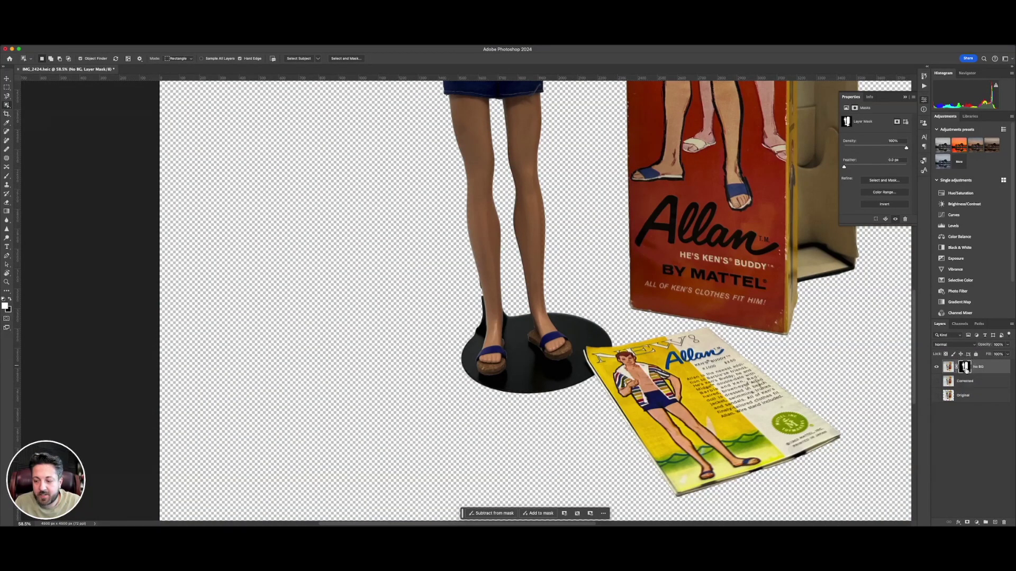
key(backslash)
scroll(468, 333, right, 5)
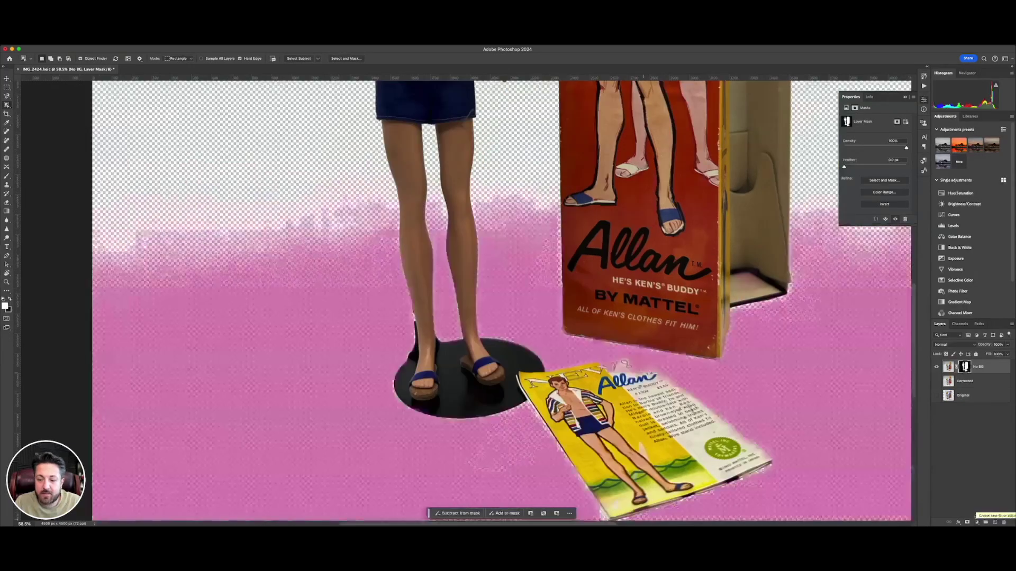
Step: Hide the mask overlay and set up the Brush tool with white as the painting colour
key(backslash)
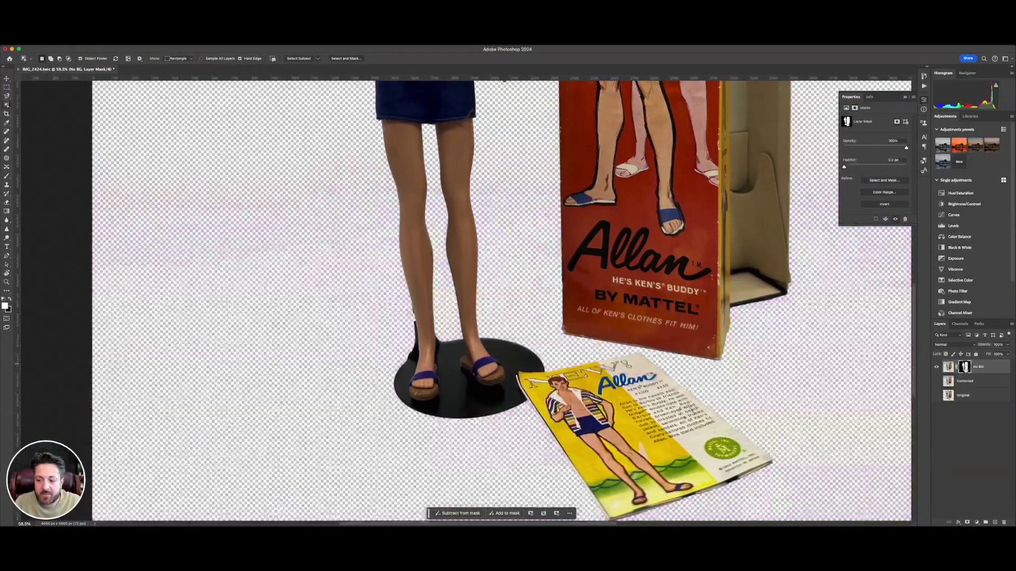
key(backslash)
key(backslash)
key(b)
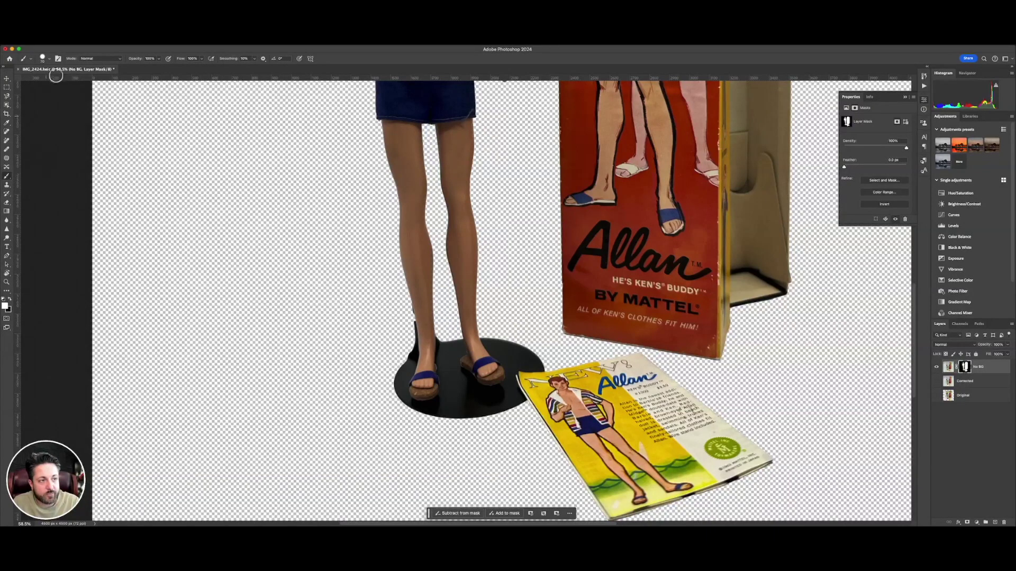
click(49, 61)
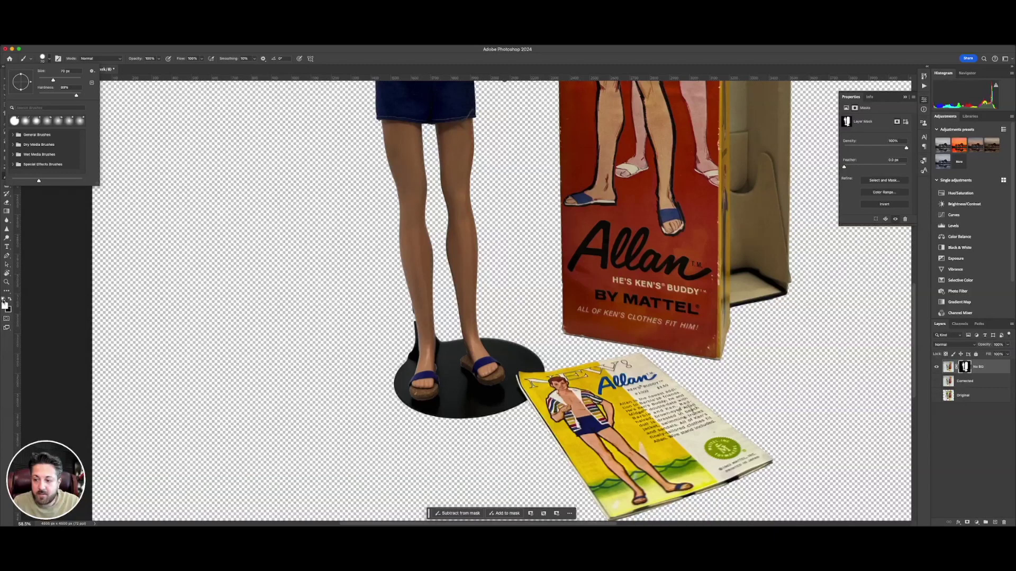
click(4, 302)
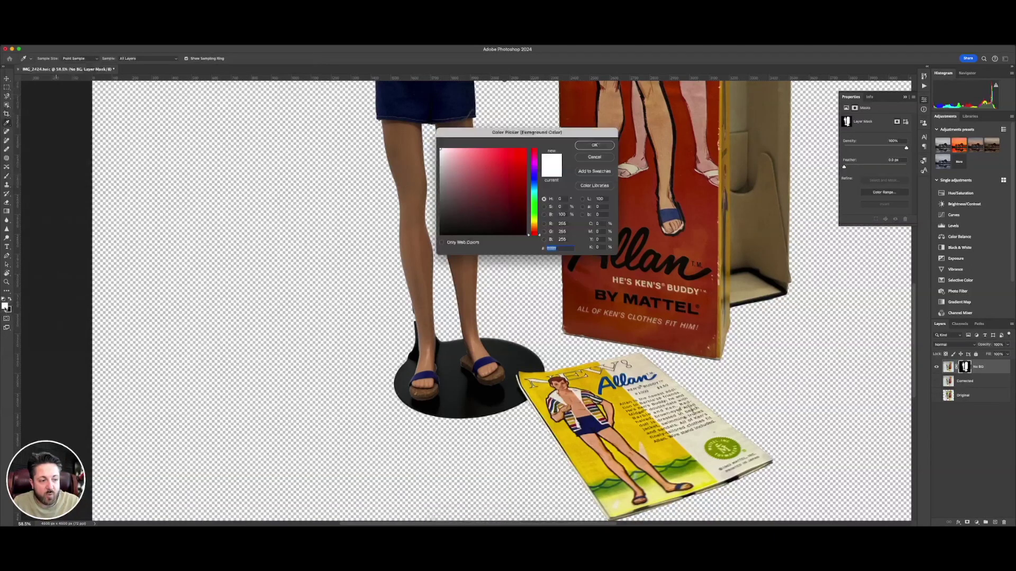
click(600, 157)
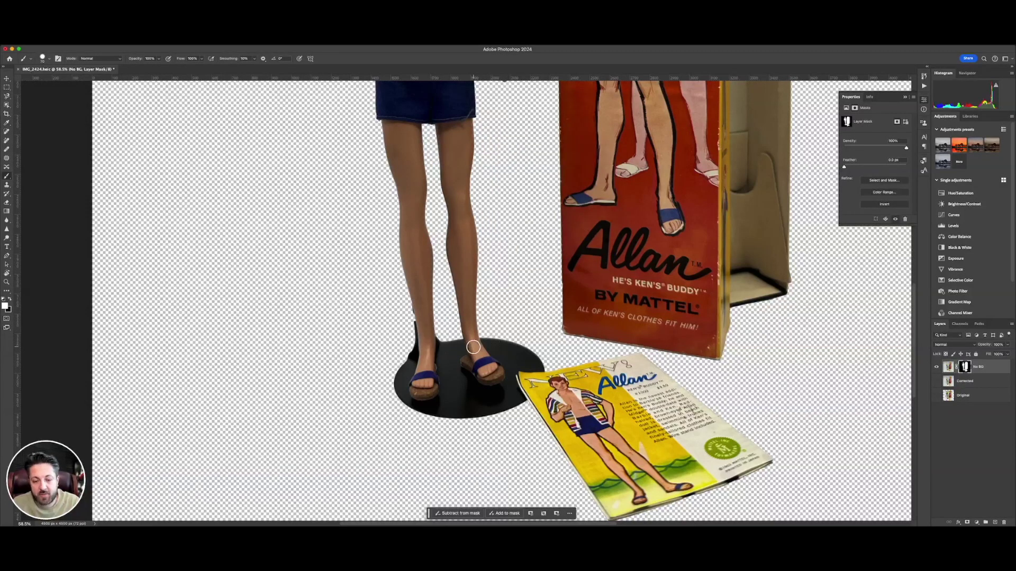
Step: Paint white on the mask to restore the right sandal and cork sole, then shrink the brush
click(461, 361)
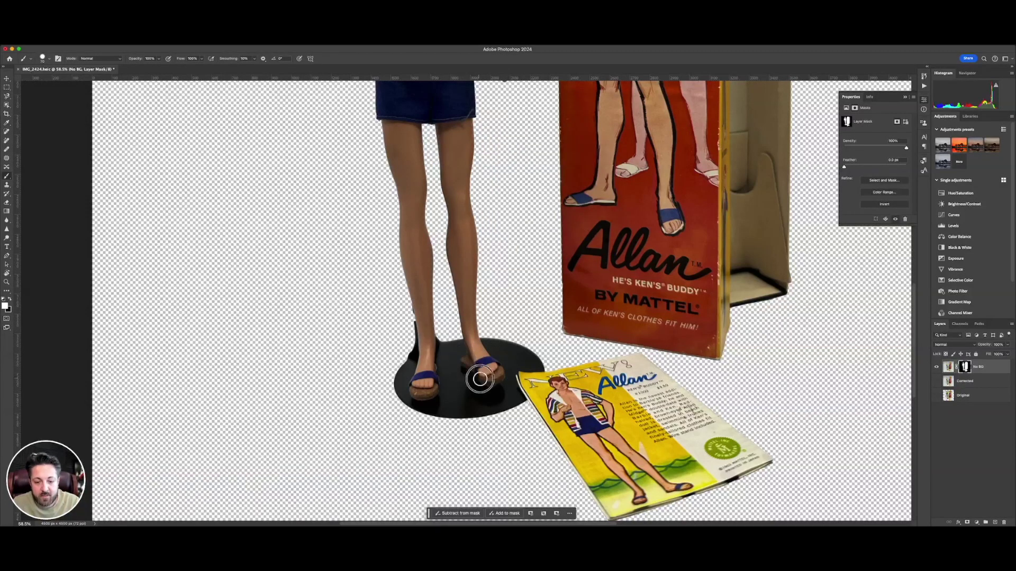
mouse_move(480, 379)
mouse_down()
mouse_move(503, 370)
mouse_move(465, 350)
mouse_move(463, 367)
mouse_move(437, 363)
mouse_move(423, 392)
mouse_up()
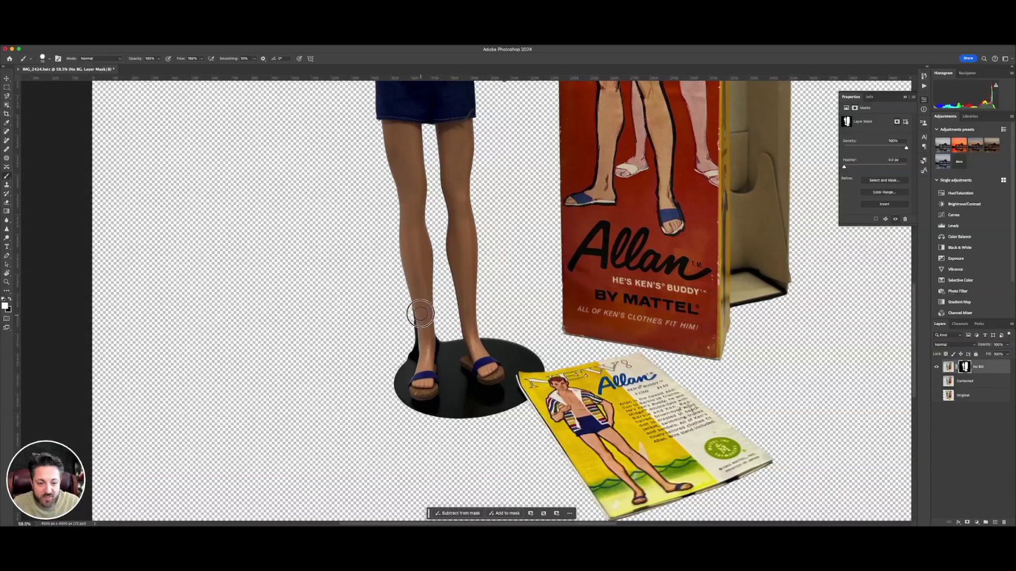
key(bracketleft)
key(bracketleft)
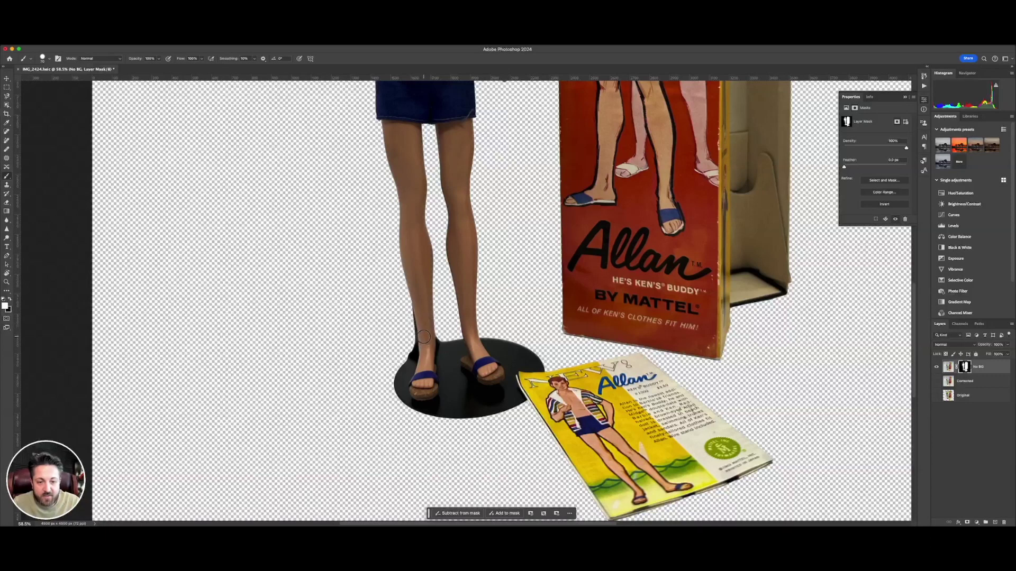
scroll(557, 370, right, 3)
scroll(557, 370, down, 2)
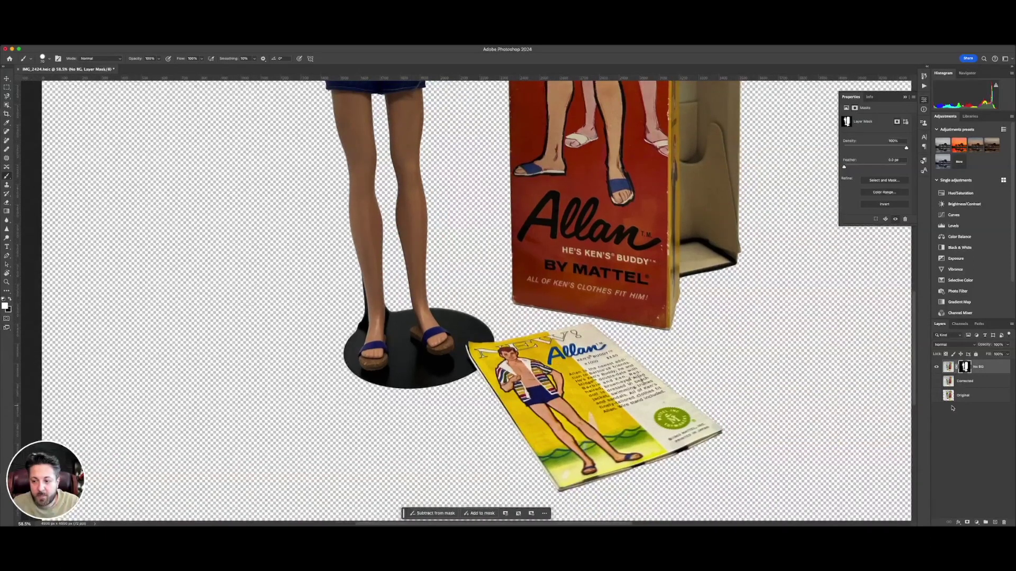
click(937, 381)
click(936, 382)
click(937, 381)
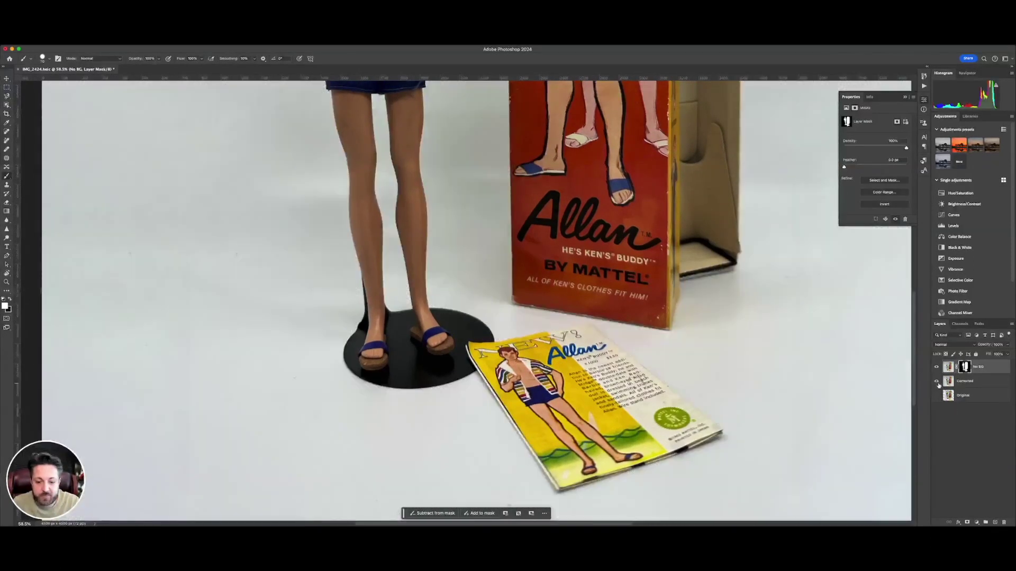
click(937, 382)
click(937, 381)
click(937, 382)
click(937, 381)
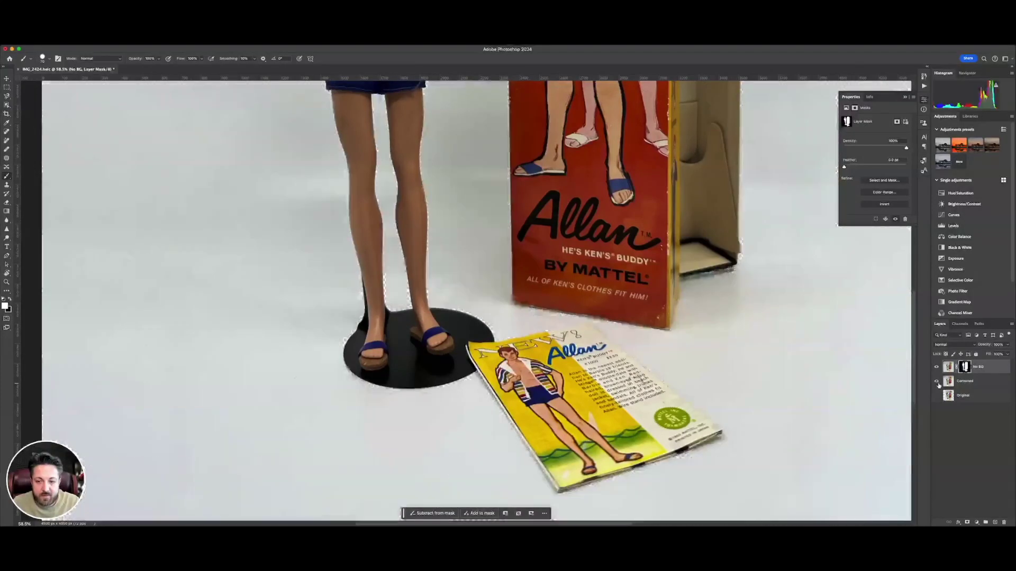
click(937, 382)
click(937, 382)
key(super+minus)
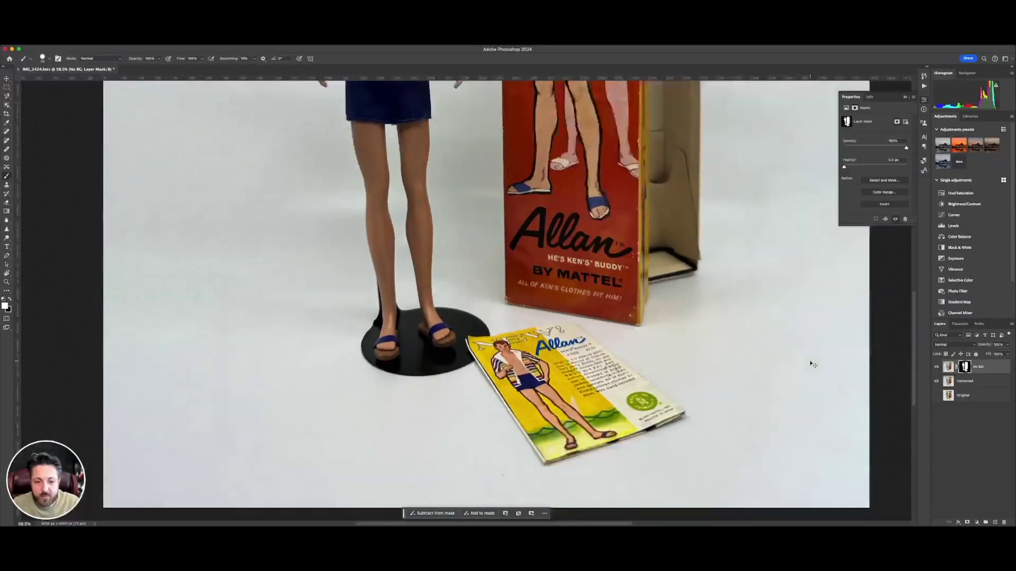
key(super+minus)
key(super+minus)
key(super+minus)
key(super+minus)
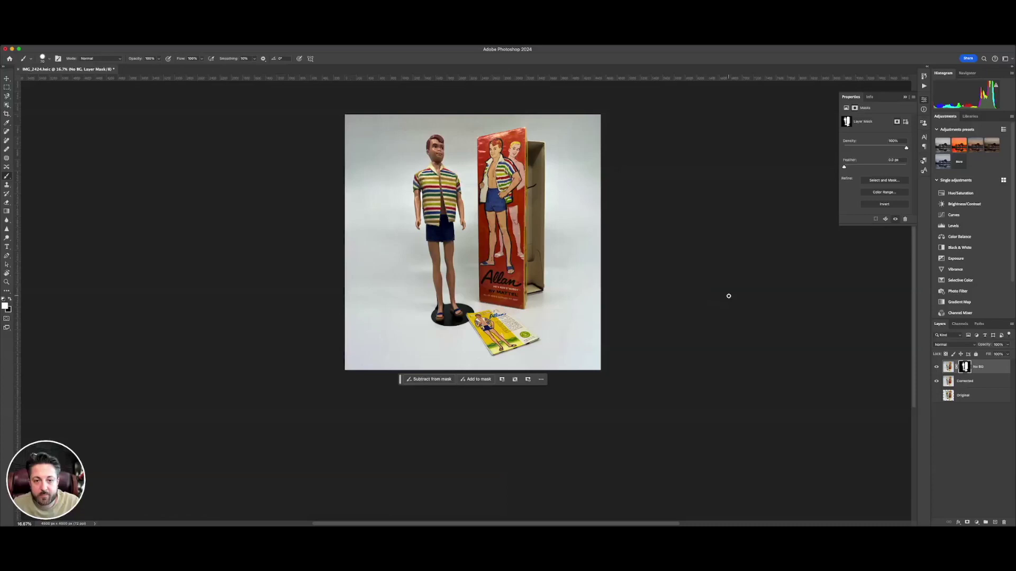
key(super+plus)
key(super+plus)
key(super+minus)
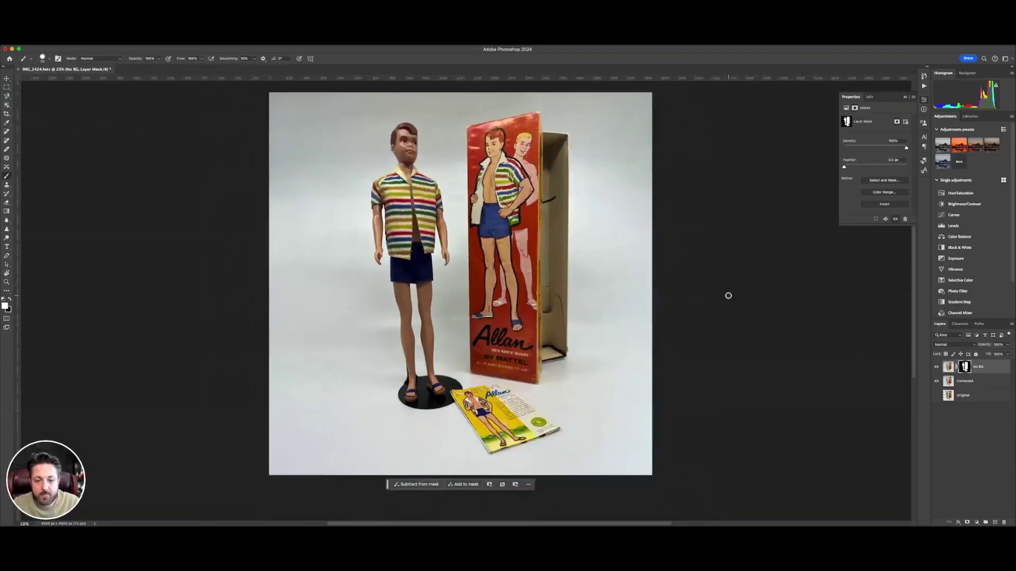
click(936, 381)
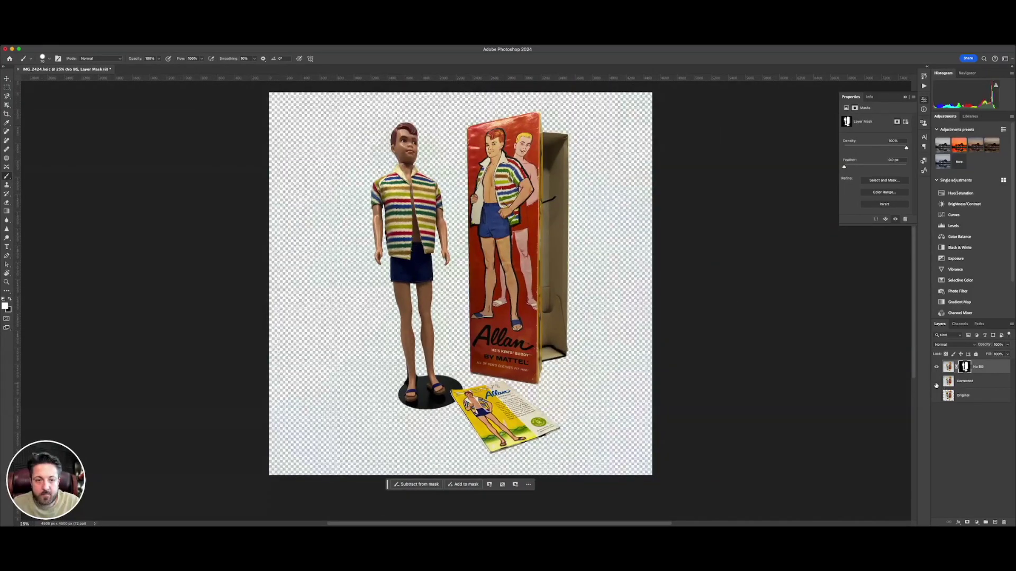
click(936, 382)
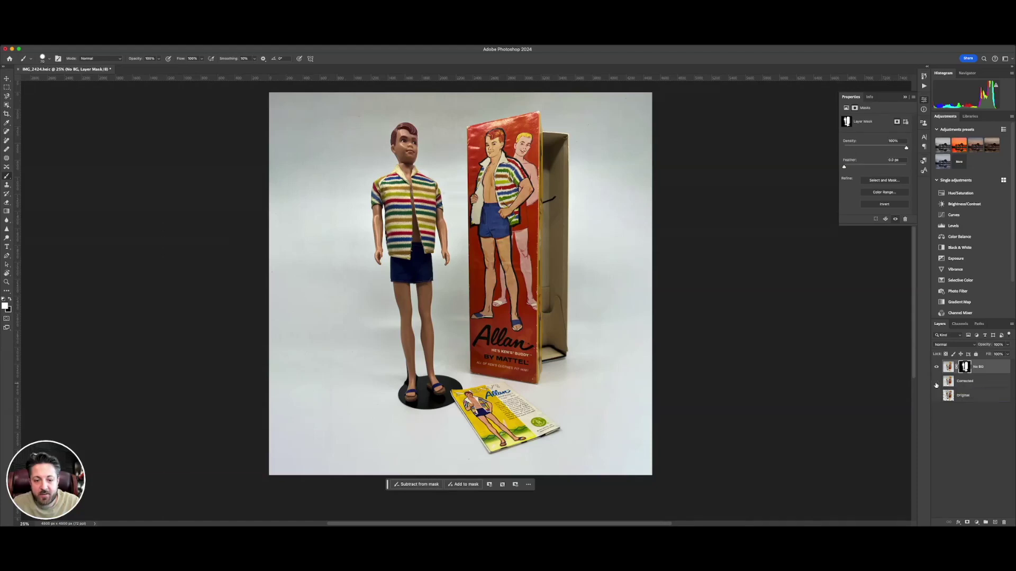
click(936, 382)
click(965, 381)
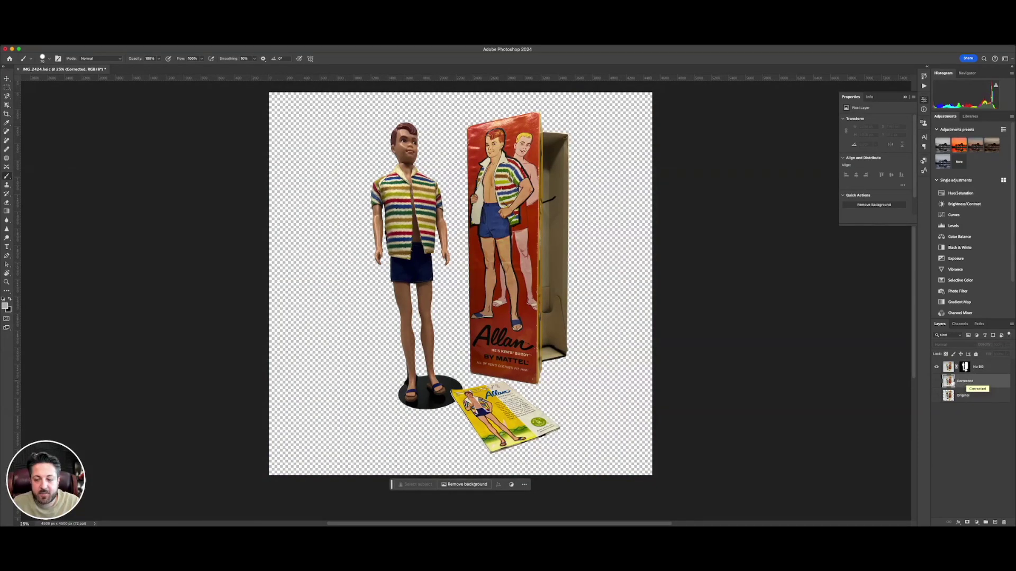
Step: Show the Corrected layer and give it a white Color Overlay effect at reduced opacity
click(937, 382)
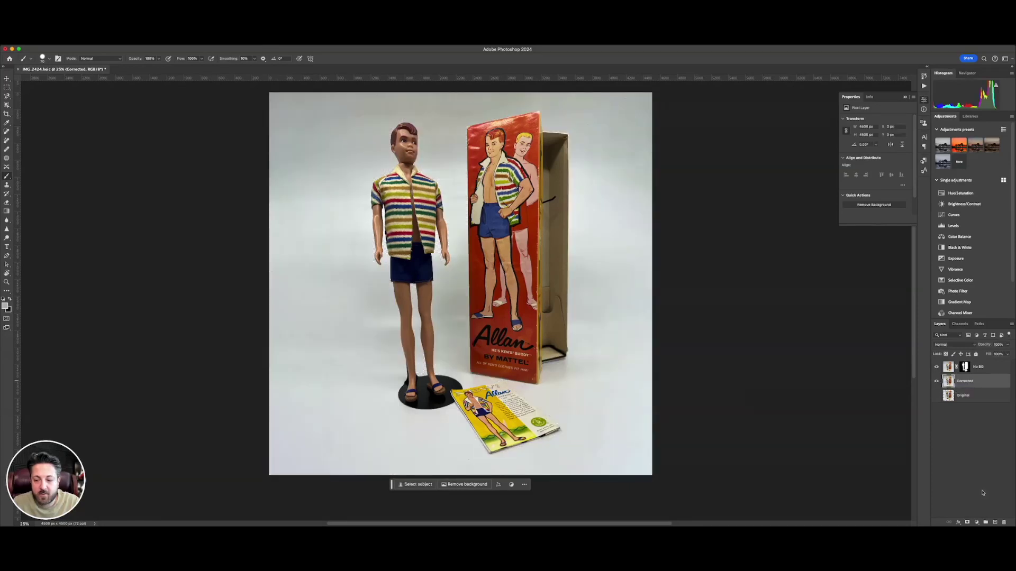
click(959, 524)
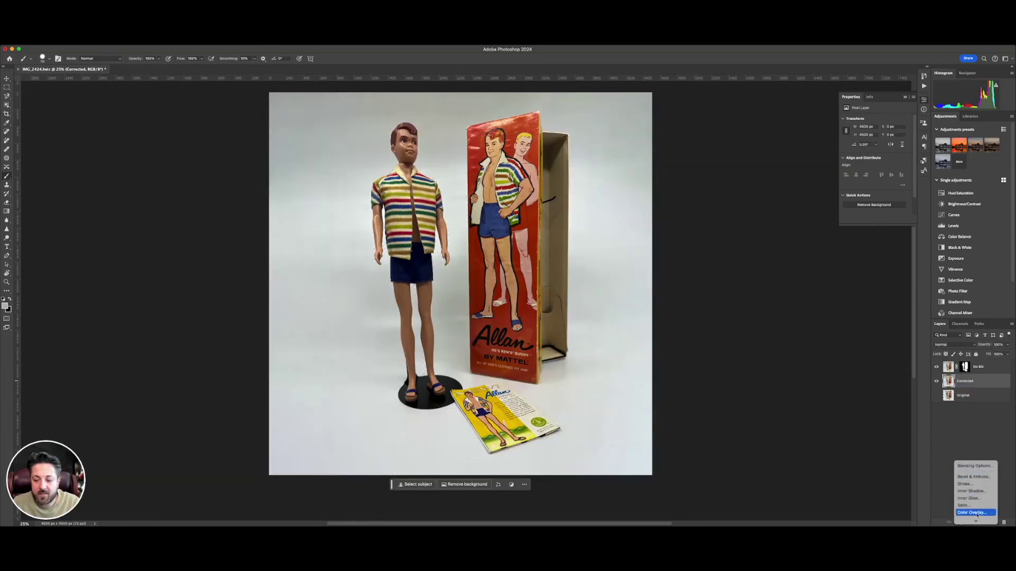
click(977, 513)
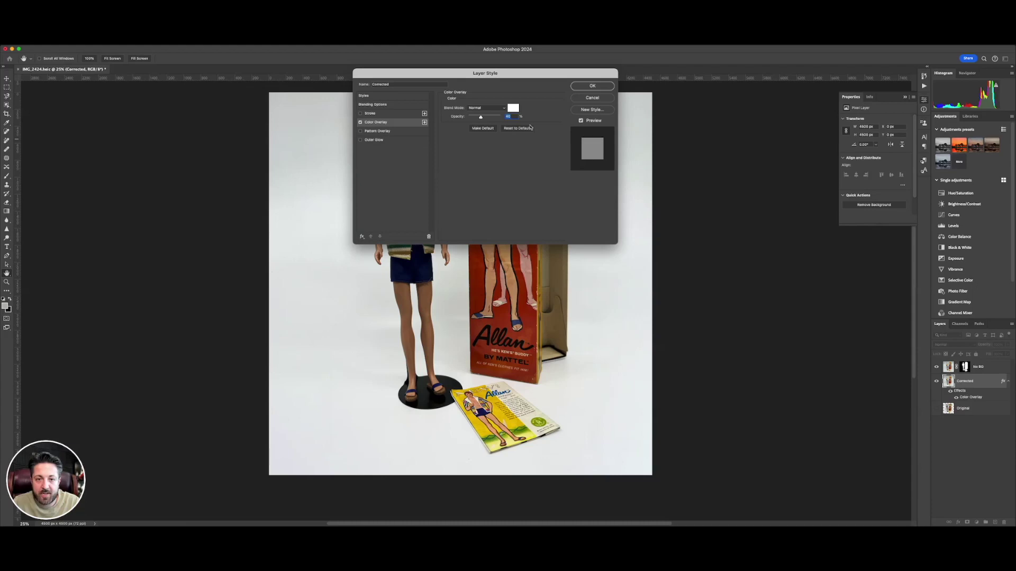
drag(481, 118, 510, 117)
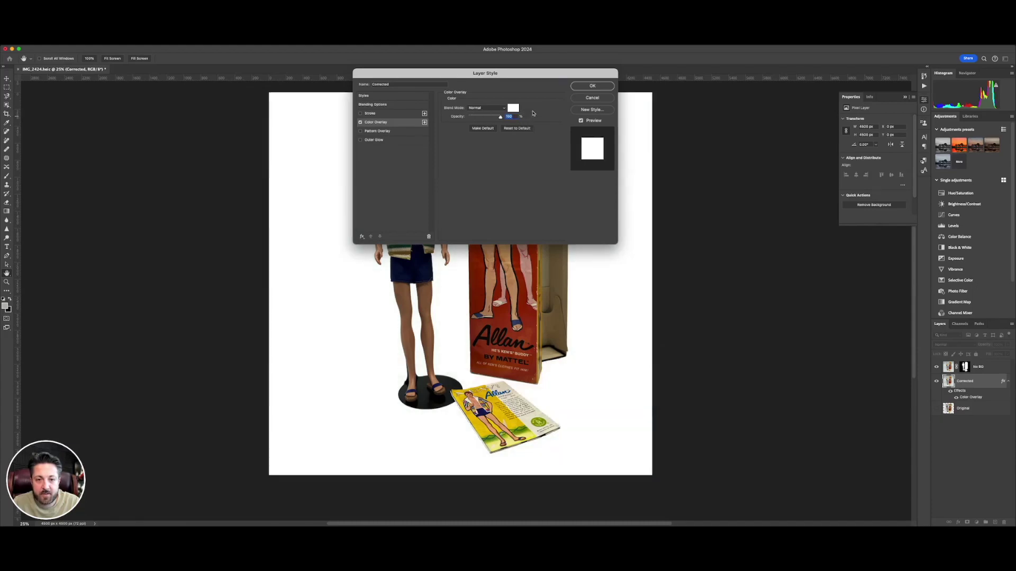
drag(546, 73, 218, 104)
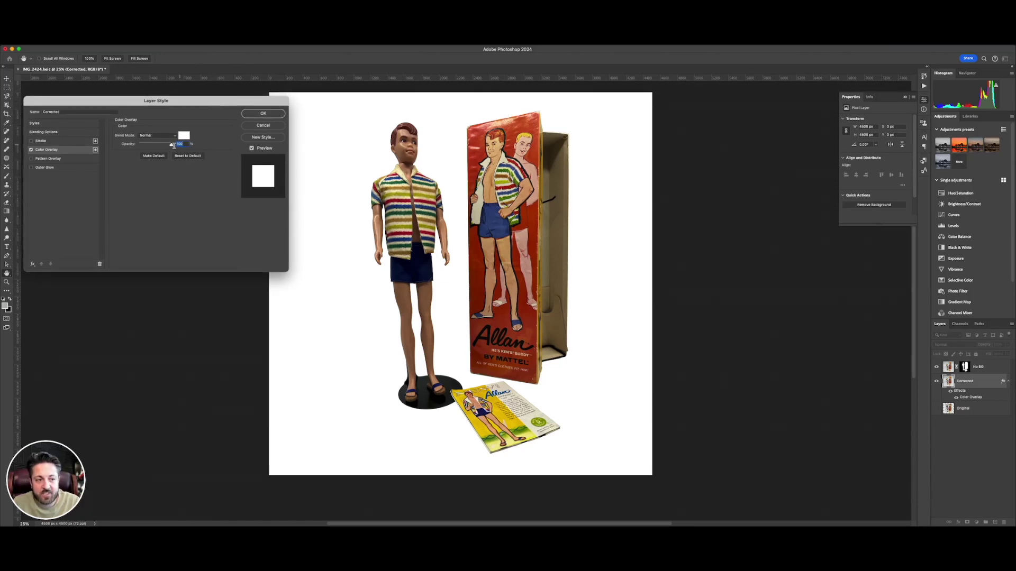
mouse_move(173, 146)
mouse_down()
mouse_move(140, 144)
mouse_move(158, 147)
mouse_up()
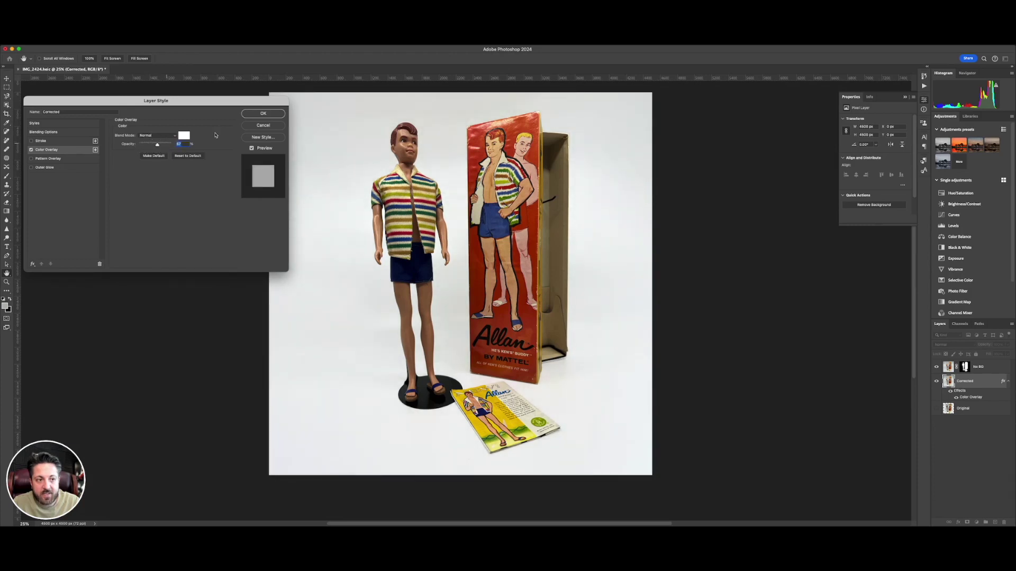
click(253, 116)
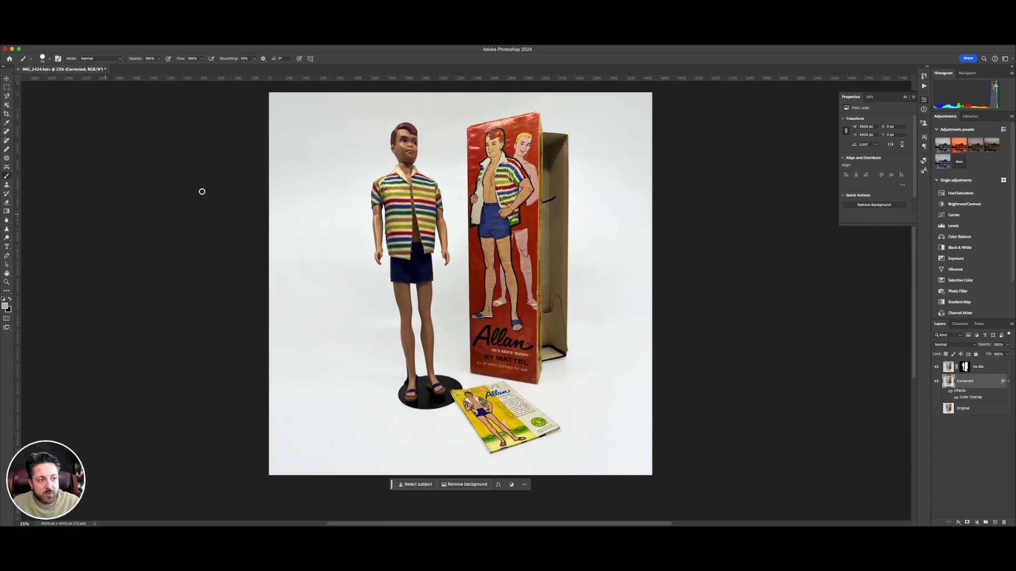
Step: Draw a white Basics foreground-to-transparent gradient from the top of the canvas downward
key(g)
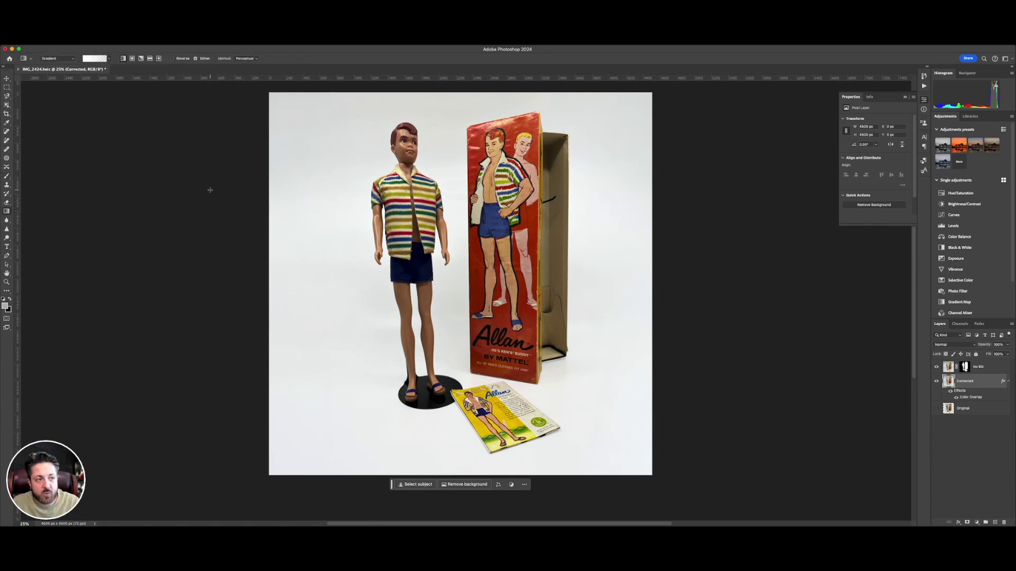
click(109, 60)
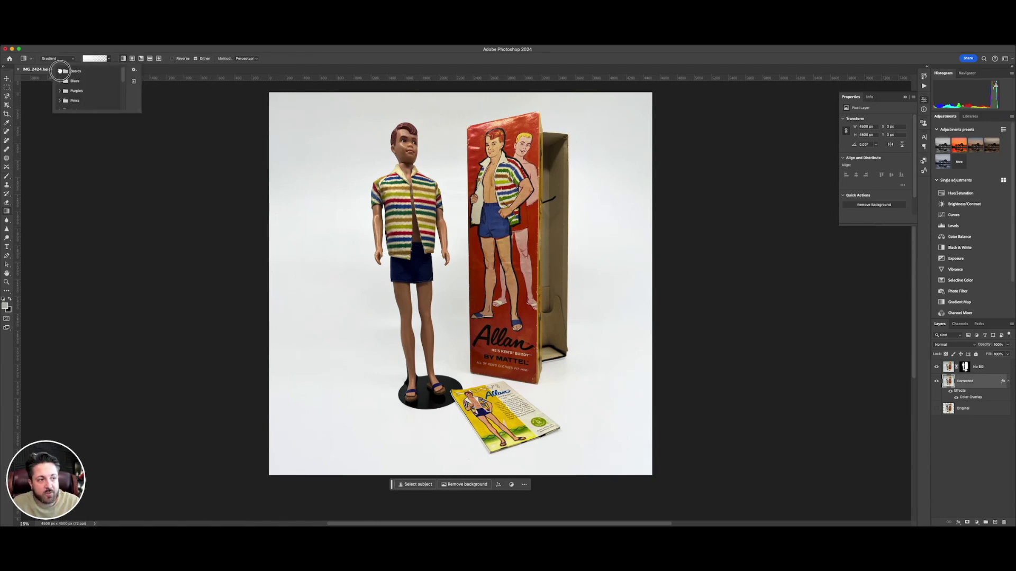
click(60, 71)
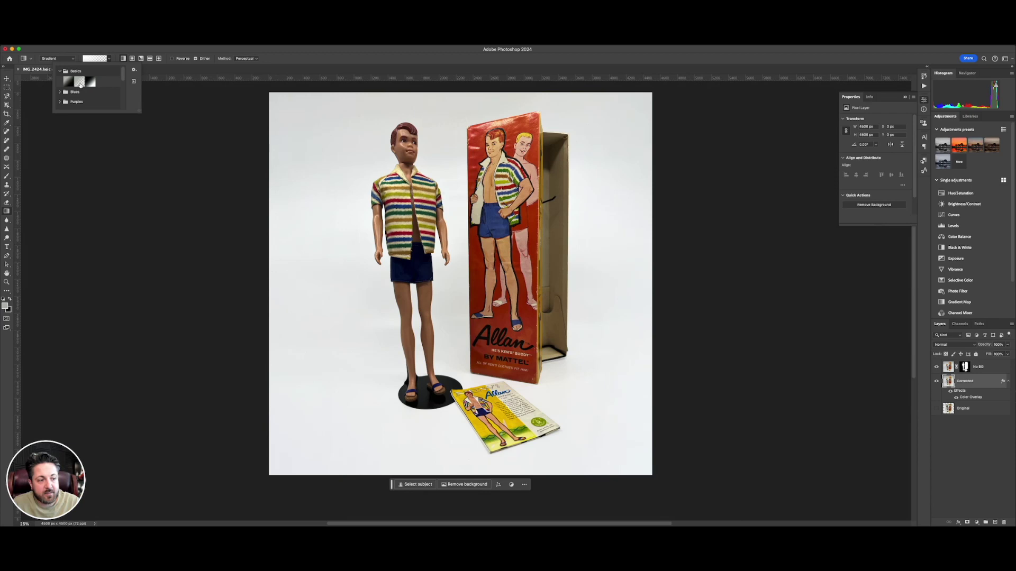
click(5, 300)
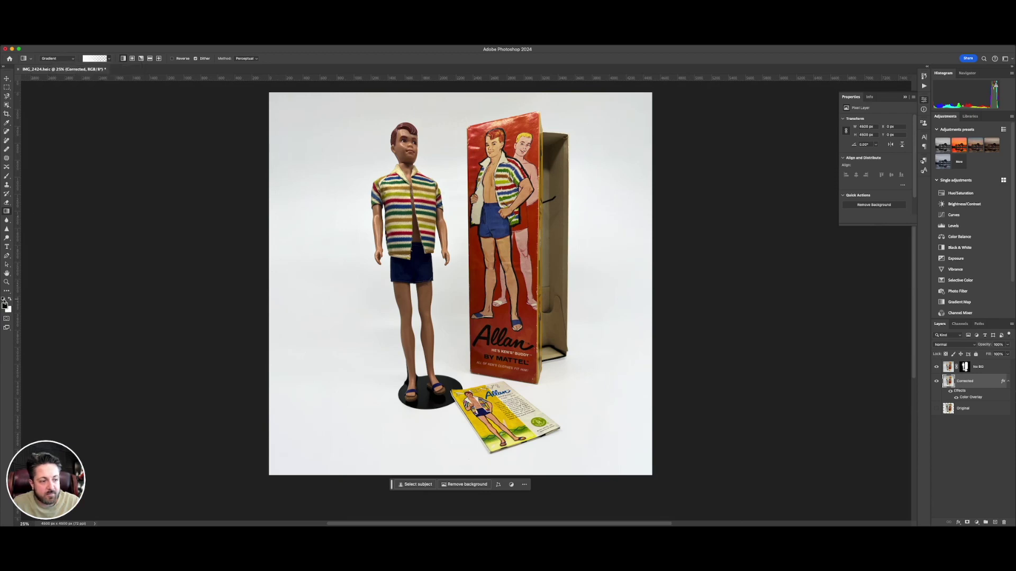
key(x)
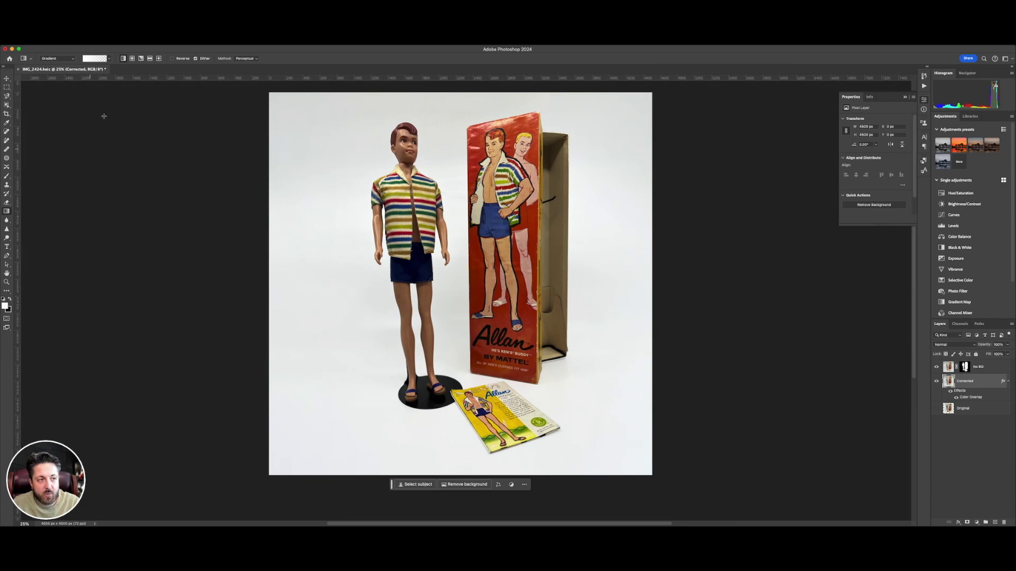
click(109, 59)
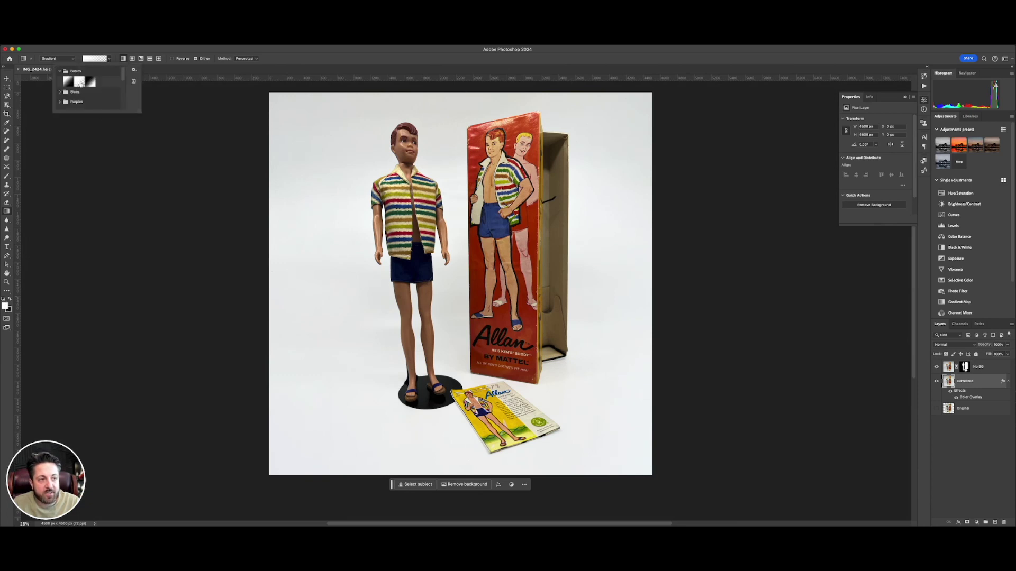
click(110, 58)
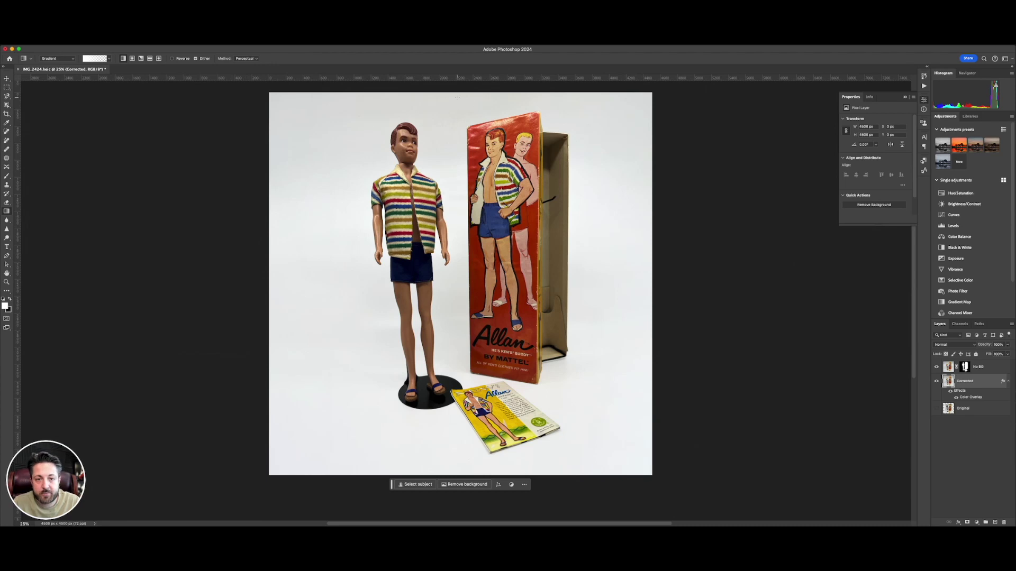
drag(450, 93, 458, 486)
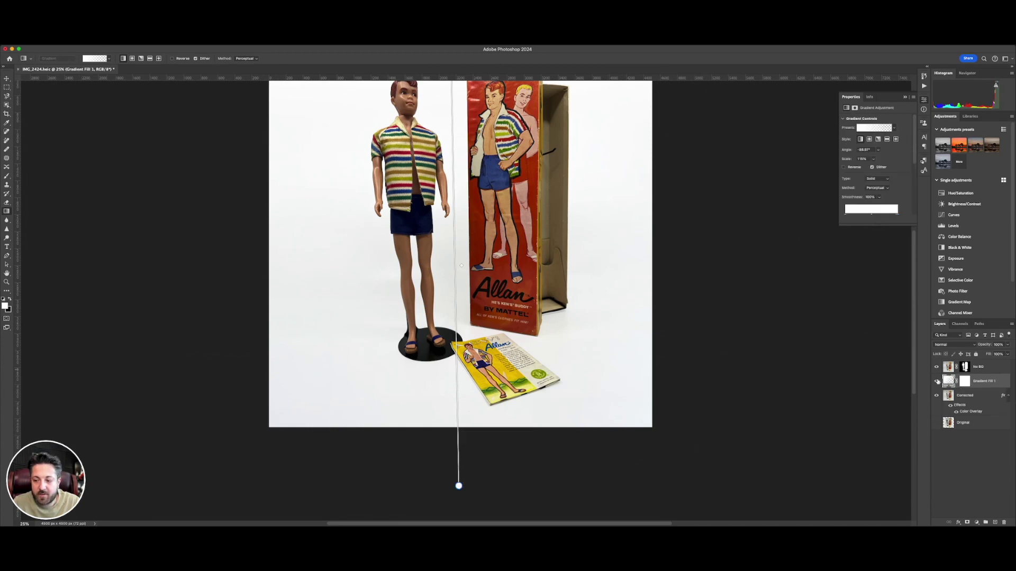
Step: Toggle the Gradient Fill 1 layer's visibility to compare the background with and without it
click(936, 382)
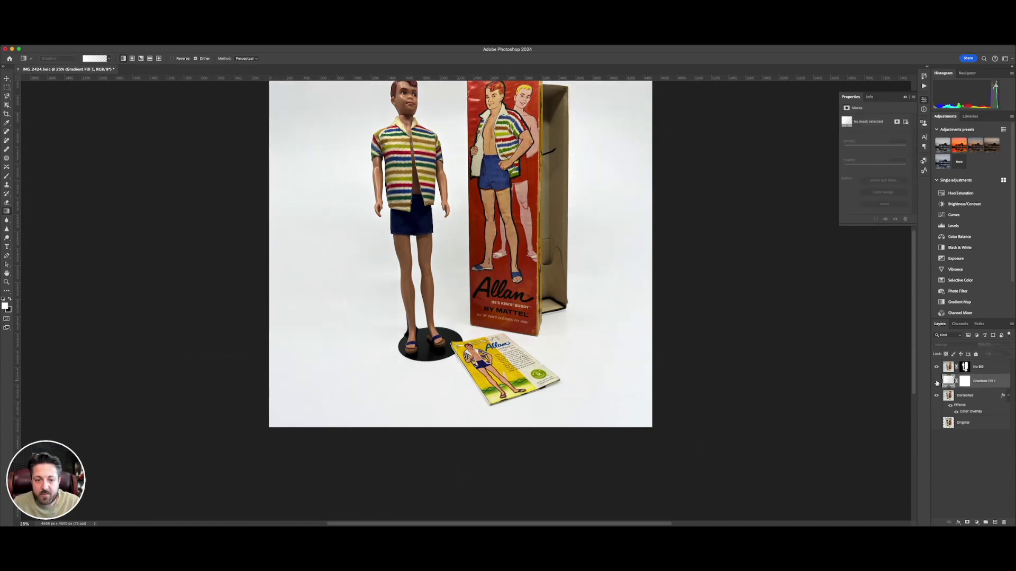
click(936, 381)
scroll(823, 329, up, 2)
scroll(823, 328, up, 1)
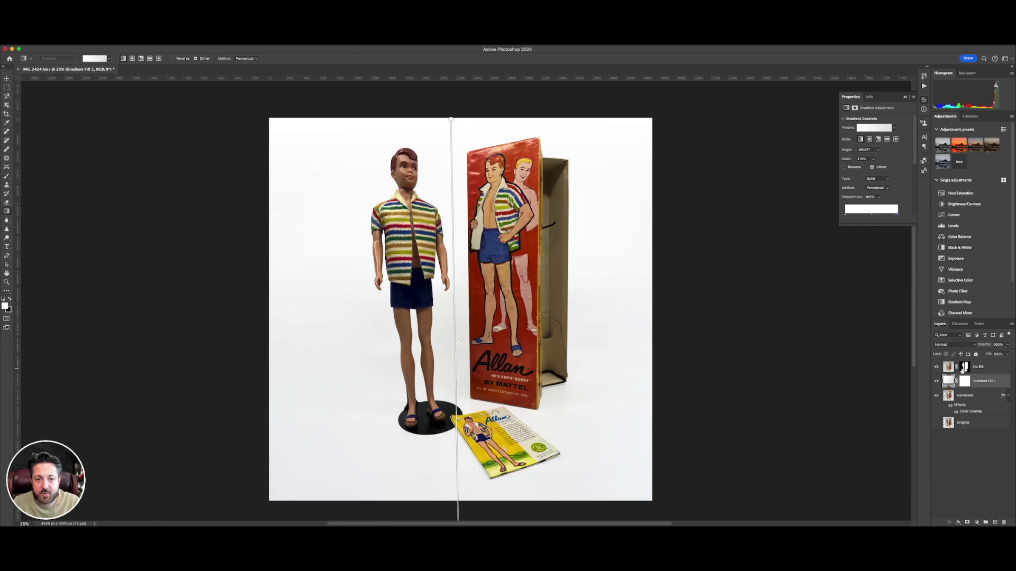
click(936, 380)
click(936, 380)
click(936, 380)
click(935, 381)
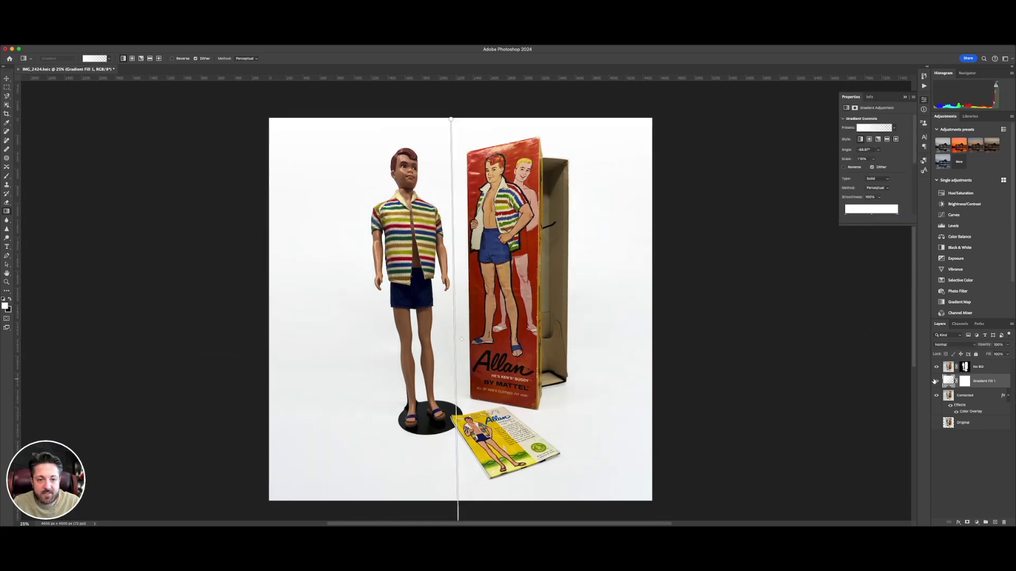
Step: Set Gradient Fill 1 opacity to 80% and open the Corrected layer's Color Overlay settings
click(998, 345)
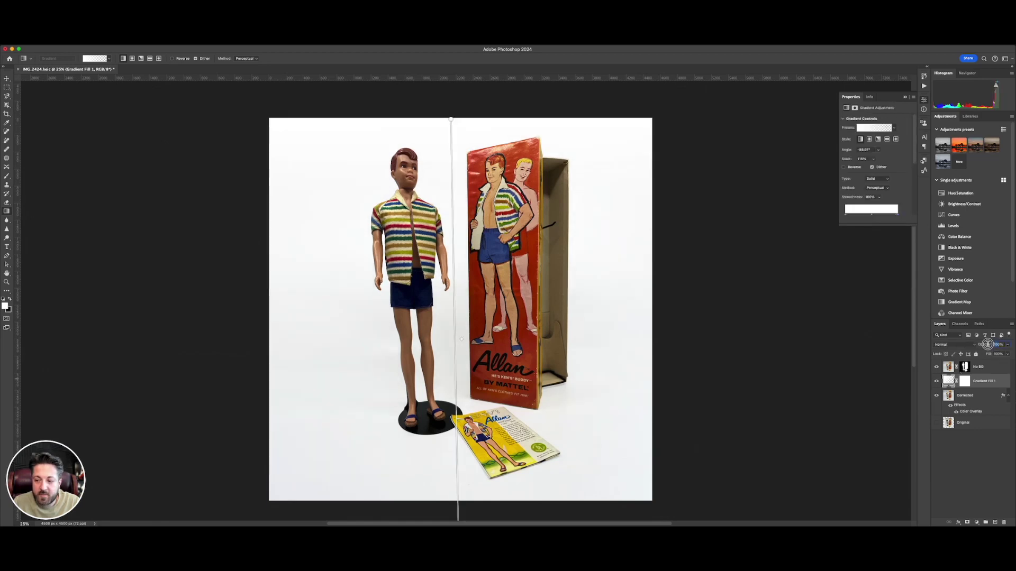
text(80)
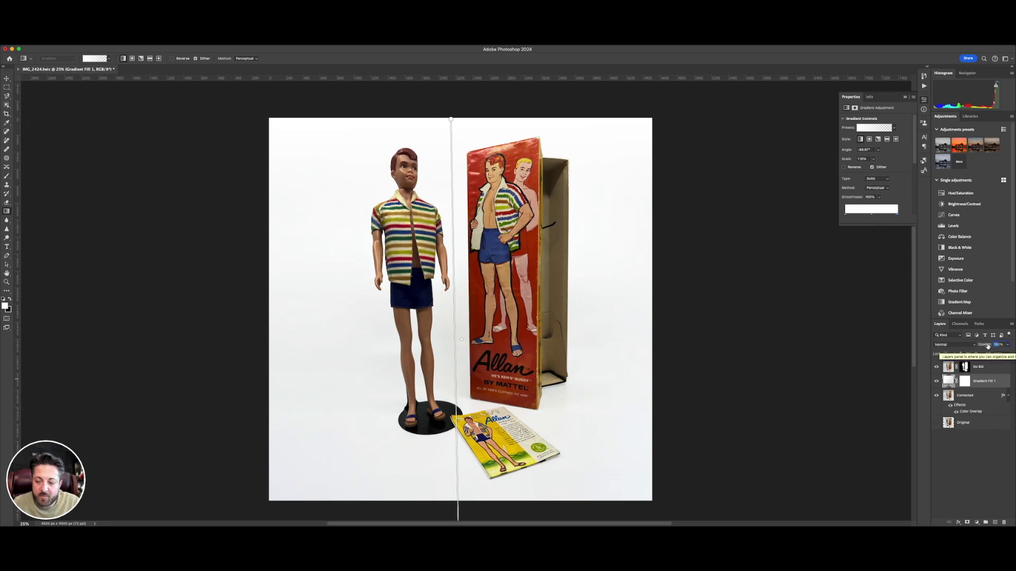
key(Return)
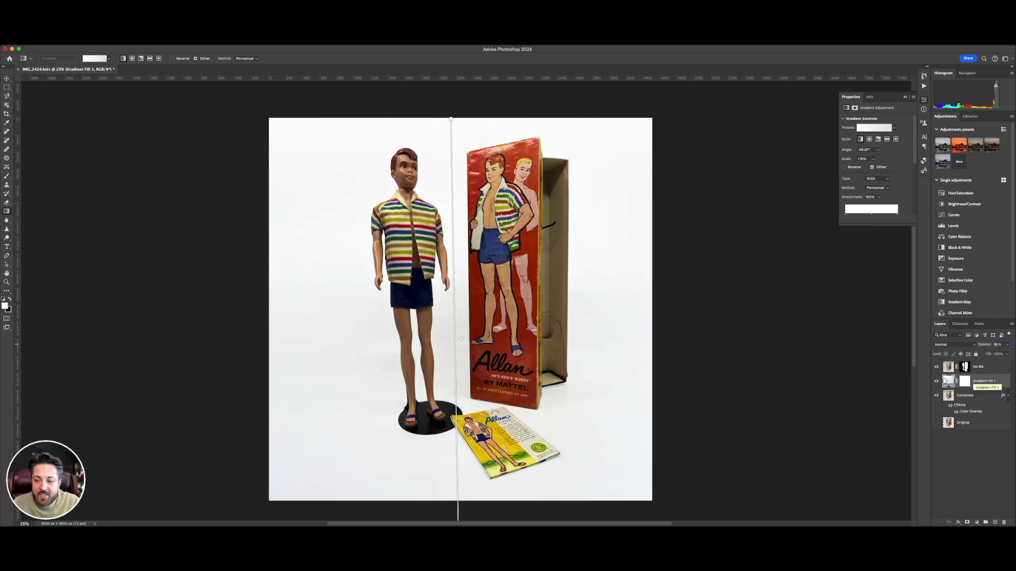
click(937, 381)
click(936, 381)
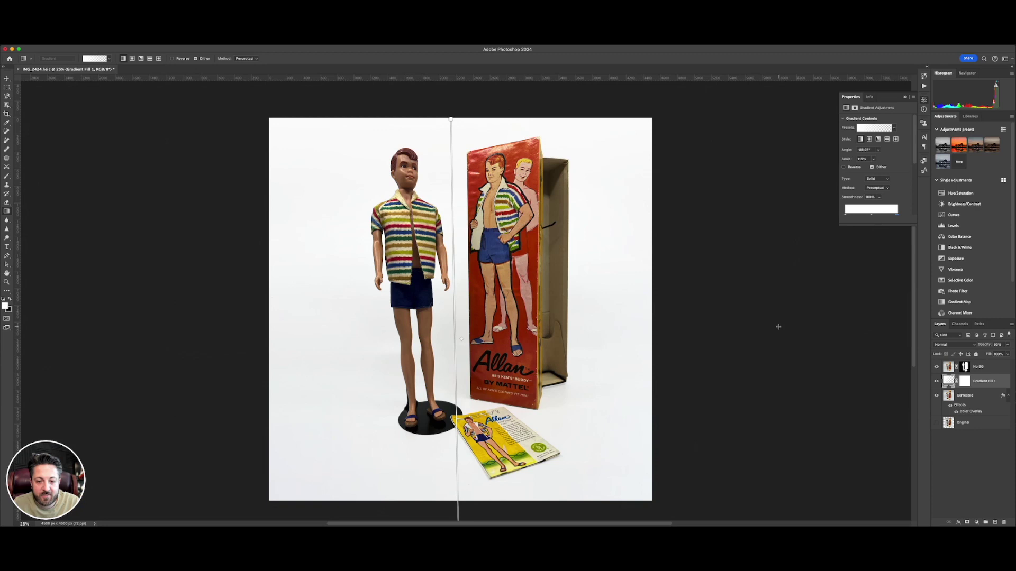
scroll(778, 325, down, 3)
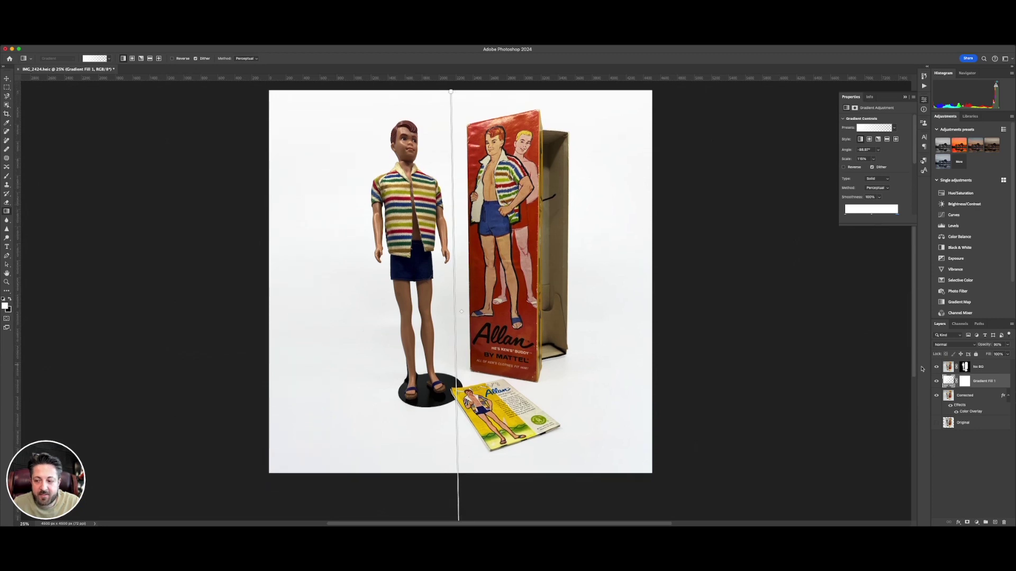
double_click(971, 411)
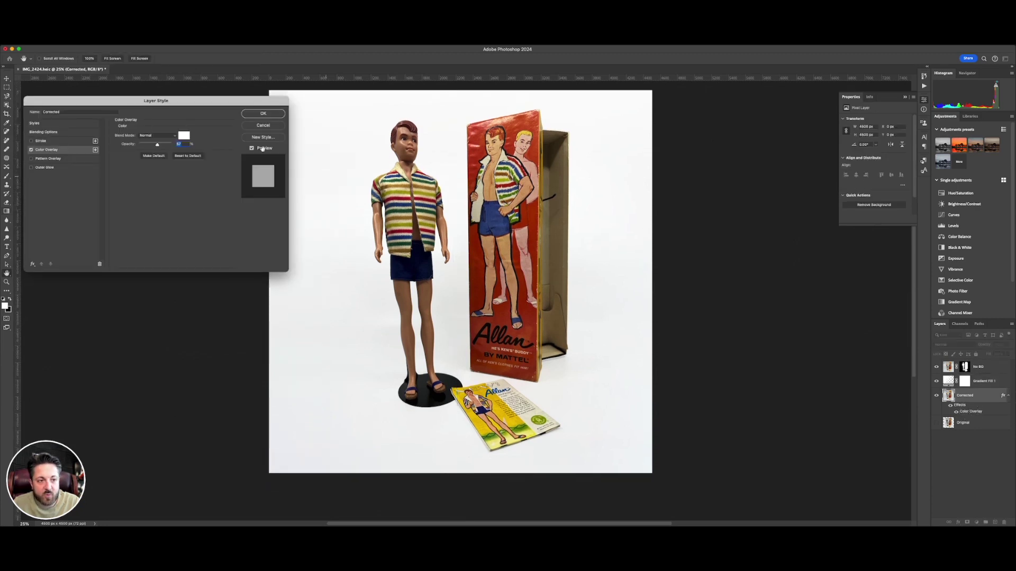
Step: Lower the Corrected layer's white Color Overlay opacity to about 32% and confirm
drag(157, 146, 152, 146)
click(256, 115)
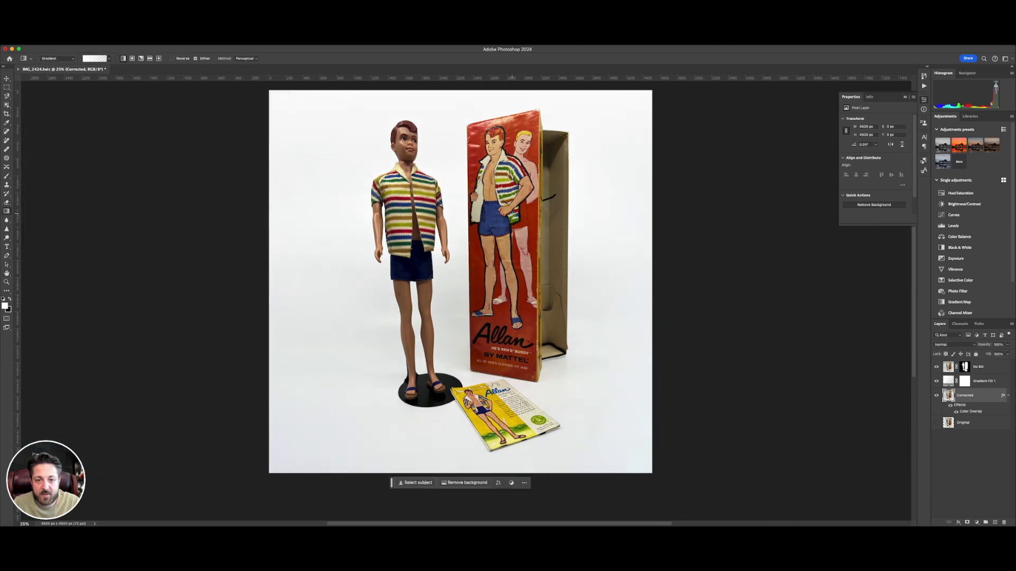
scroll(461, 288, up, 1)
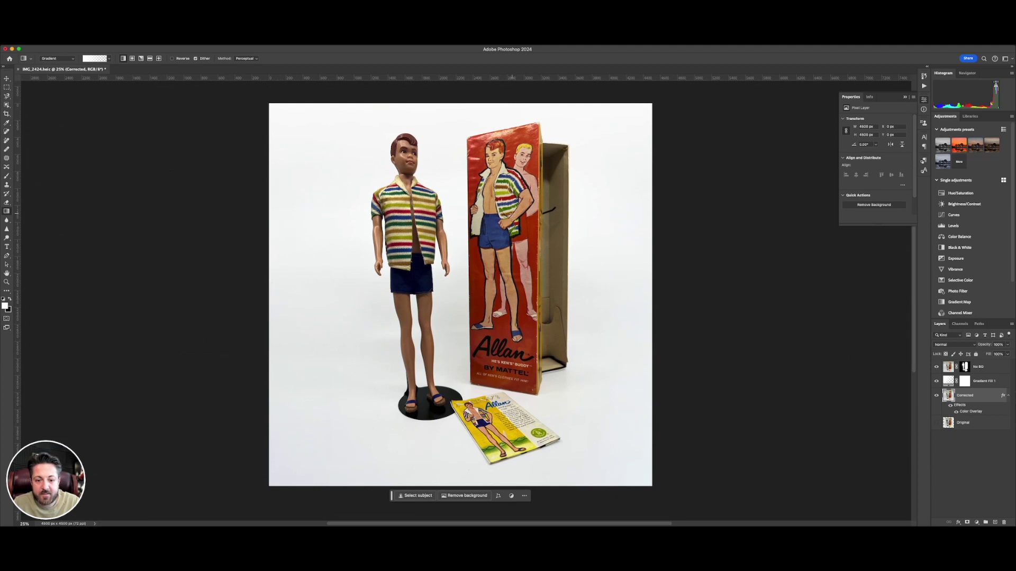
scroll(450, 295, right, 2)
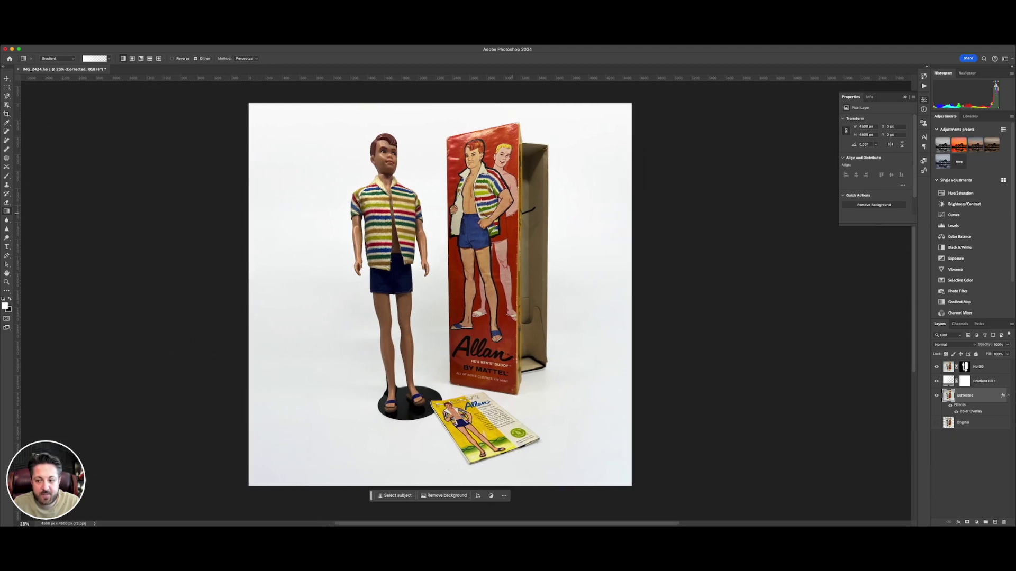
Step: Duplicate the No BG layer to create a No BG copy
click(991, 371)
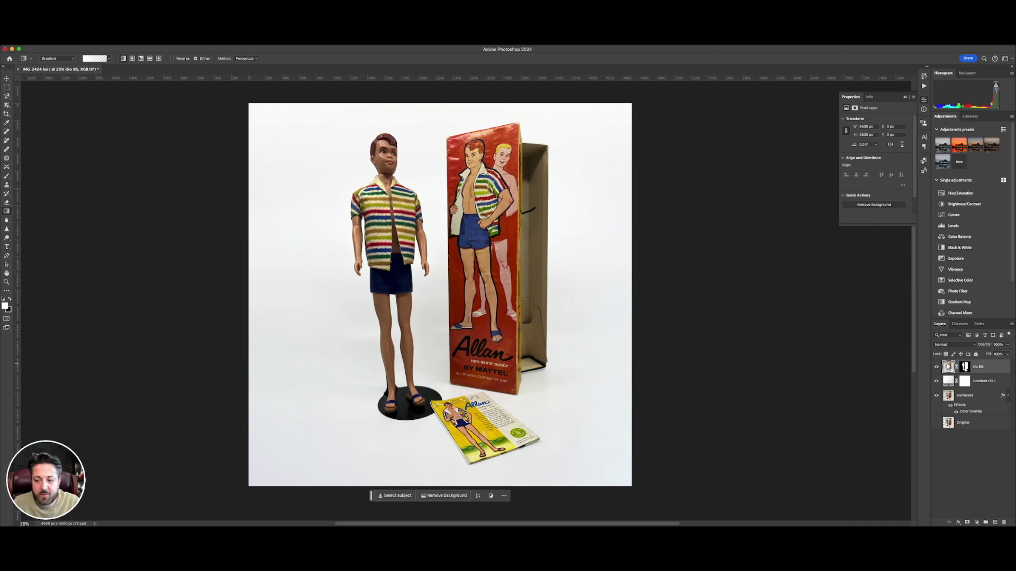
click(37, 42)
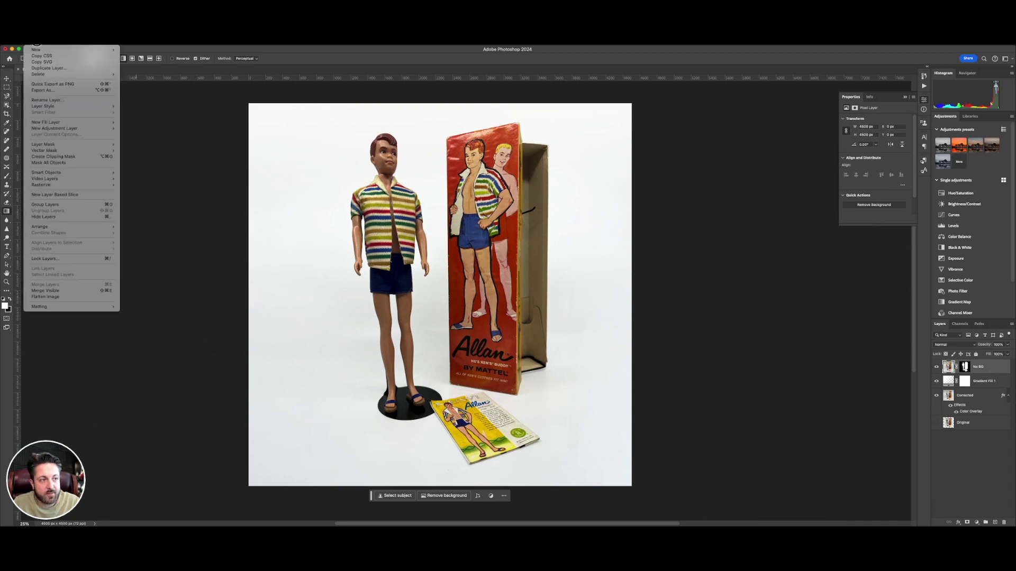
click(43, 69)
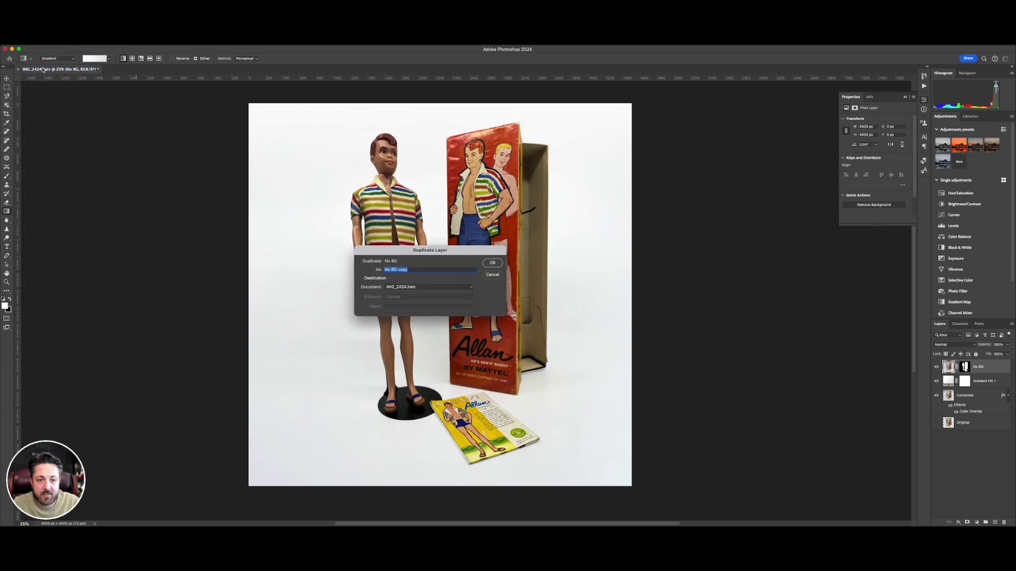
key(Return)
Step: Apply Auto Tone, Auto Contrast and Auto Color to the No BG copy, then open Edit > Fade
click(37, 43)
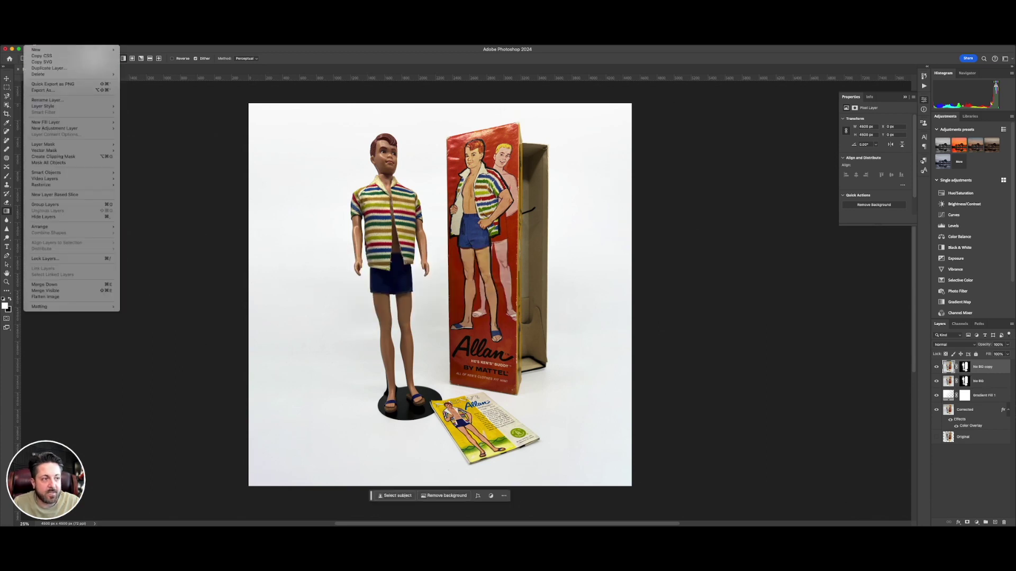
mouse_move(15, 42)
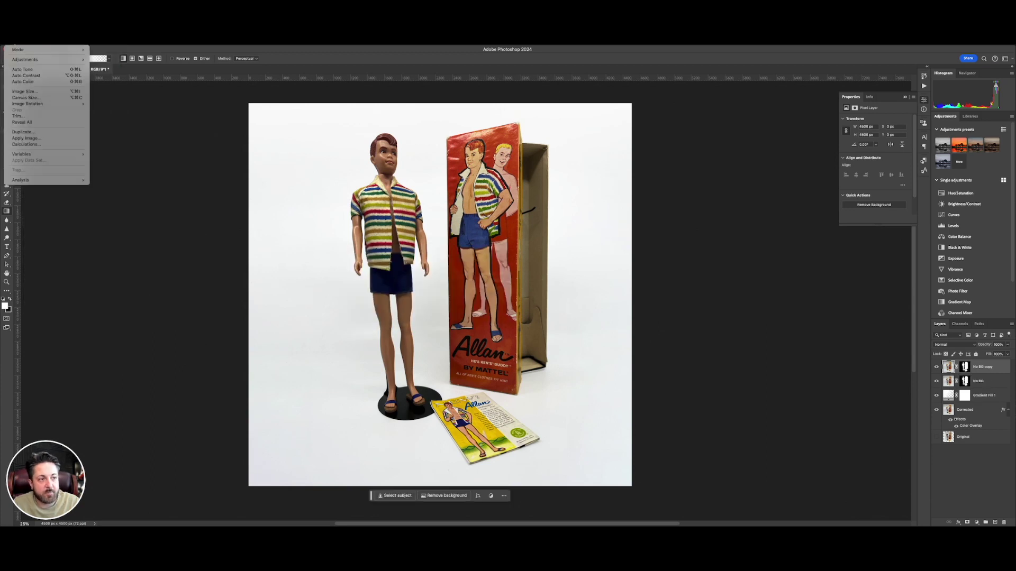
click(34, 72)
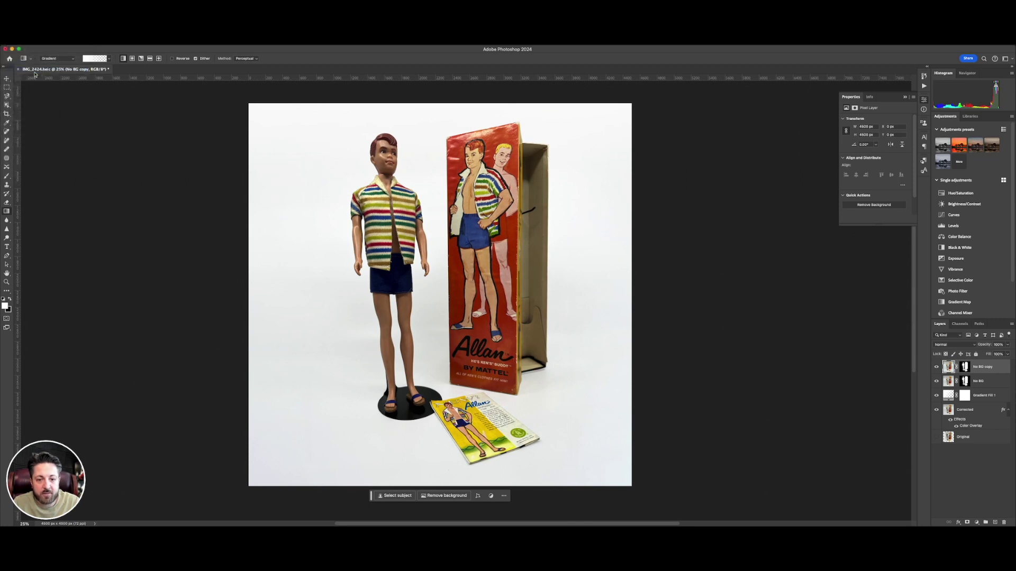
click(16, 45)
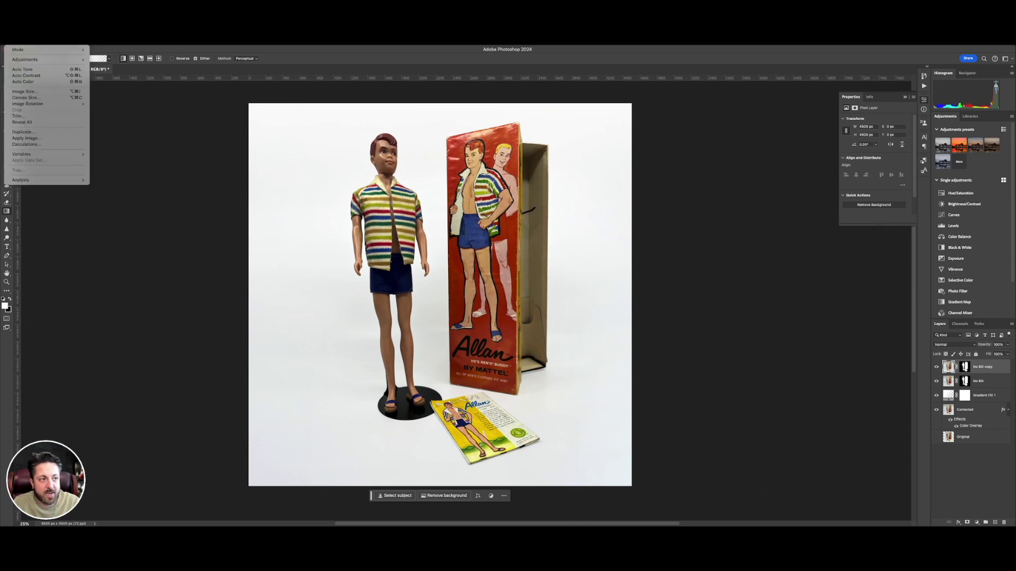
click(27, 75)
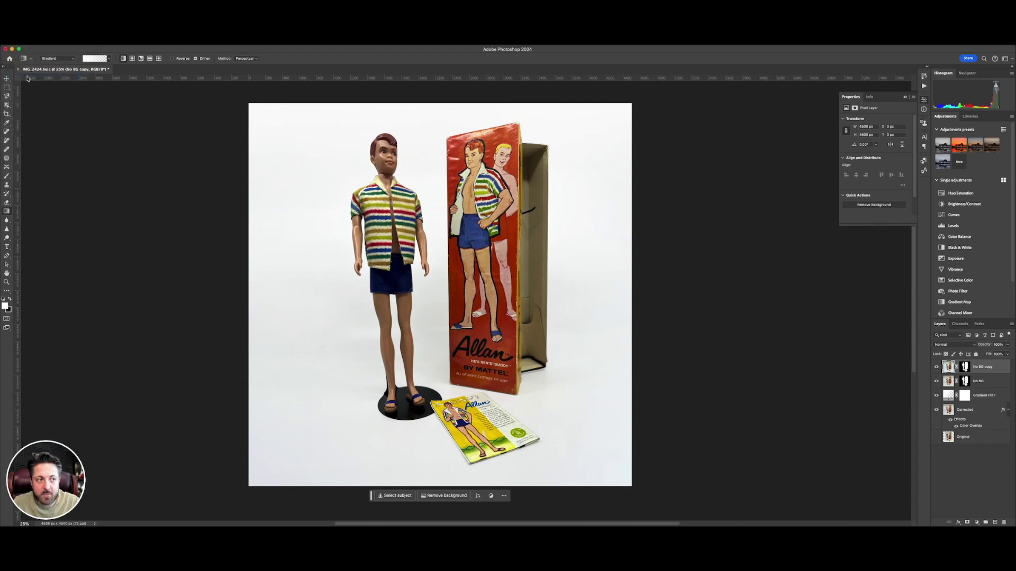
click(23, 46)
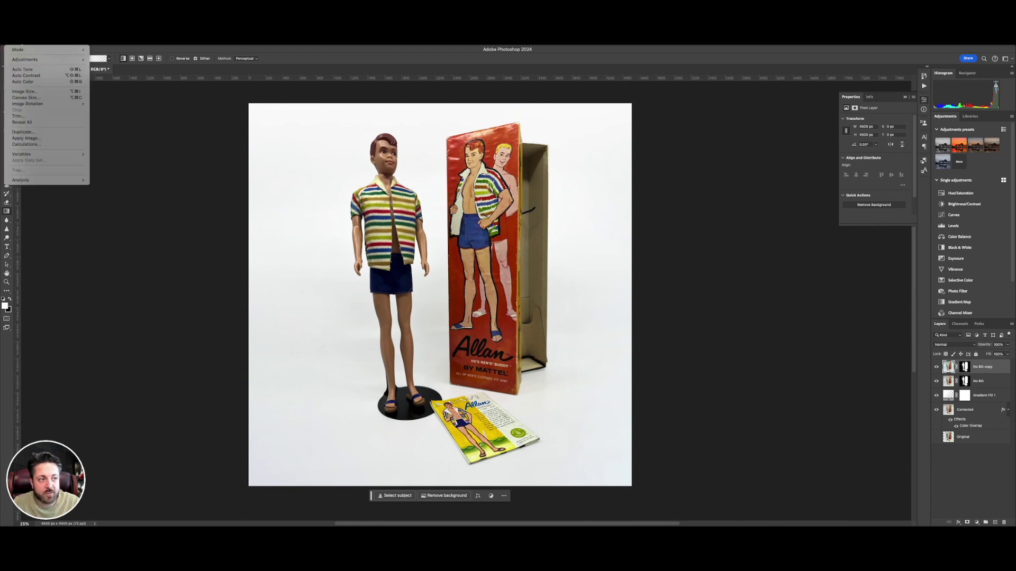
click(30, 84)
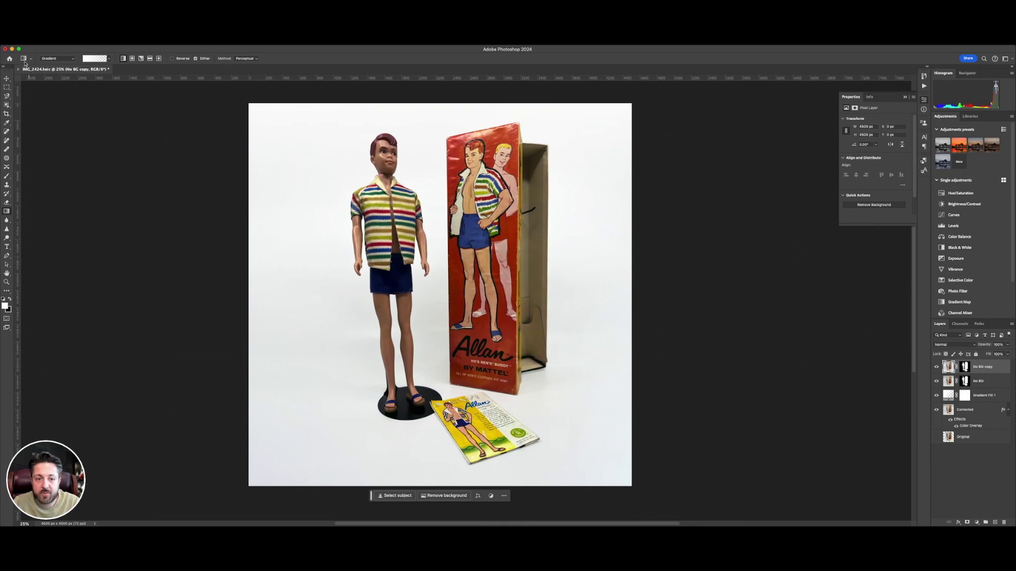
click(21, 44)
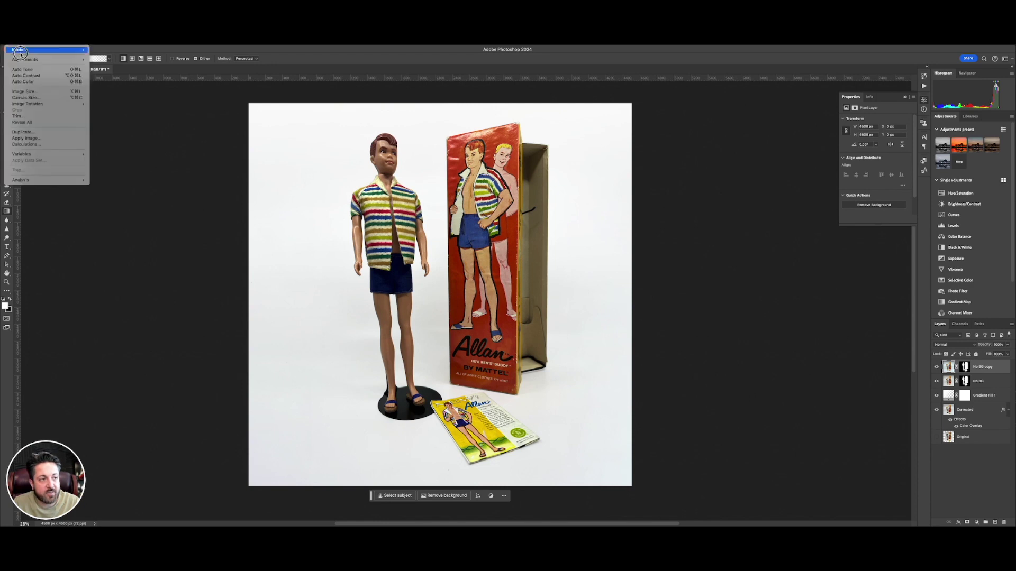
click(24, 80)
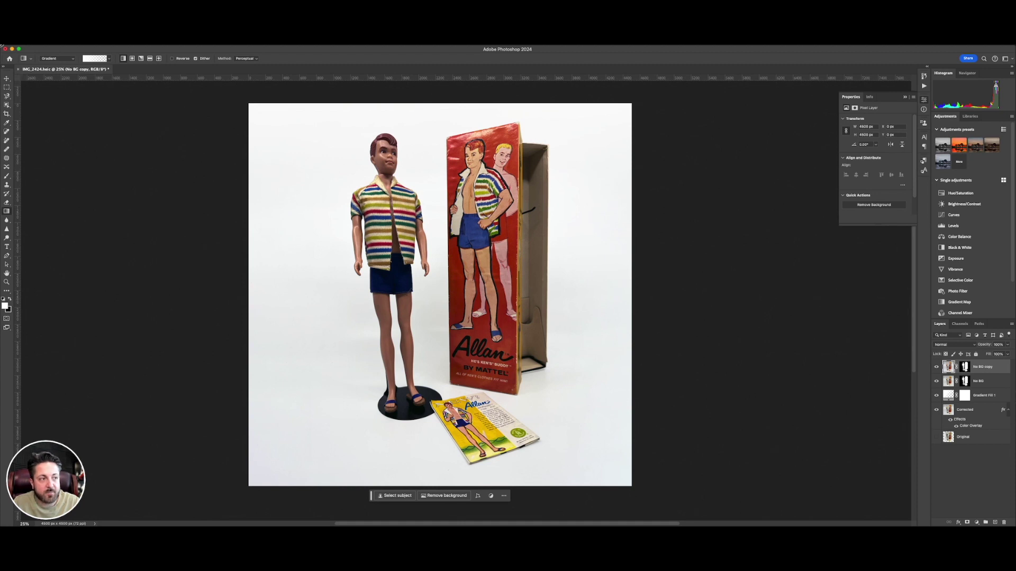
click(12, 44)
click(31, 74)
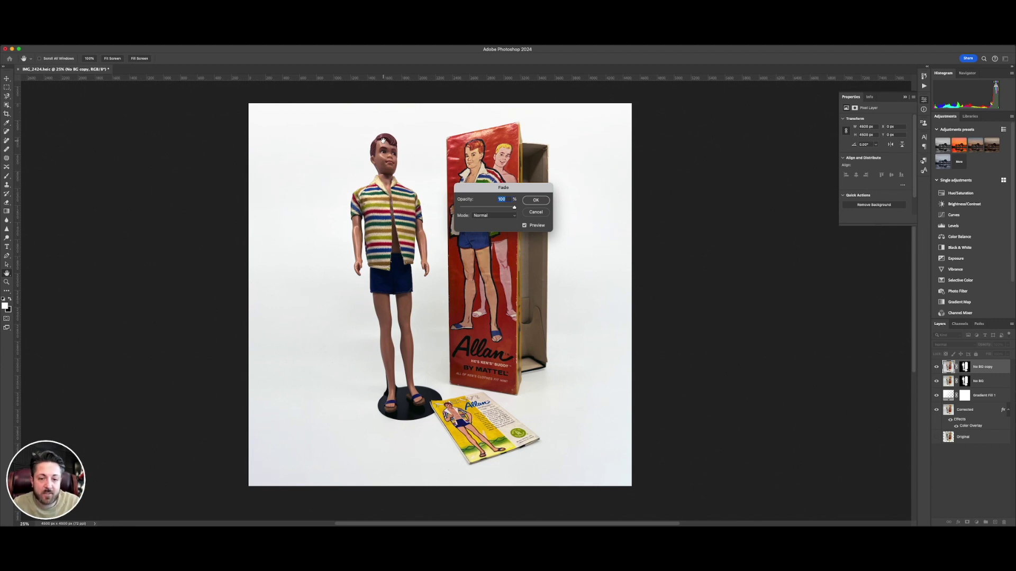
Step: Fade the Auto Color correction to 10% opacity
text(50)
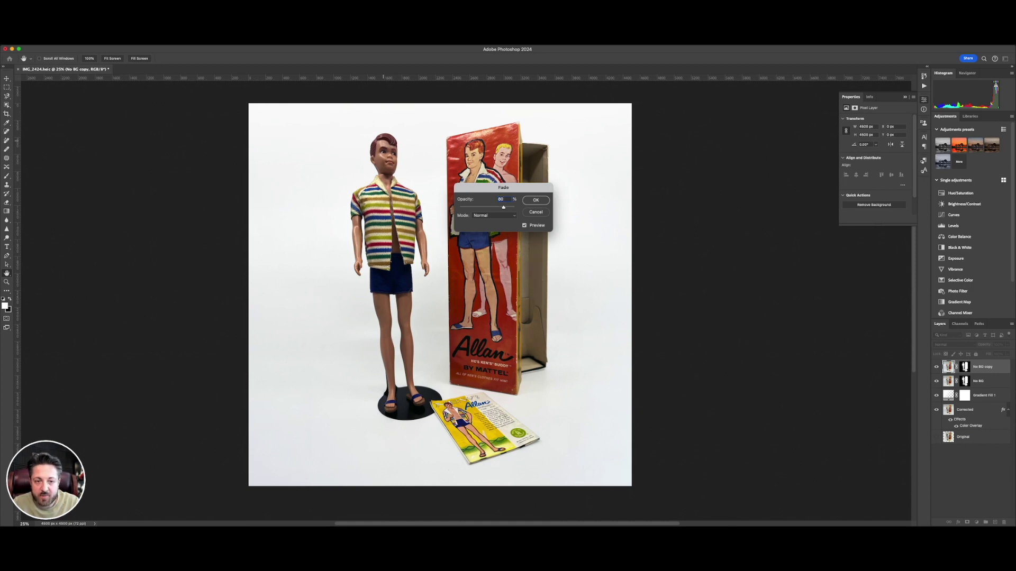
text(10)
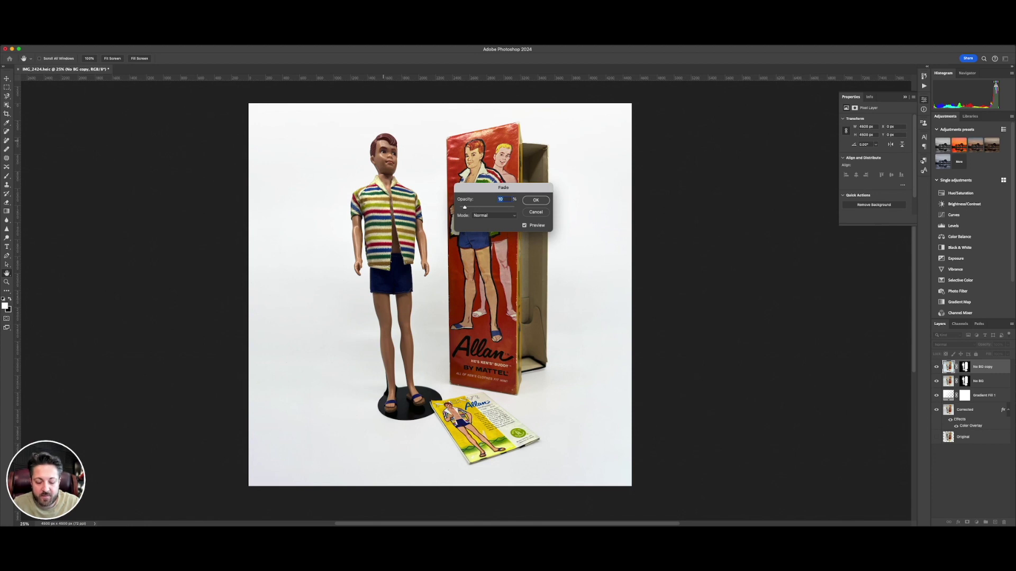
key(Return)
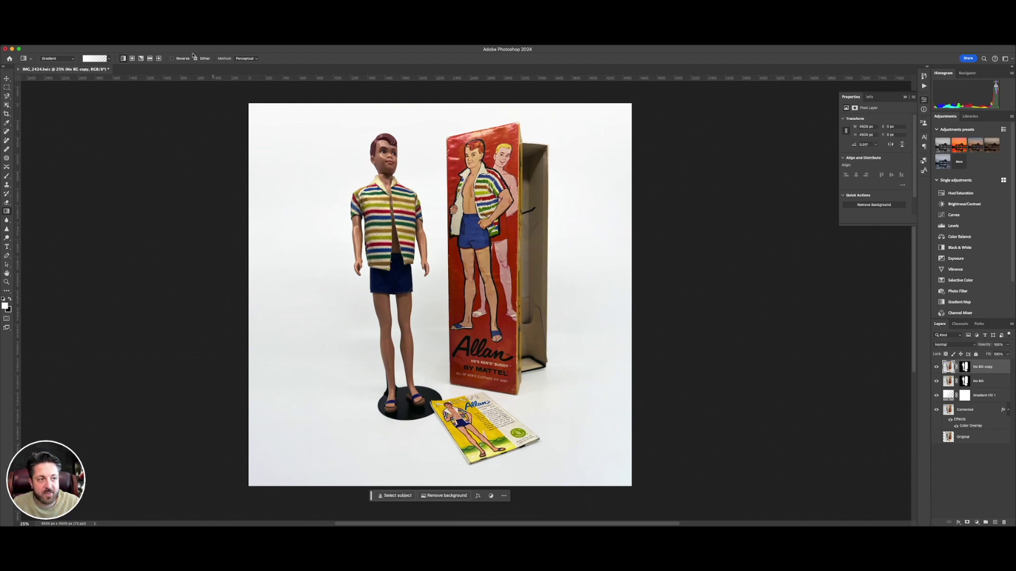
Step: Apply an automatic Levels correction to the No BG copy layer
click(18, 41)
mouse_move(34, 60)
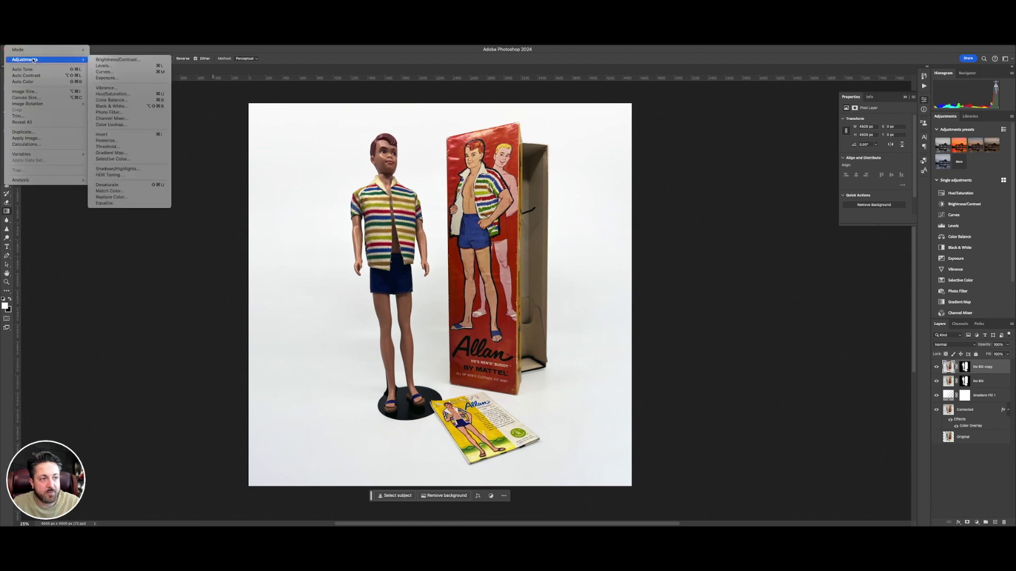
click(104, 66)
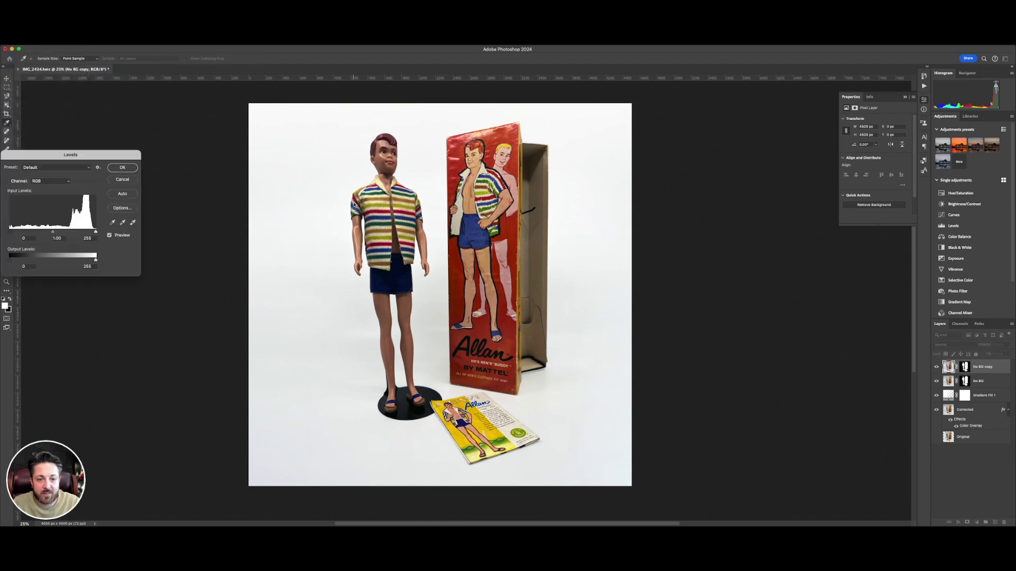
click(129, 195)
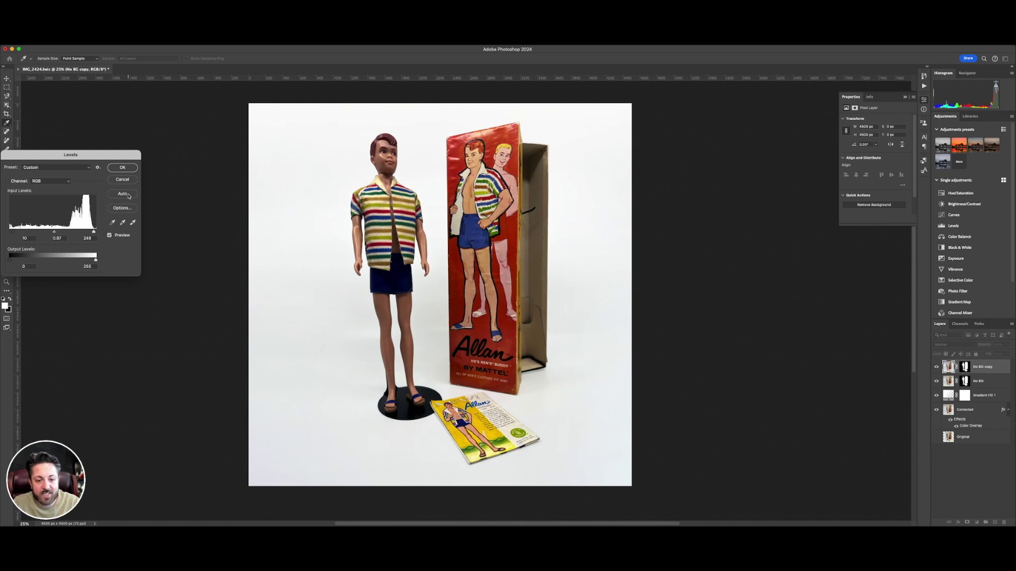
click(122, 168)
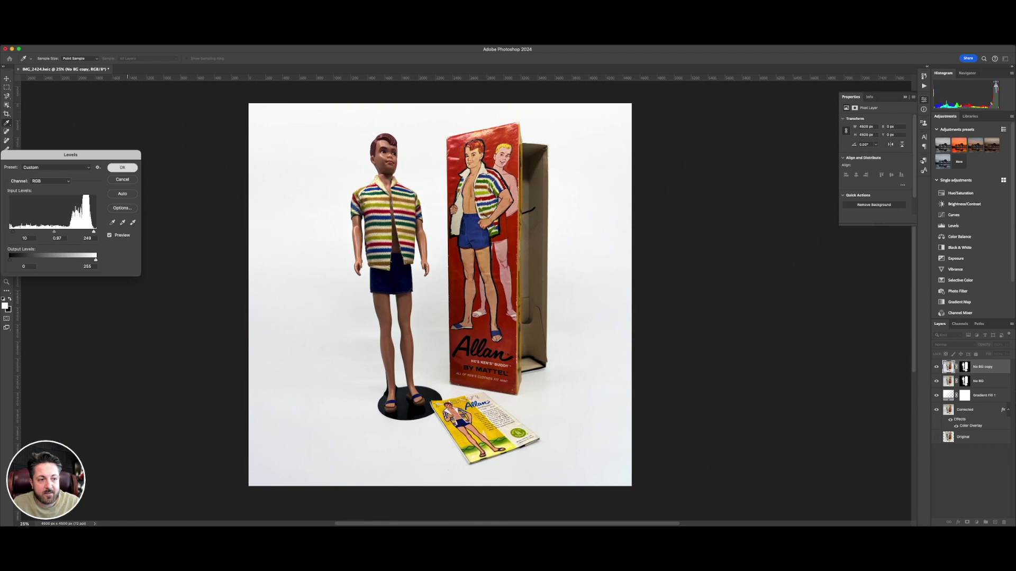
Step: Fade the Levels correction to 75% opacity in Lighten mode
click(11, 45)
click(12, 71)
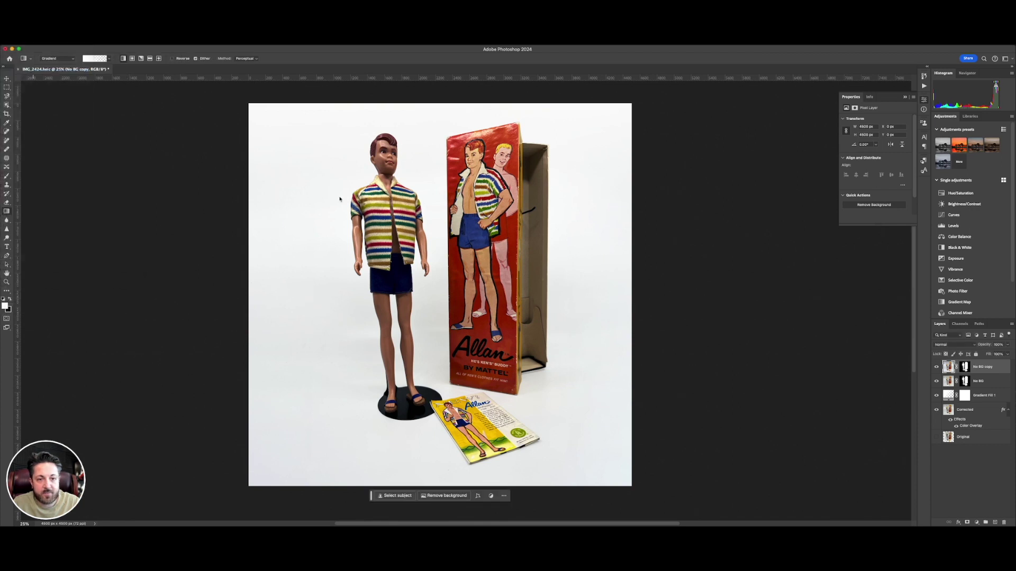
click(508, 217)
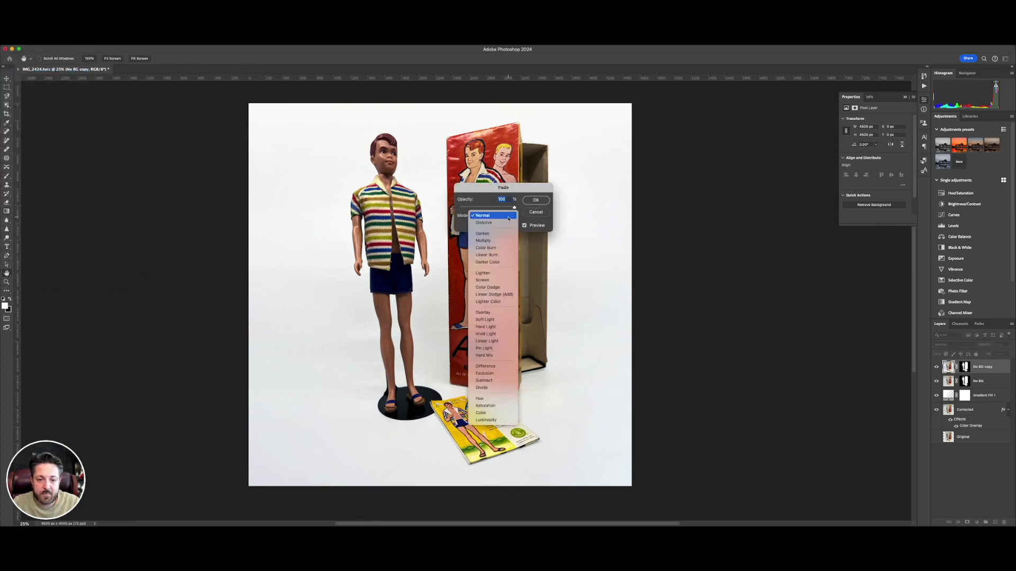
click(502, 273)
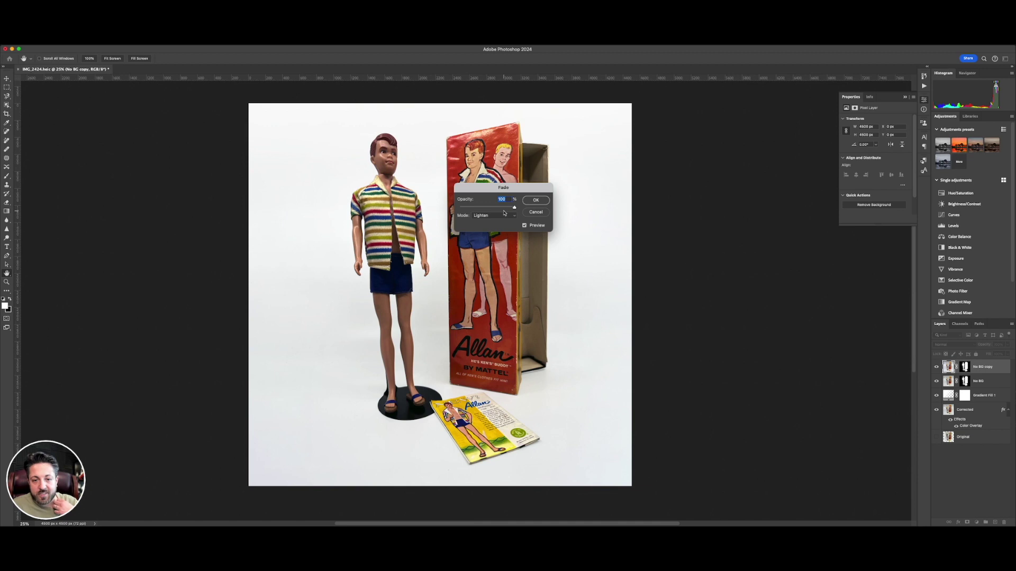
drag(514, 208, 501, 209)
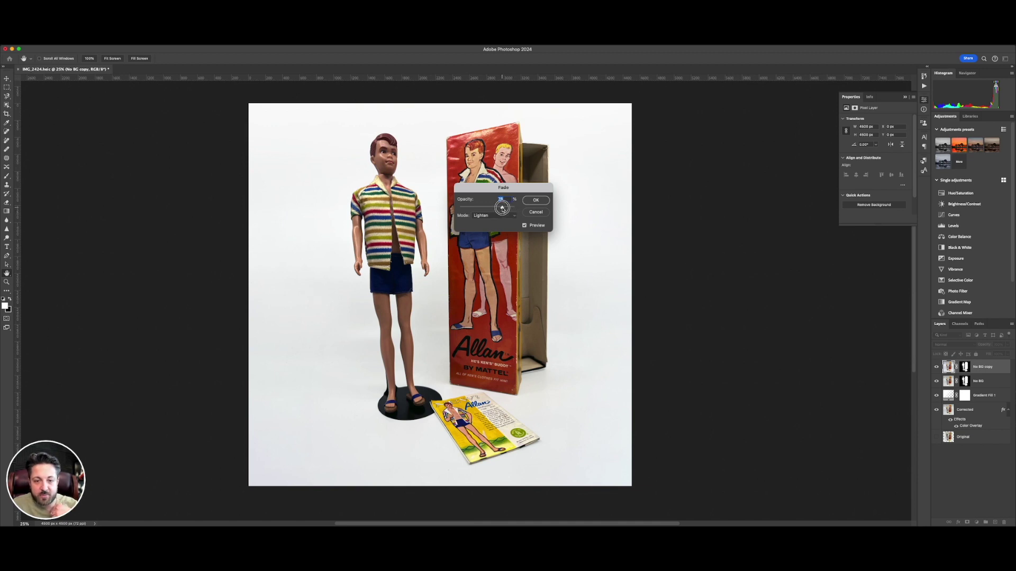
click(535, 200)
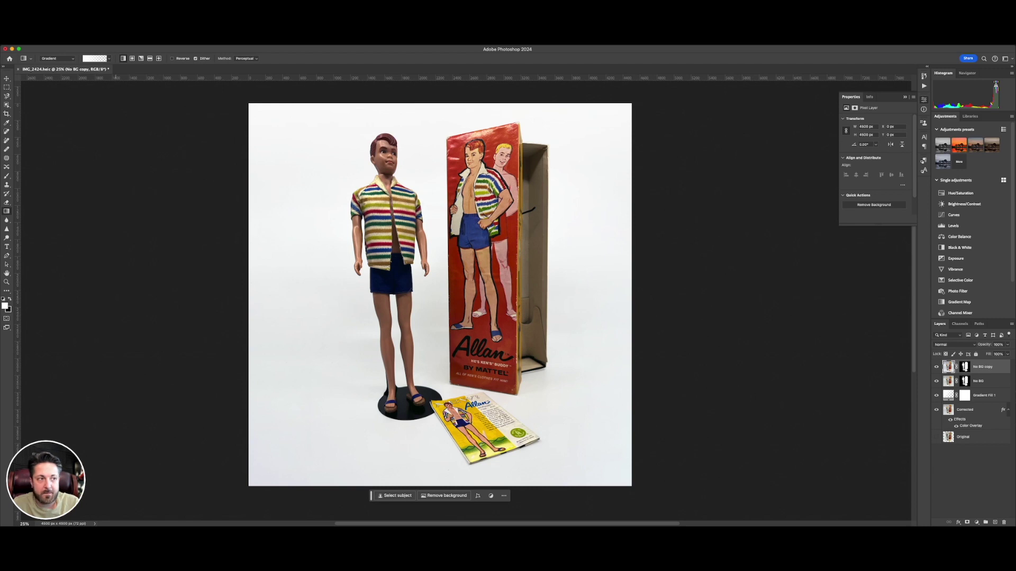
Step: Apply an Auto Curves correction to the No BG copy layer
click(21, 45)
mouse_move(31, 59)
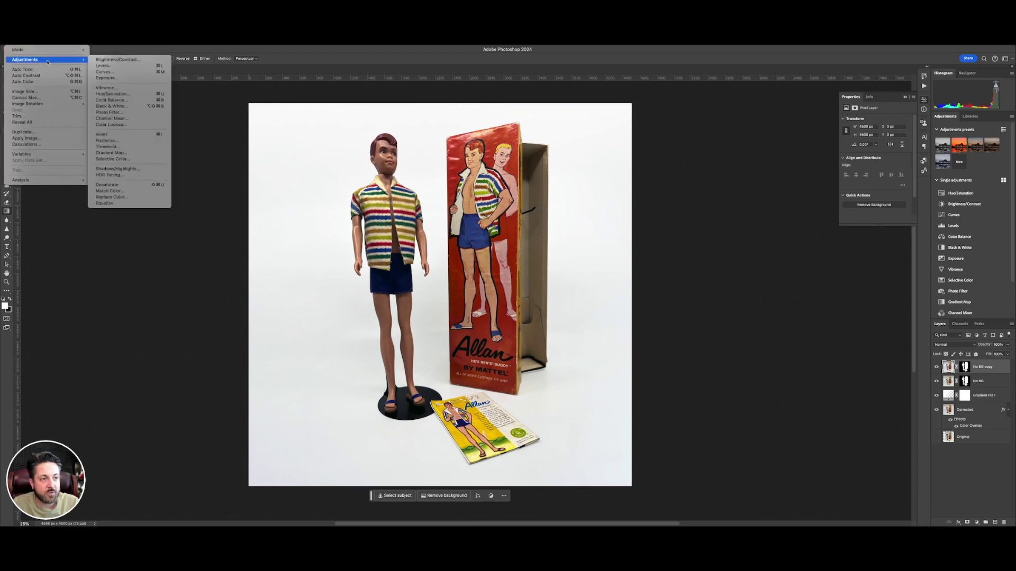
click(120, 72)
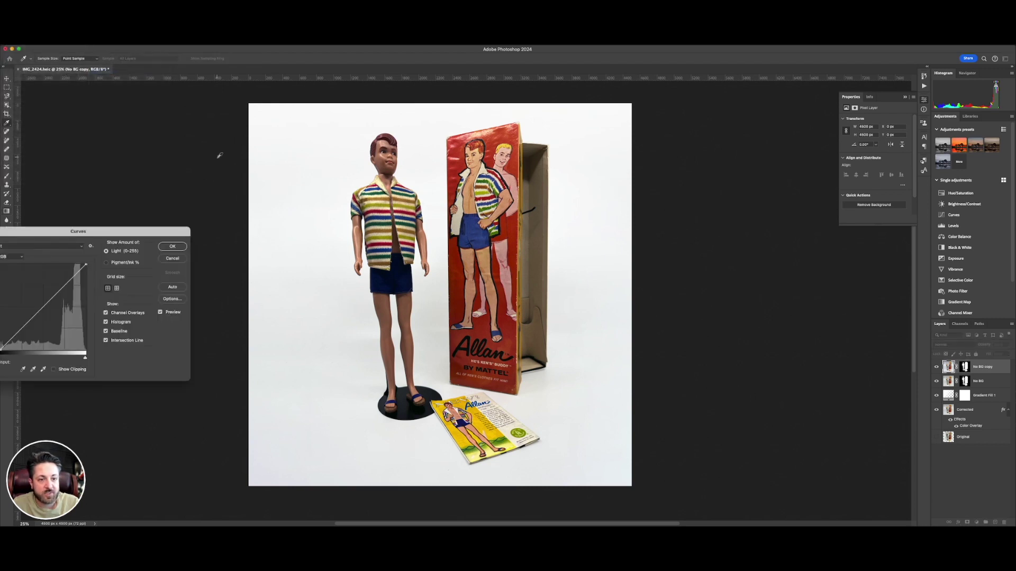
click(176, 289)
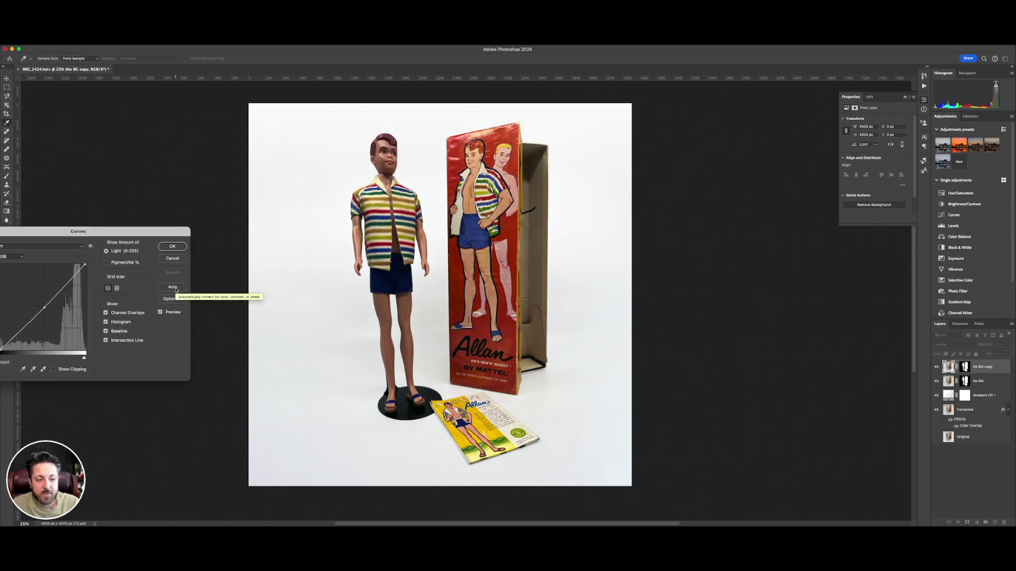
click(170, 250)
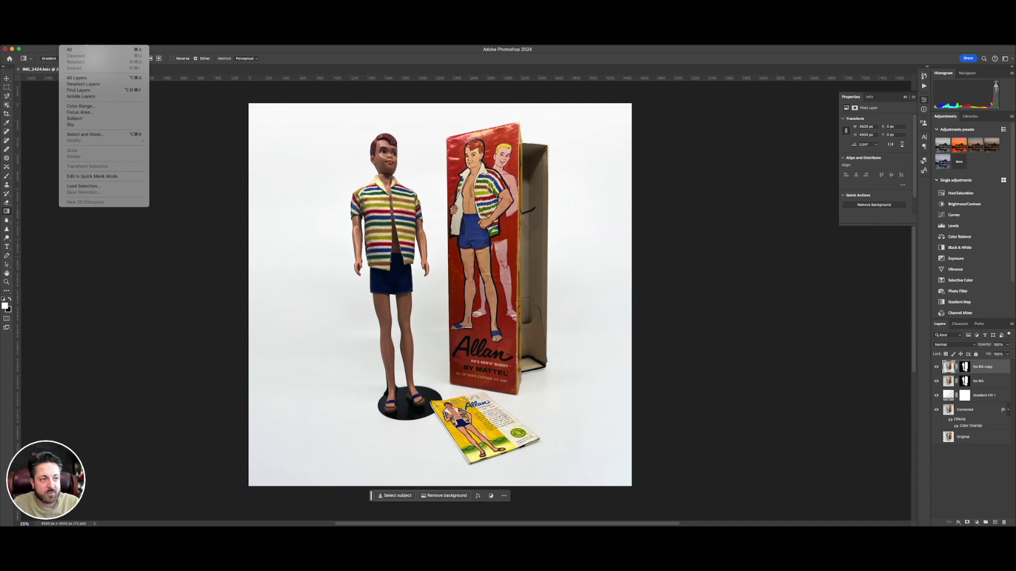
Step: Open the Camera Raw Filter on the layer and set white balance to Auto
mouse_move(91, 40)
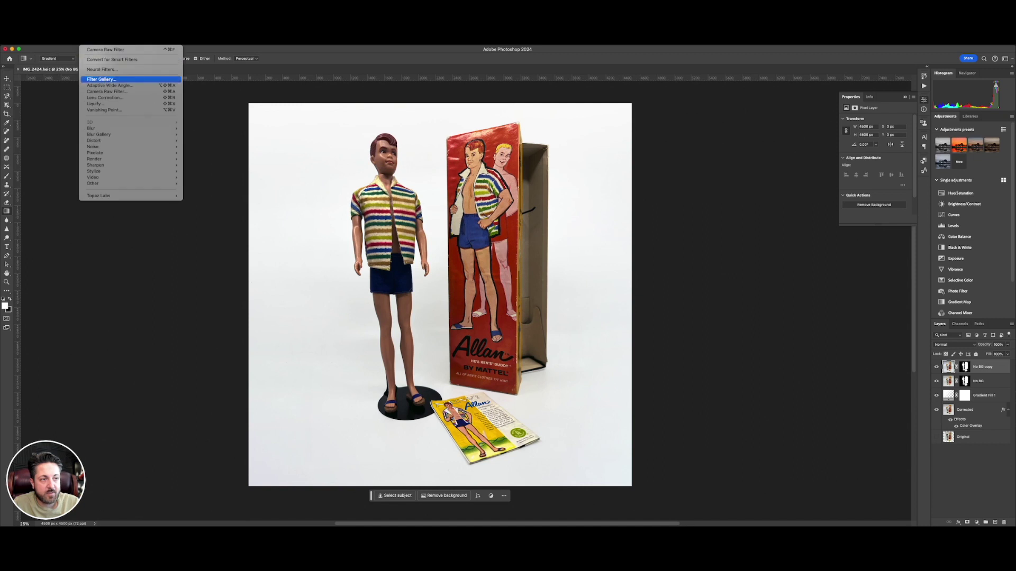
click(106, 92)
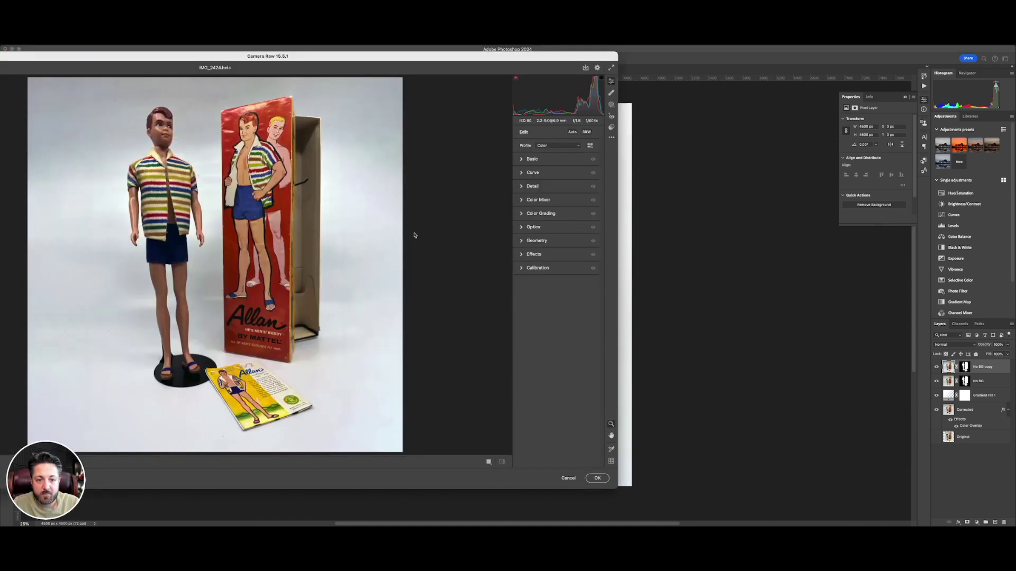
click(524, 160)
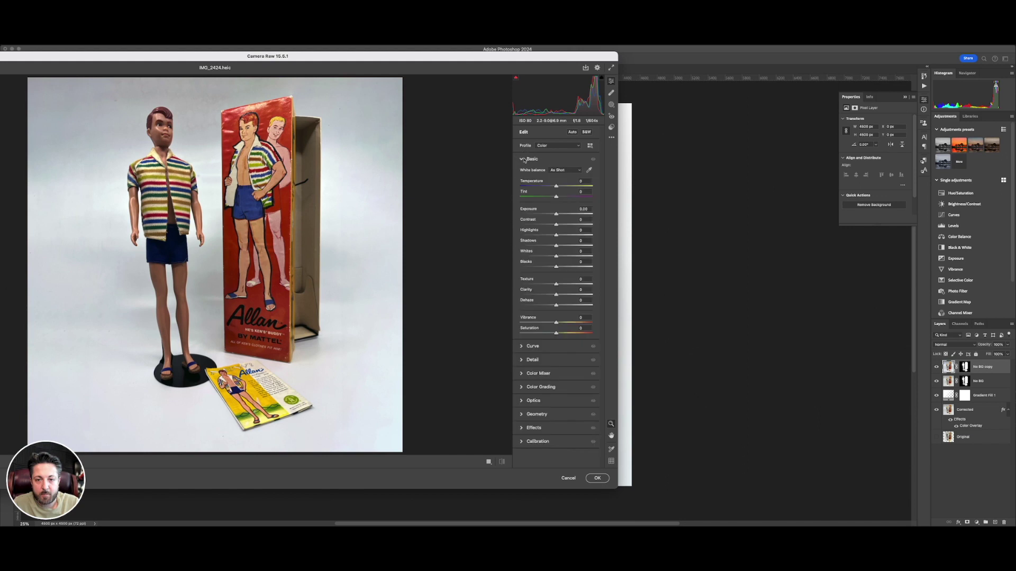
click(573, 170)
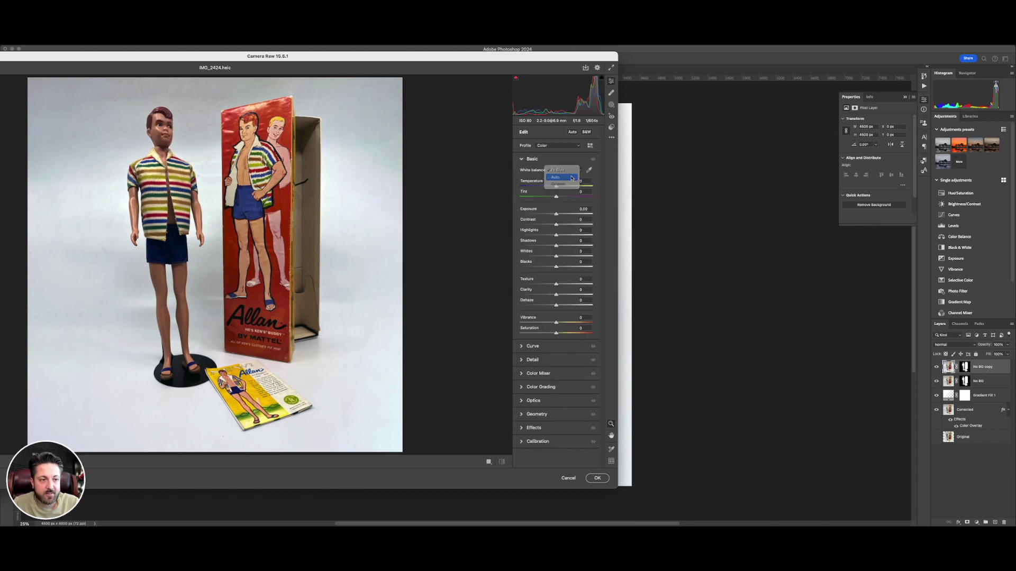
click(571, 176)
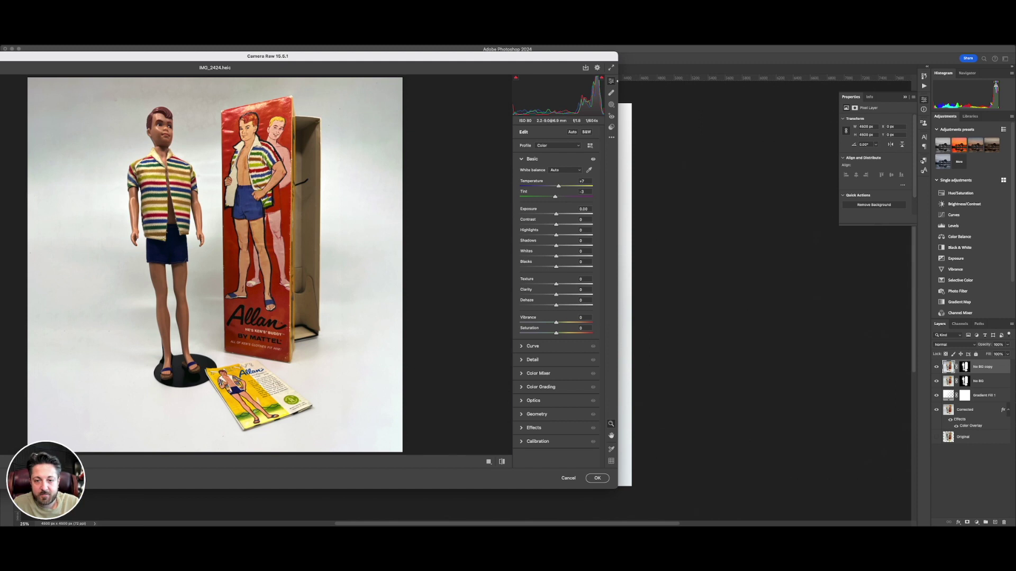
Step: Raise Exposure to +0.15, lift Shadows, lower Vibrance slightly, keep Saturation at 0, and apply
click(556, 214)
drag(556, 213, 557, 215)
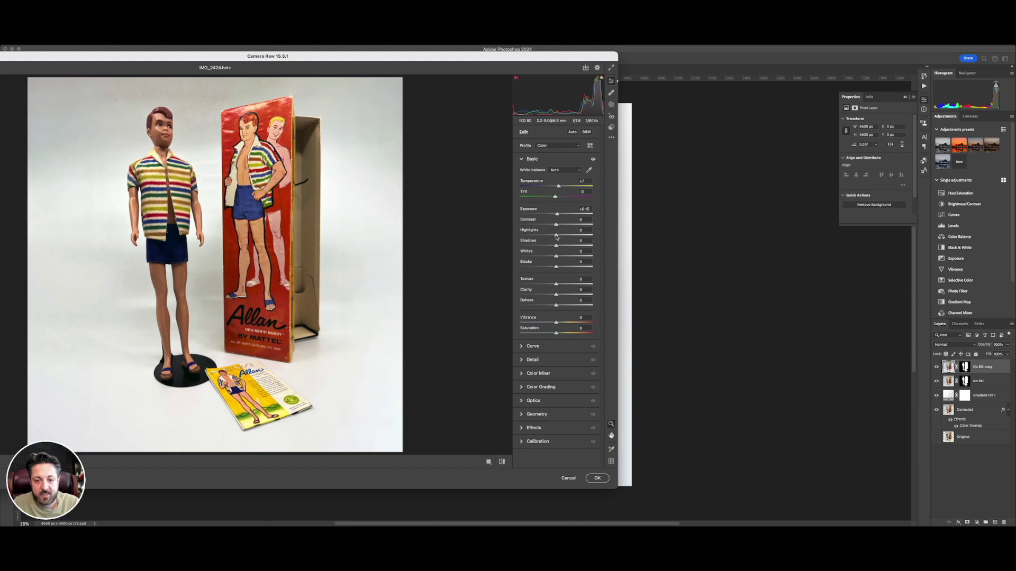
drag(556, 246, 560, 247)
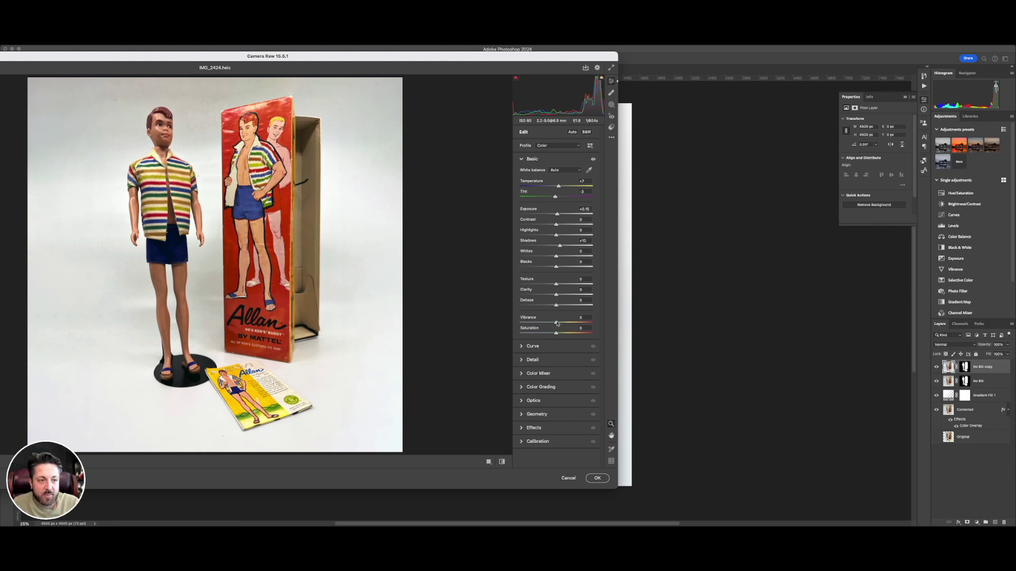
mouse_move(557, 323)
mouse_down()
mouse_move(603, 319)
mouse_move(555, 323)
mouse_up()
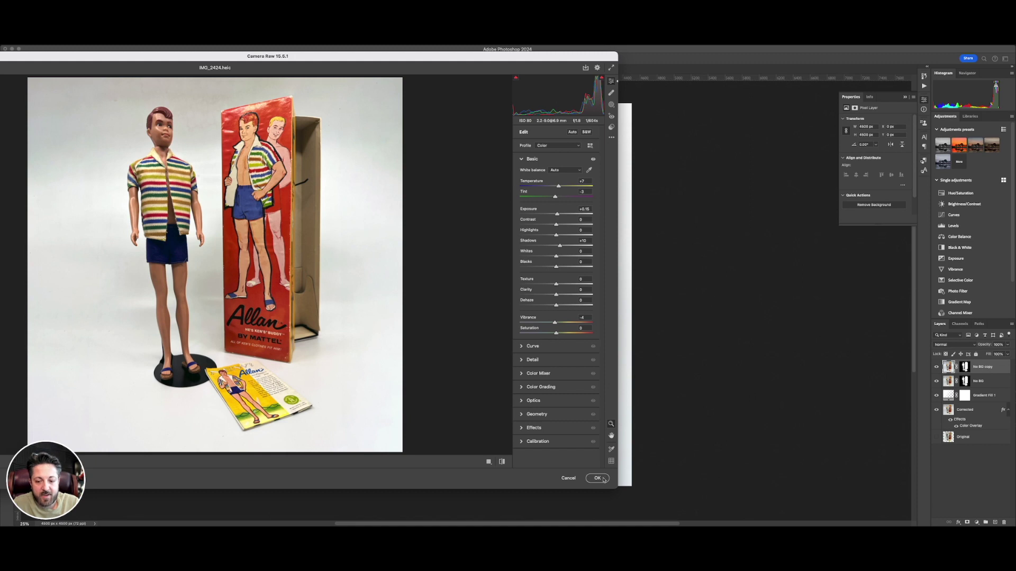
drag(556, 333, 556, 333)
double_click(556, 333)
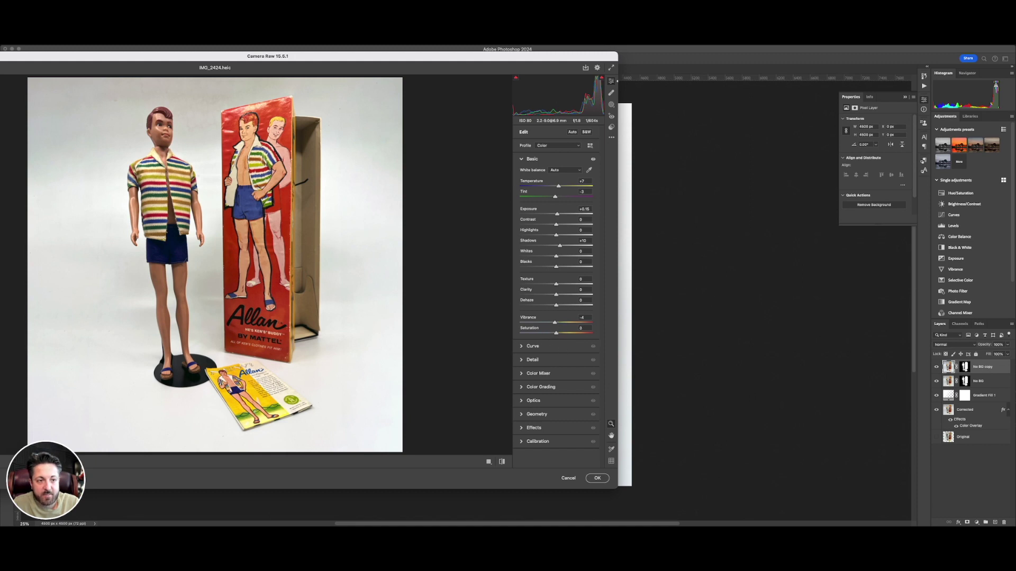
drag(556, 334, 556, 334)
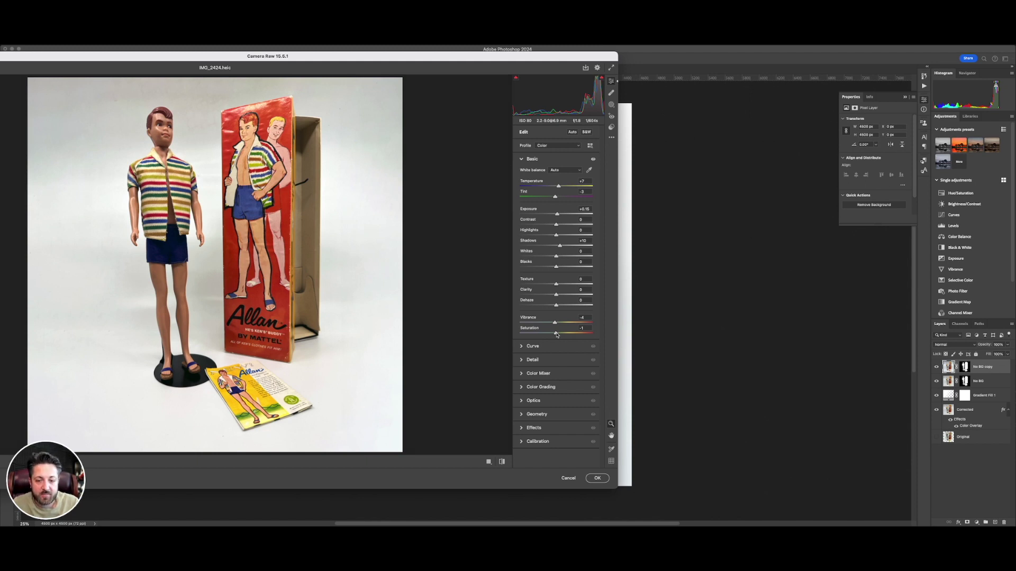
double_click(556, 335)
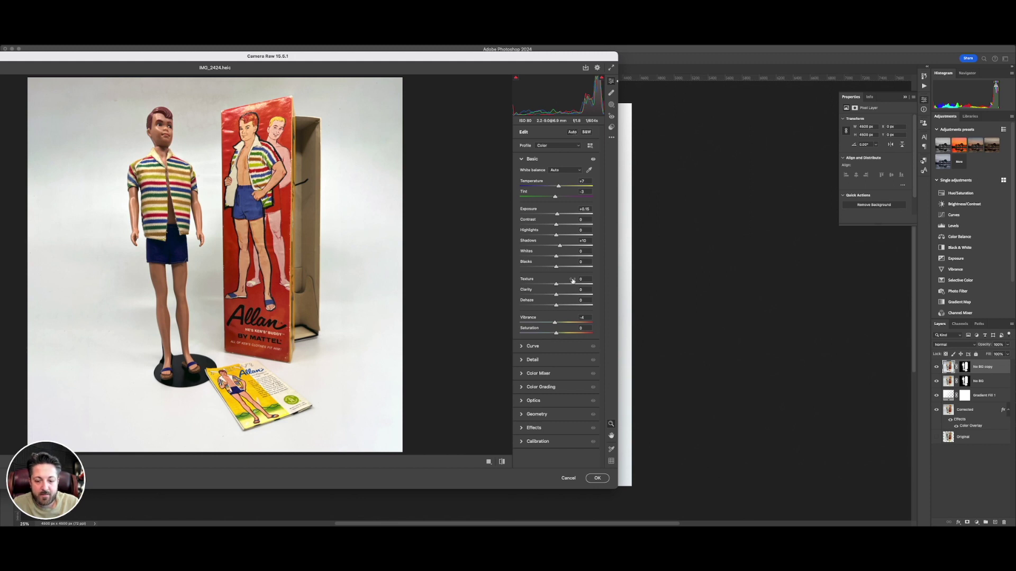
click(598, 479)
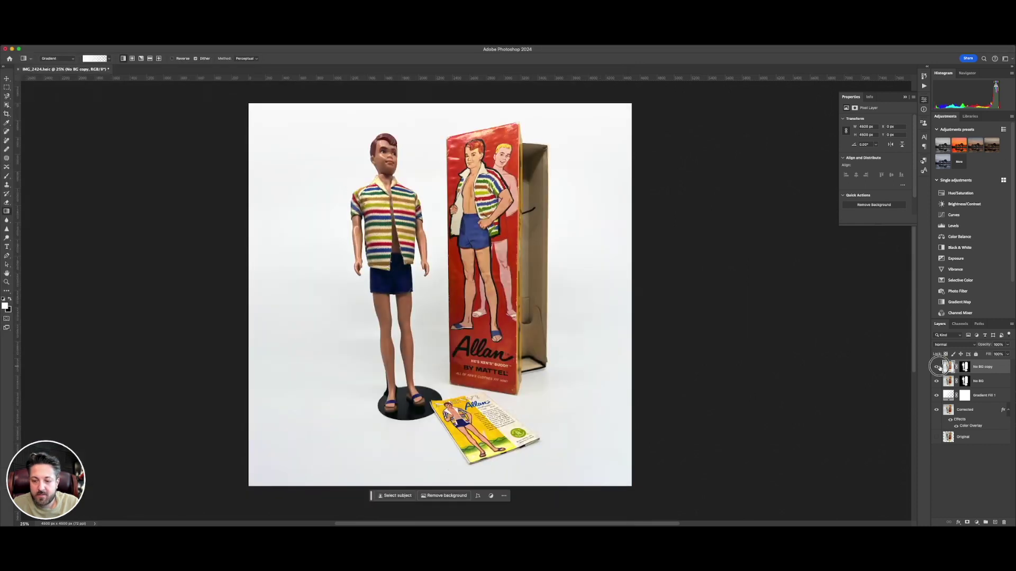
Step: Compare No BG copy on and off, then merge the layers from No BG copy down to Corrected
click(937, 367)
click(937, 367)
click(937, 367)
click(937, 368)
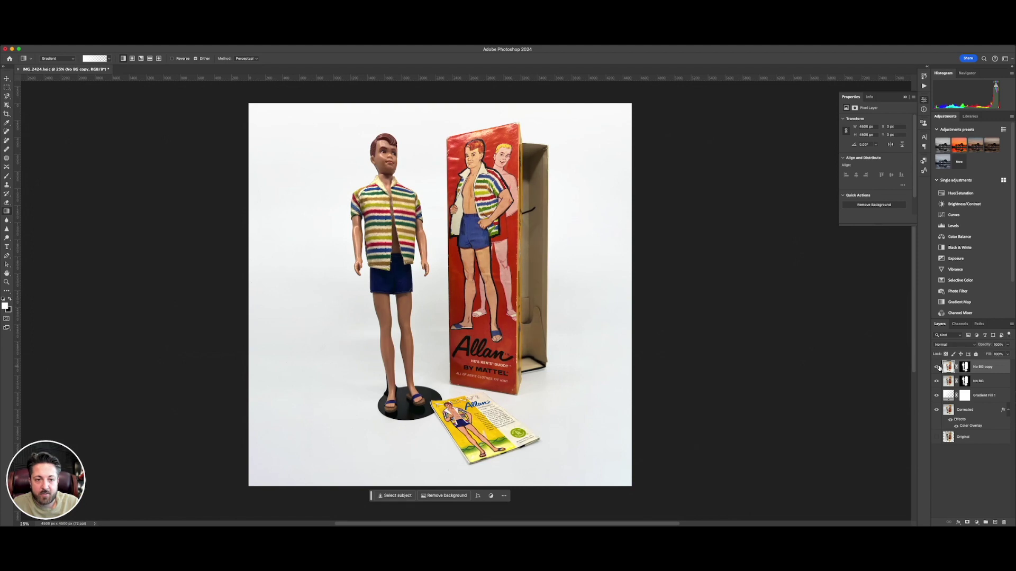
click(937, 367)
click(937, 367)
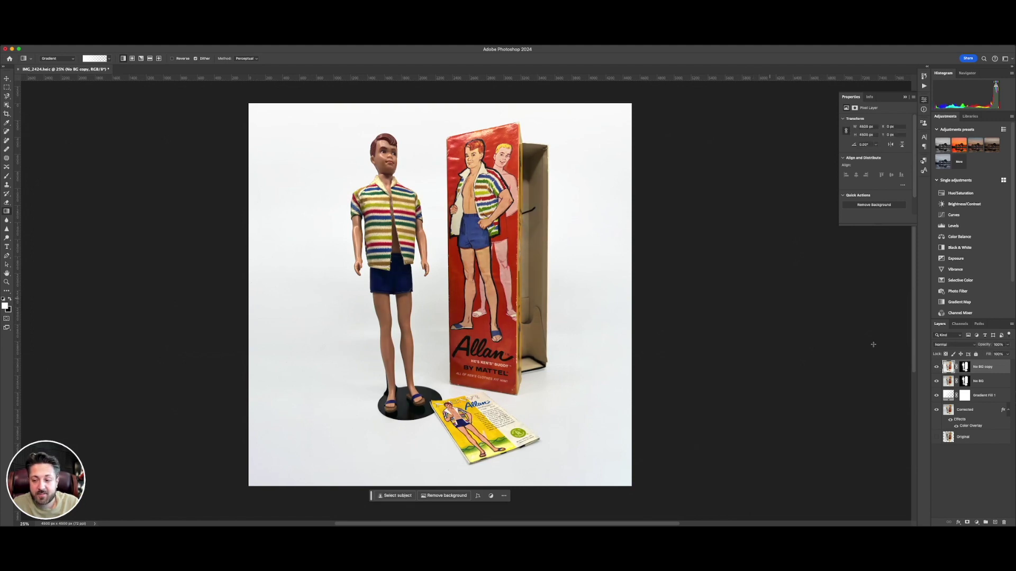
shift+click(977, 411)
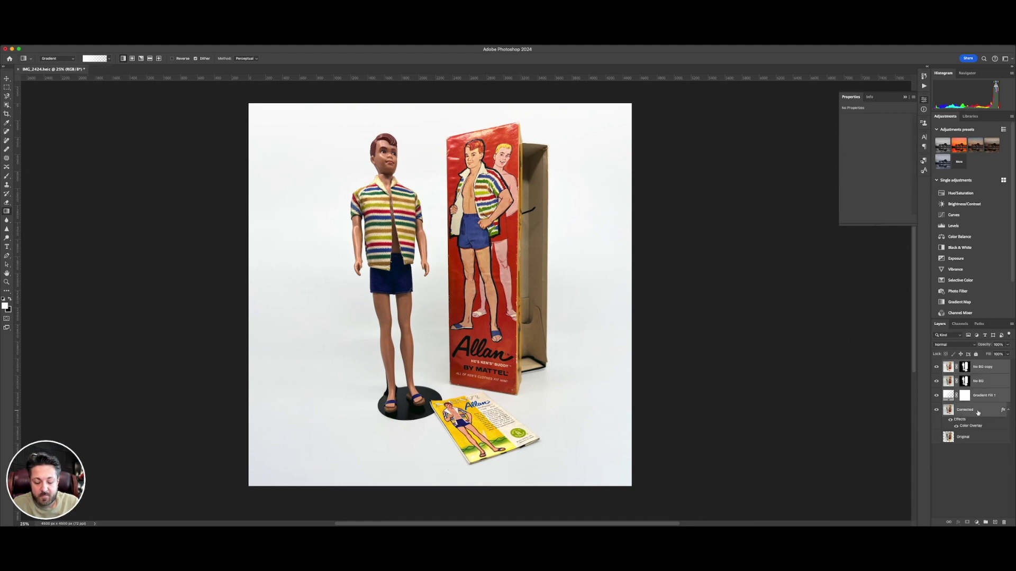
key(super+e)
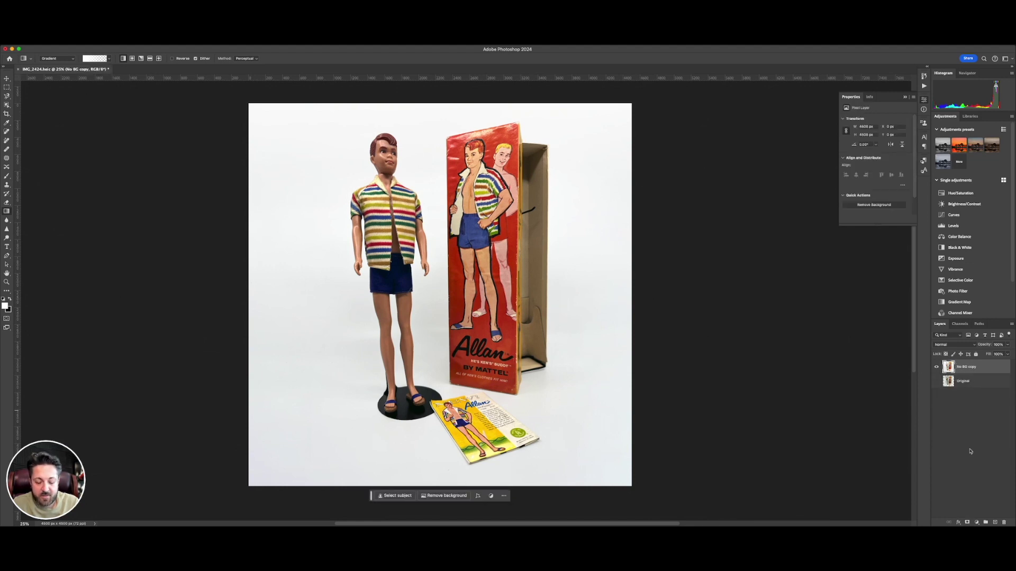
Step: Toggle the merged No BG copy layer repeatedly to compare it with the Original
click(936, 367)
click(936, 367)
click(936, 366)
click(935, 367)
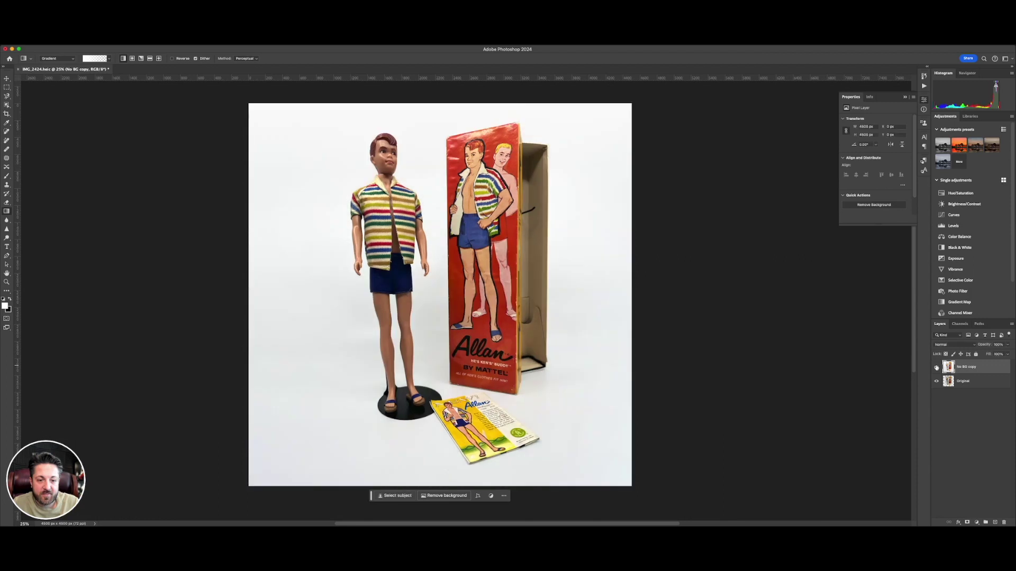
click(936, 366)
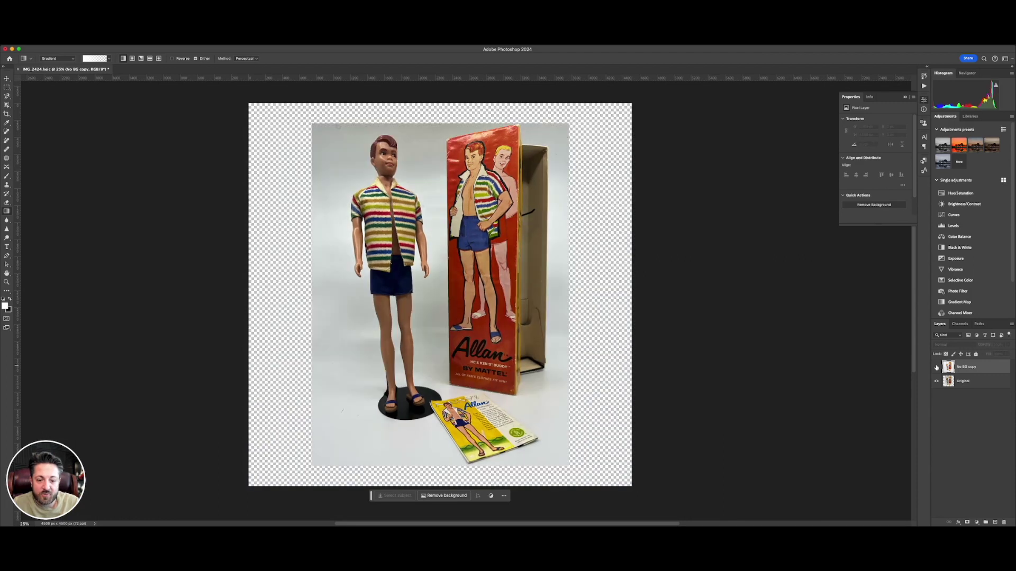
click(935, 367)
click(936, 366)
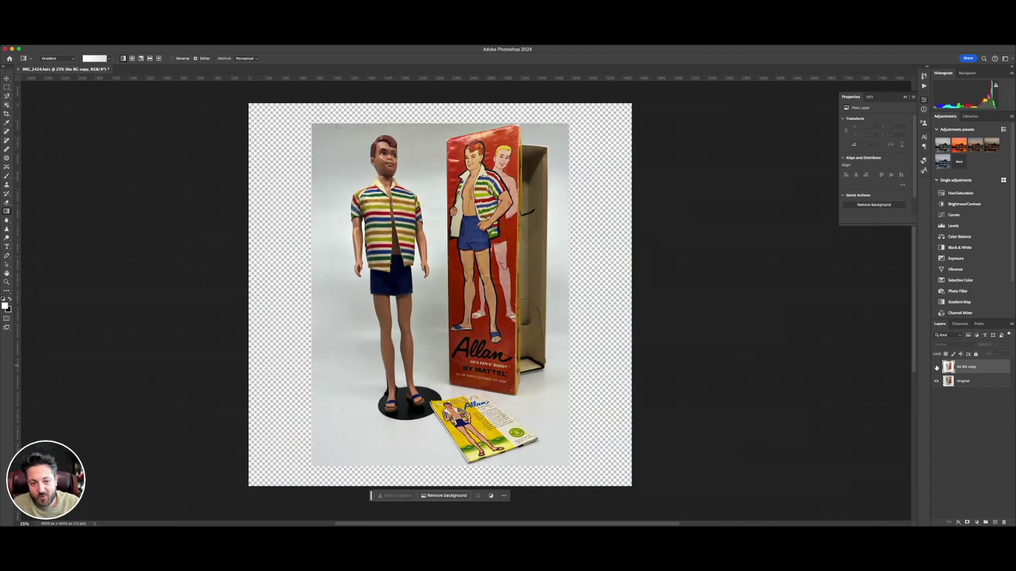
click(936, 367)
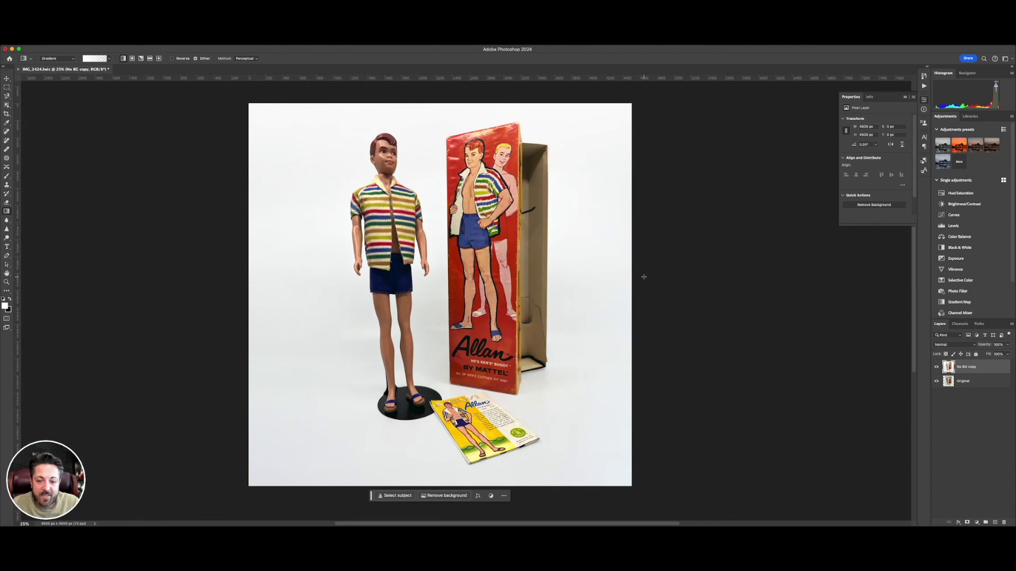
scroll(566, 276, down, 2)
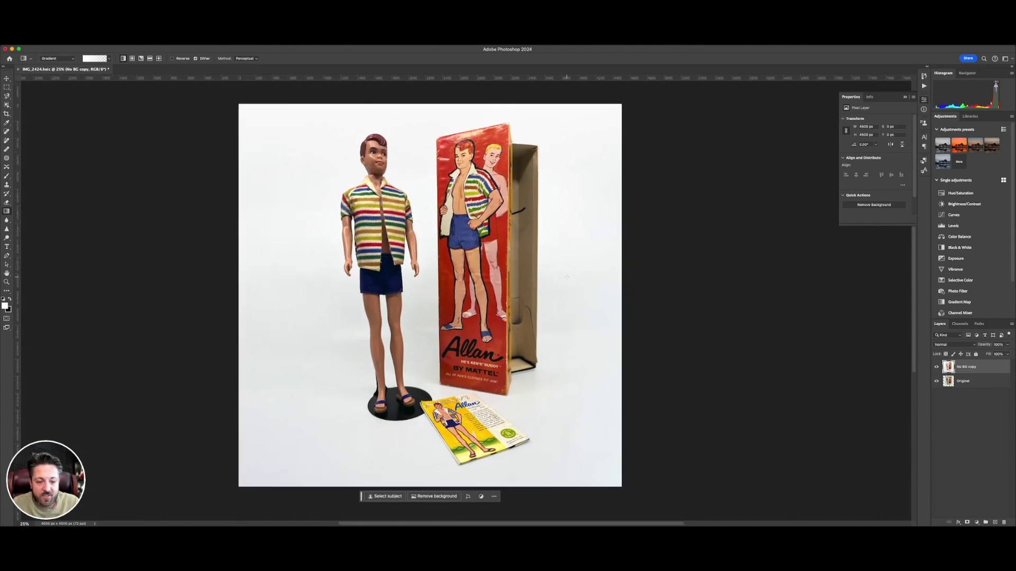
scroll(565, 276, up, 2)
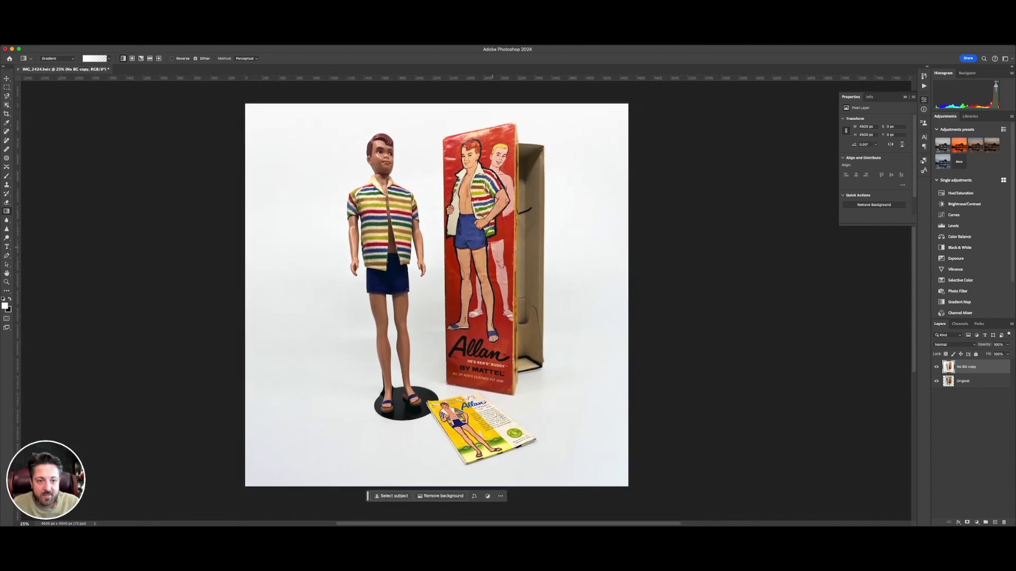
click(90, 45)
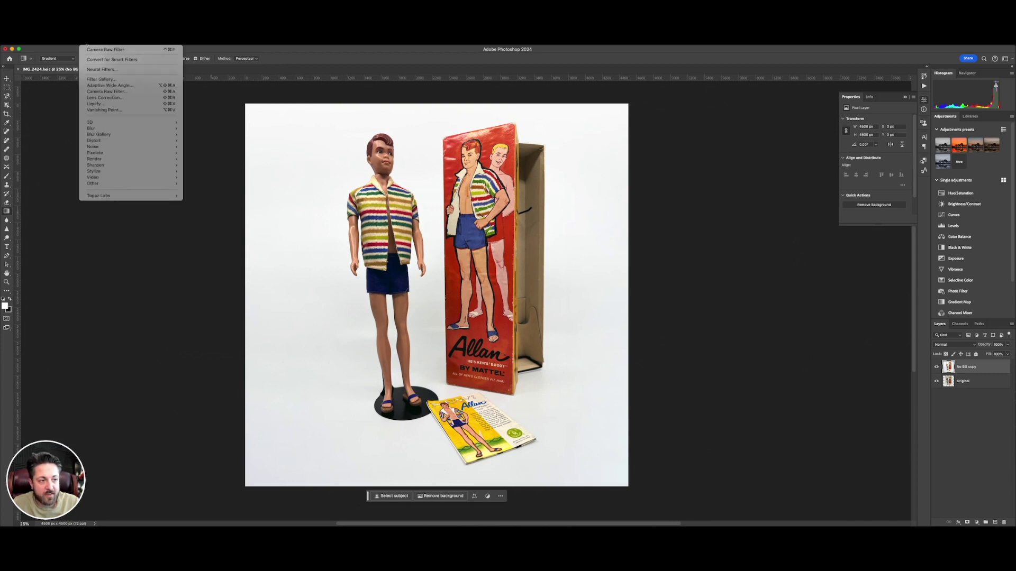
Step: Duplicate the No BG copy layer as No BG copy 2
mouse_move(158, 165)
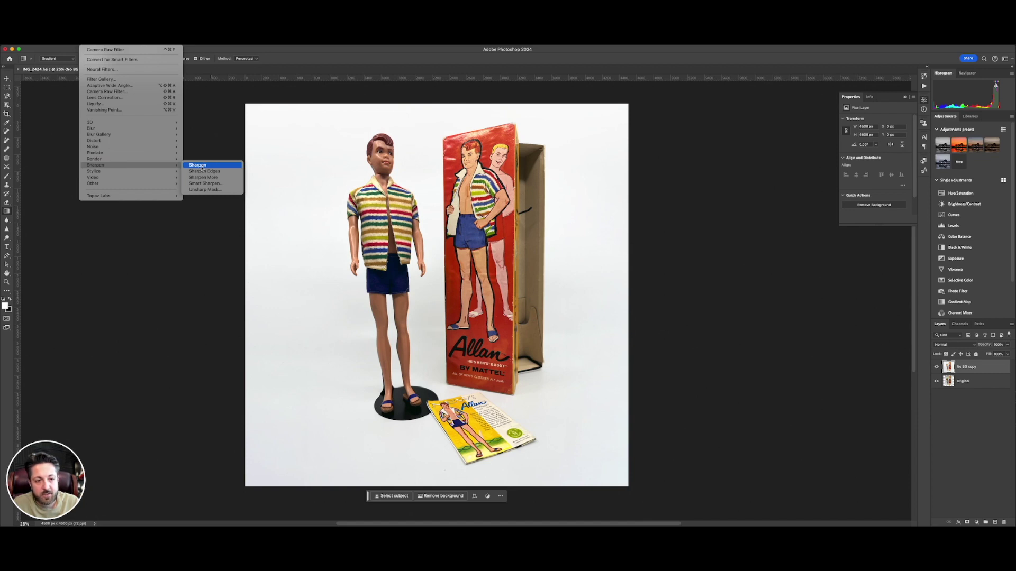
mouse_move(36, 45)
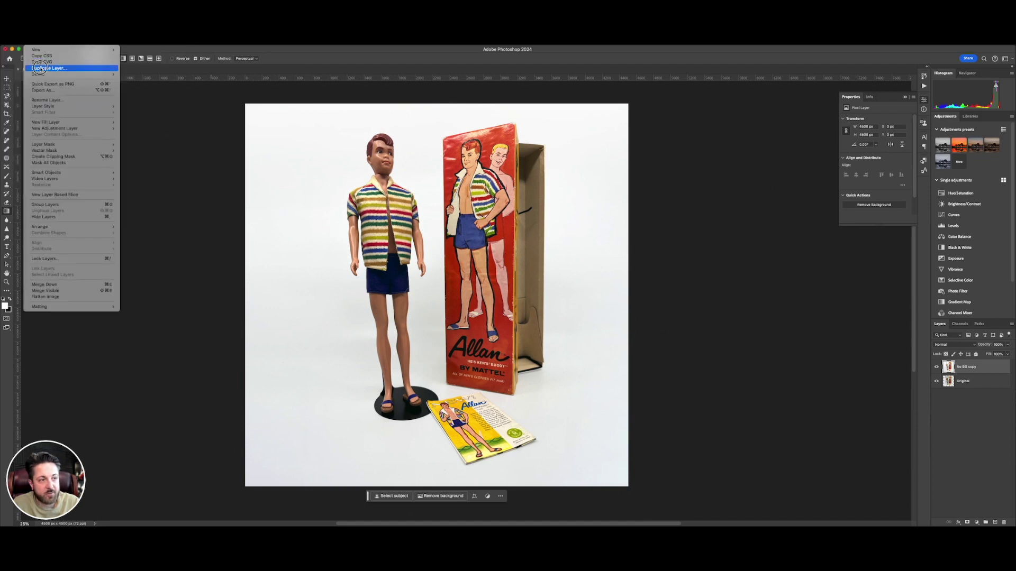
click(39, 68)
key(Return)
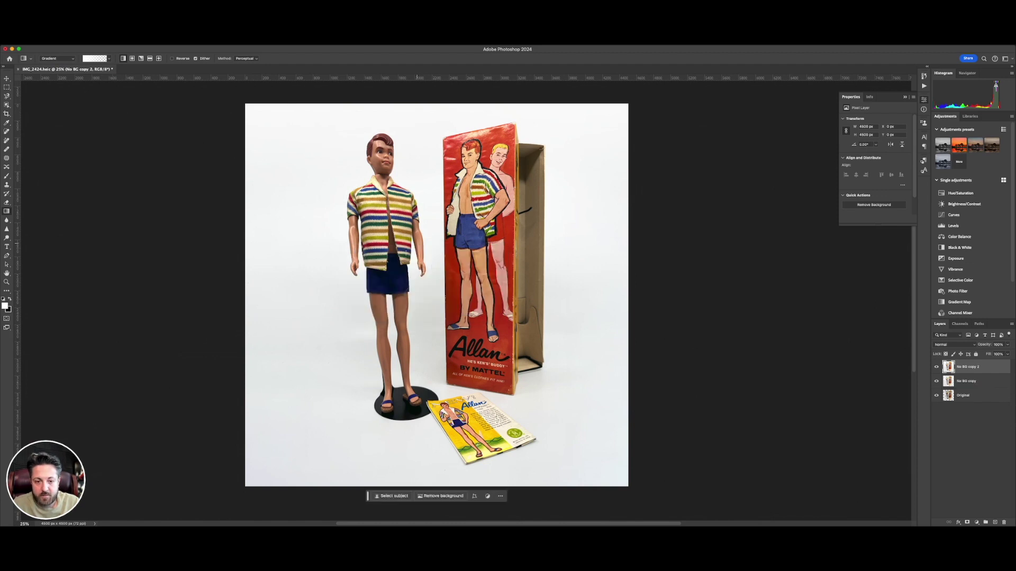
scroll(403, 259, up, 4)
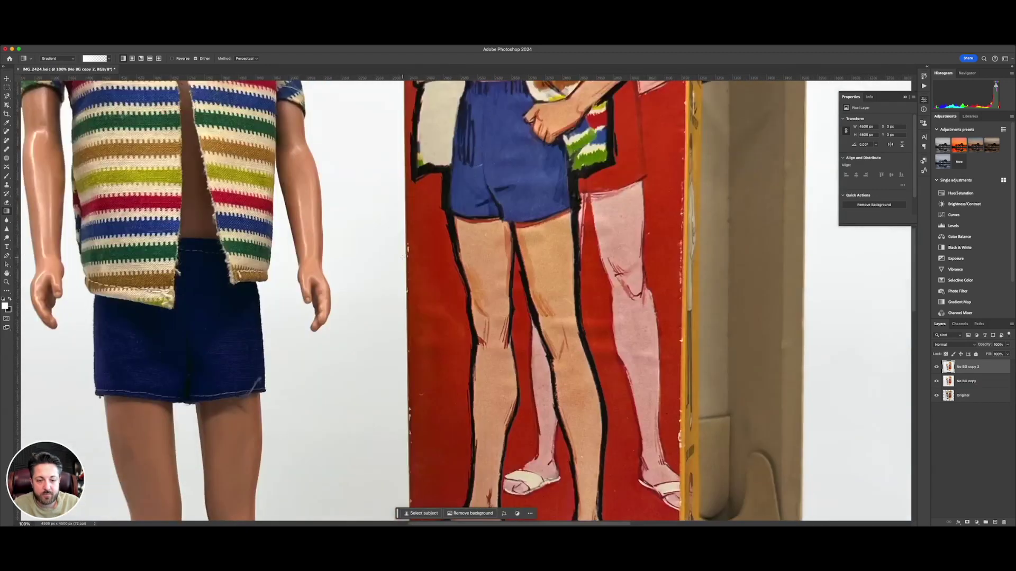
scroll(402, 257, up, 5)
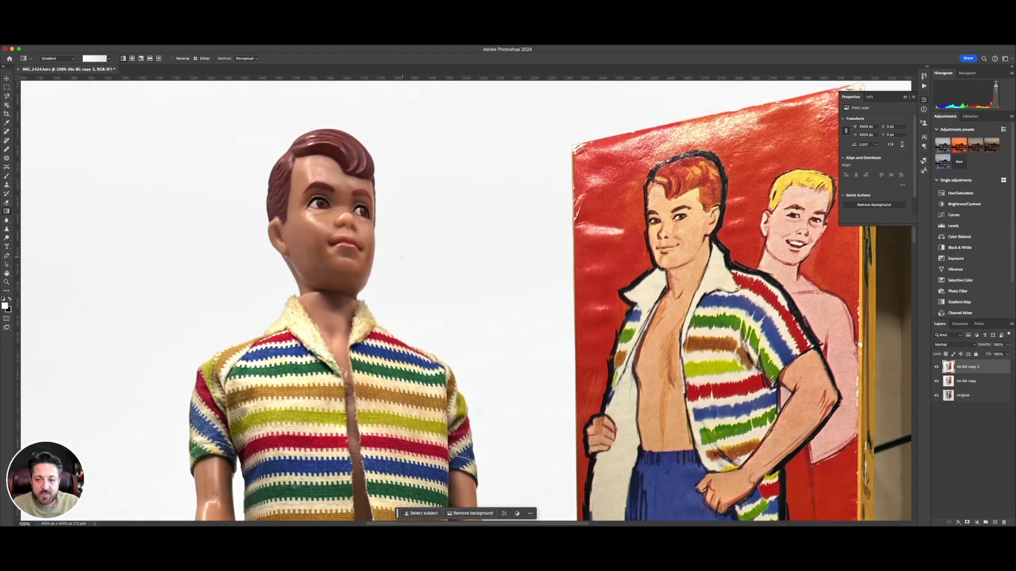
scroll(402, 257, down, 1)
scroll(402, 257, left, 1)
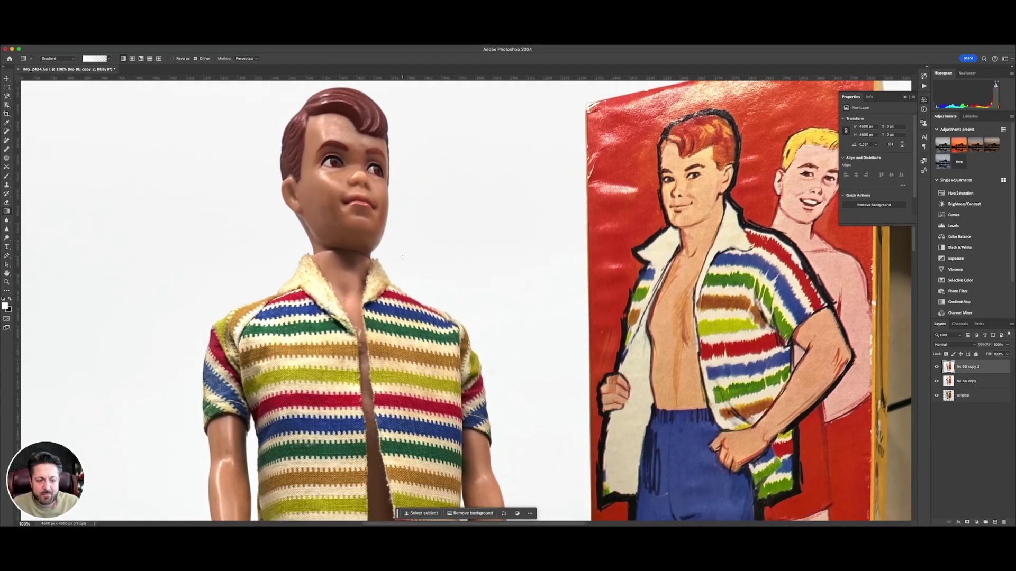
Step: Apply Sharpen to the duplicate, compare it on and off, and delete it
click(91, 40)
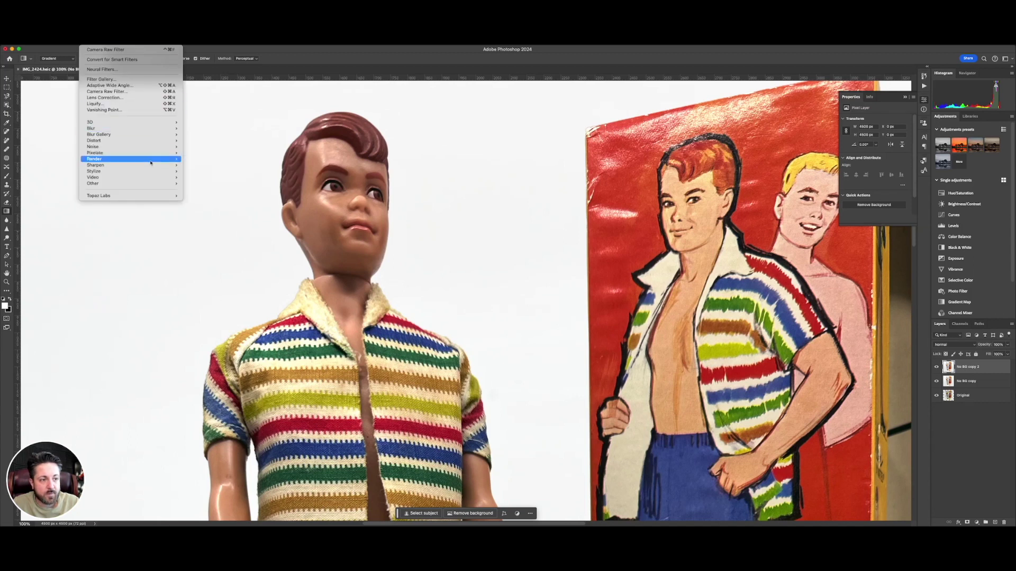
mouse_move(153, 165)
click(199, 166)
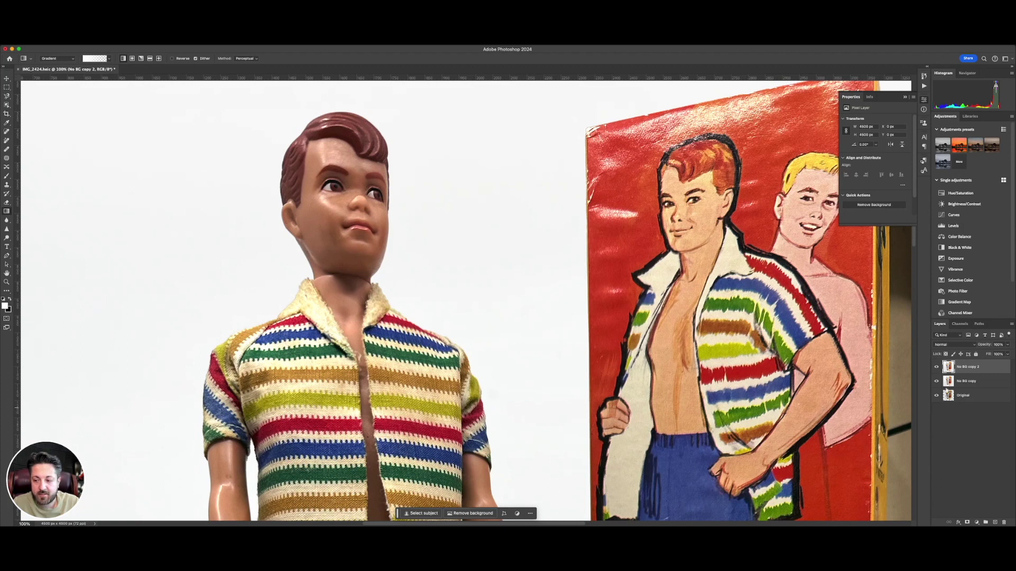
click(936, 367)
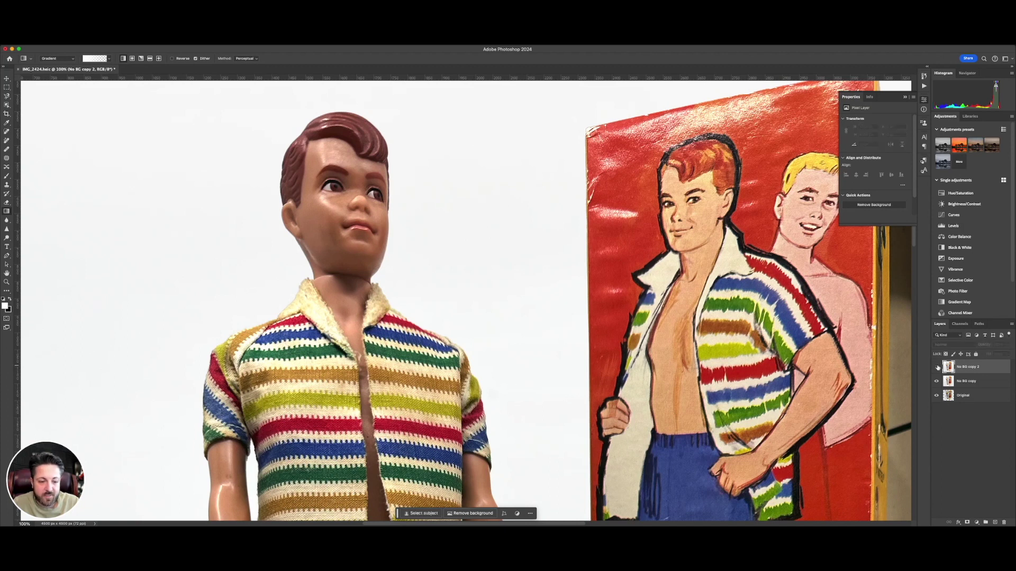
click(937, 367)
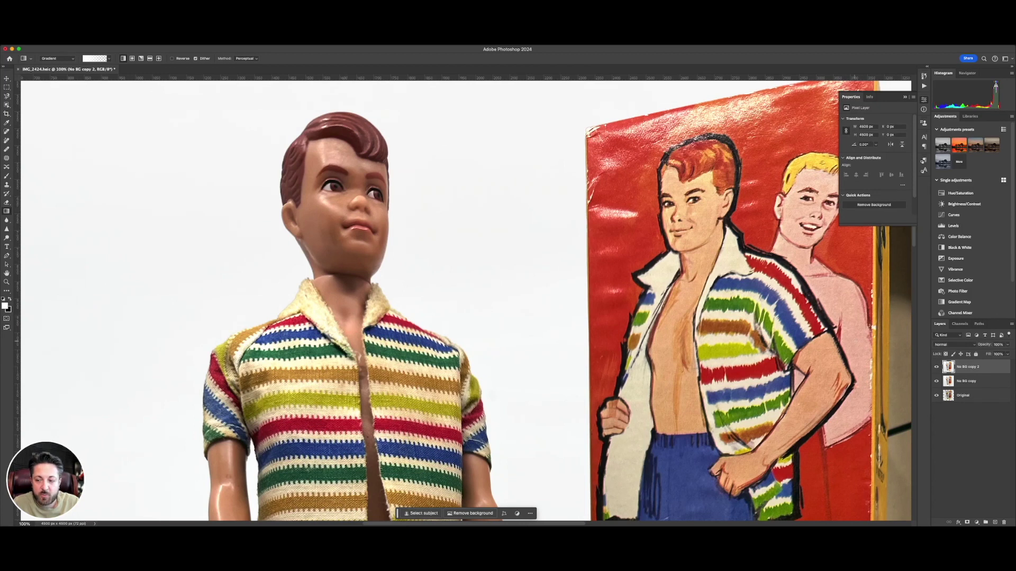
click(1005, 523)
Step: Confirm deleting the test layer, duplicate No BG copy again, and apply Sharpen More
key(Return)
click(34, 45)
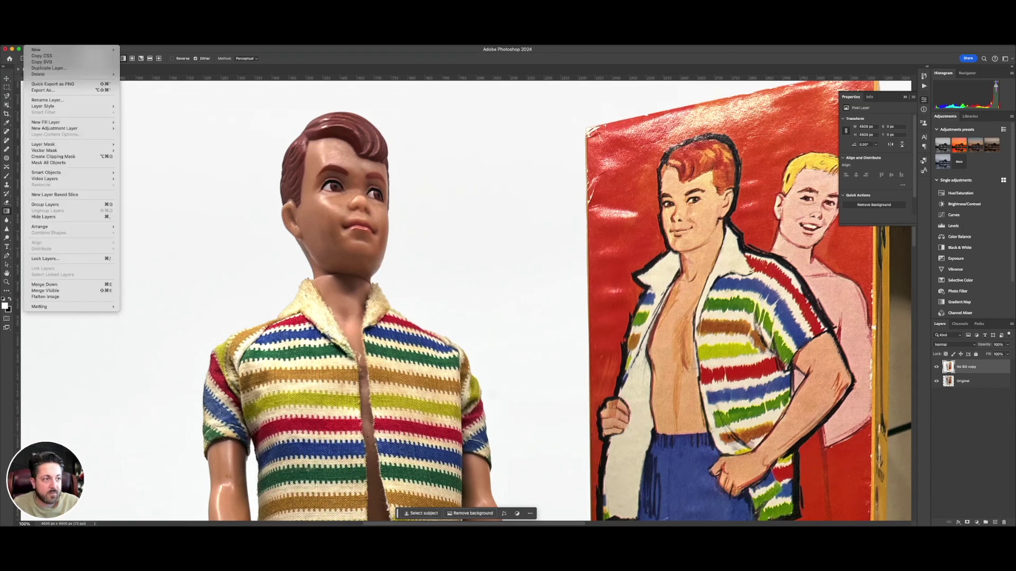
click(49, 68)
key(Return)
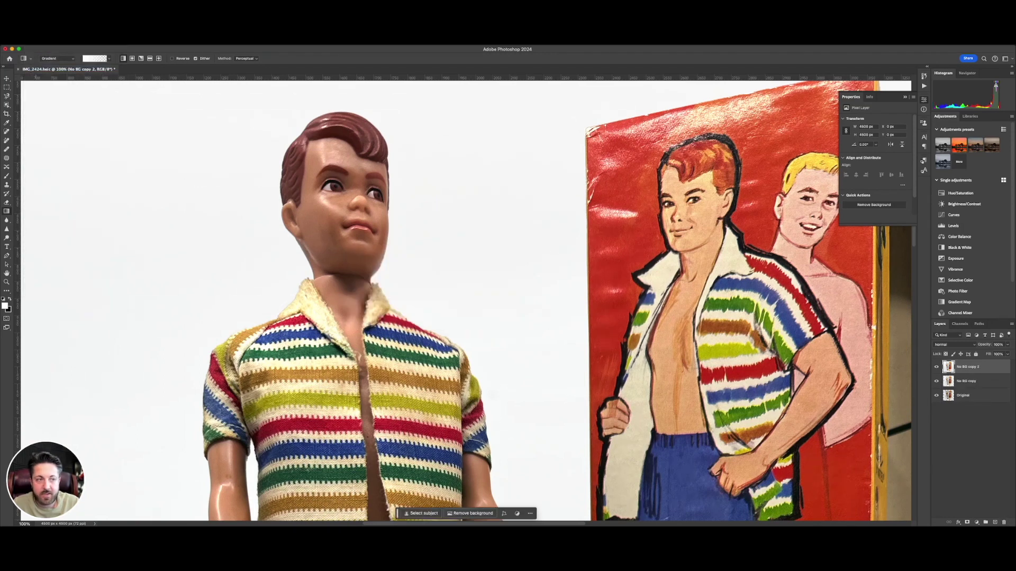
click(87, 44)
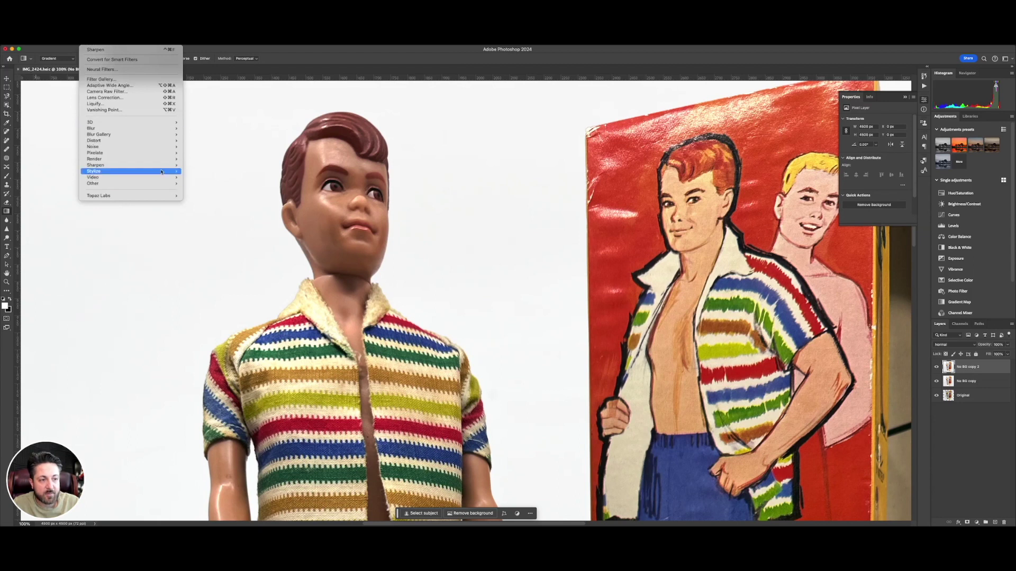
mouse_move(169, 165)
click(204, 177)
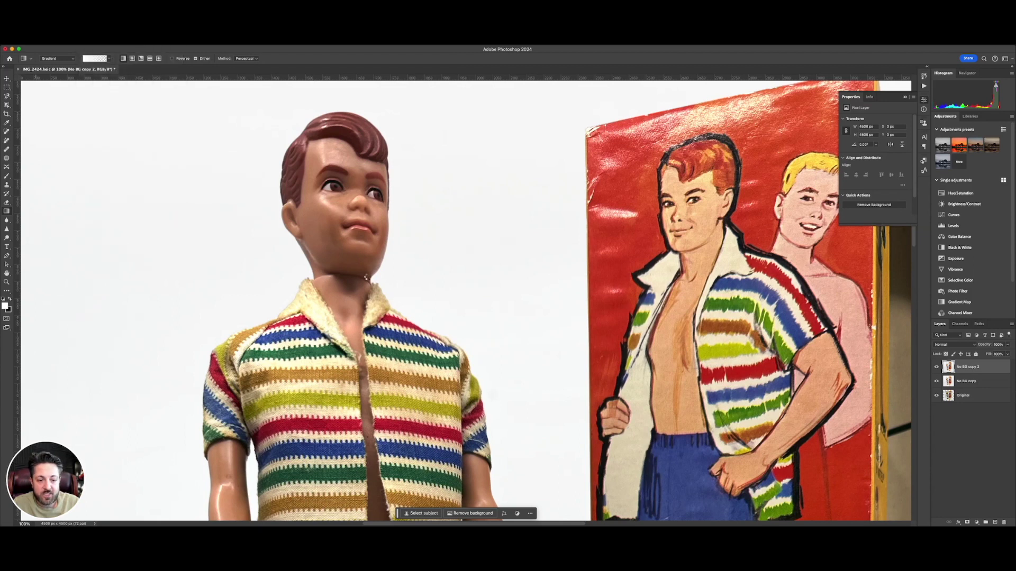
Step: Toggle the Sharpen More copy to compare it, then delete the over-sharpened layer
click(937, 367)
click(937, 368)
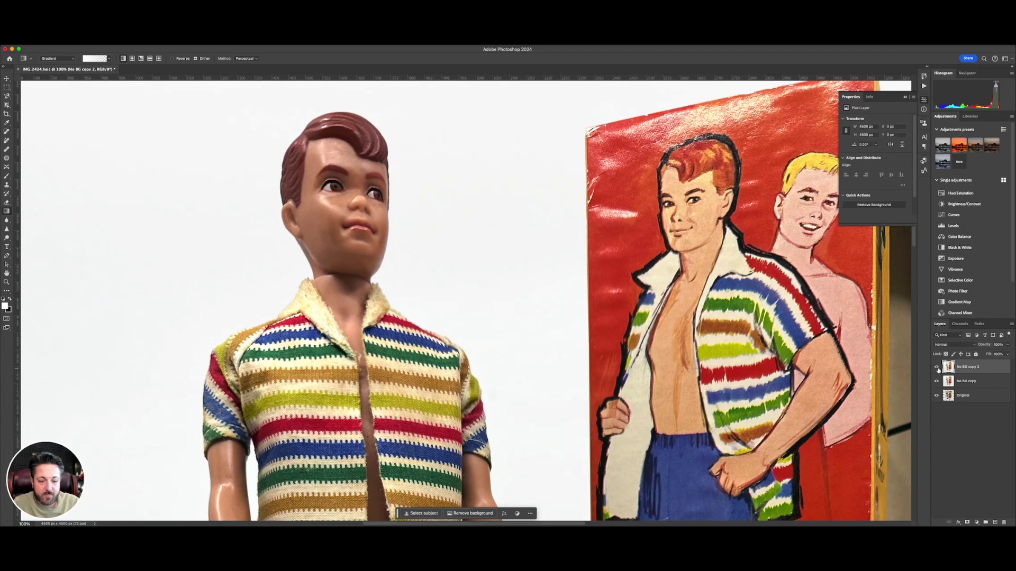
click(936, 368)
click(936, 367)
click(937, 369)
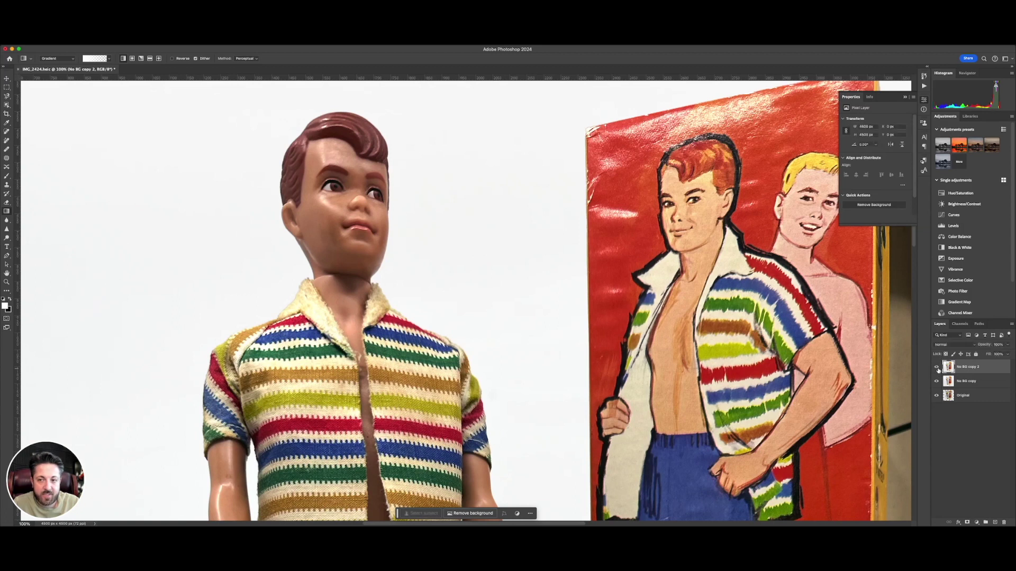
click(937, 368)
click(937, 369)
click(938, 368)
click(937, 369)
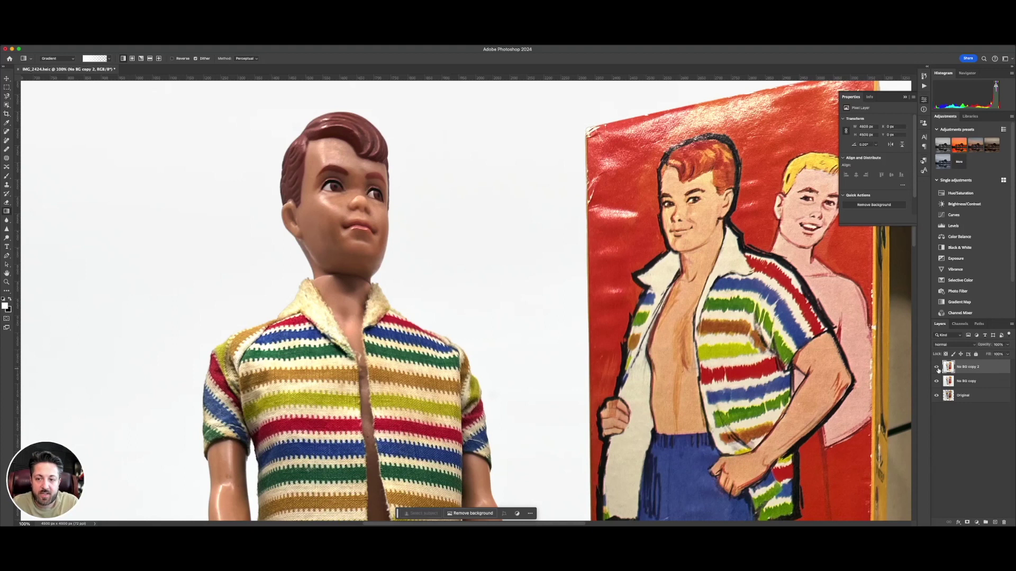
click(937, 369)
click(937, 368)
click(937, 369)
click(938, 369)
scroll(710, 243, right, 2)
scroll(711, 243, right, 2)
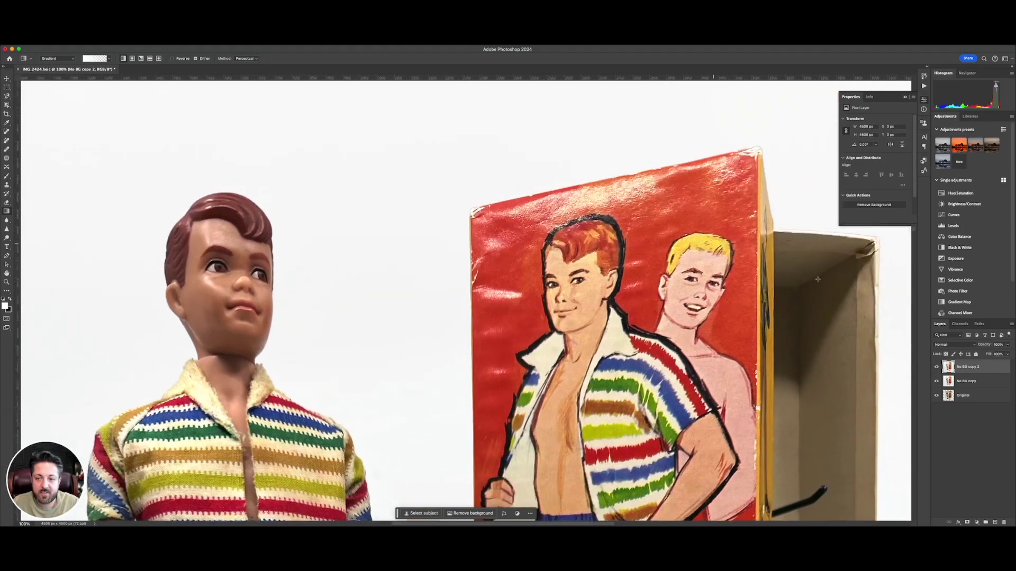
click(938, 369)
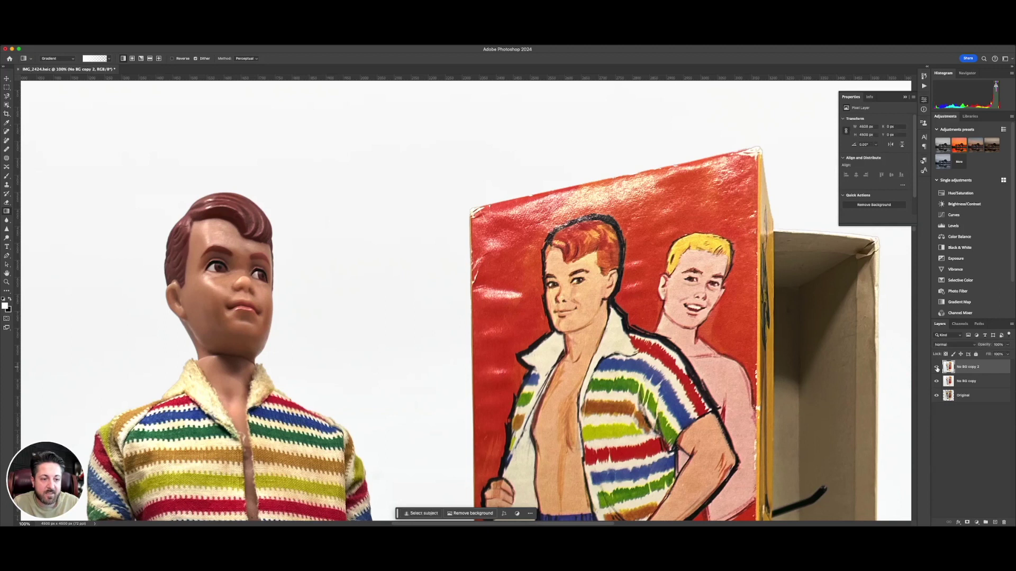
scroll(466, 301, down, 5)
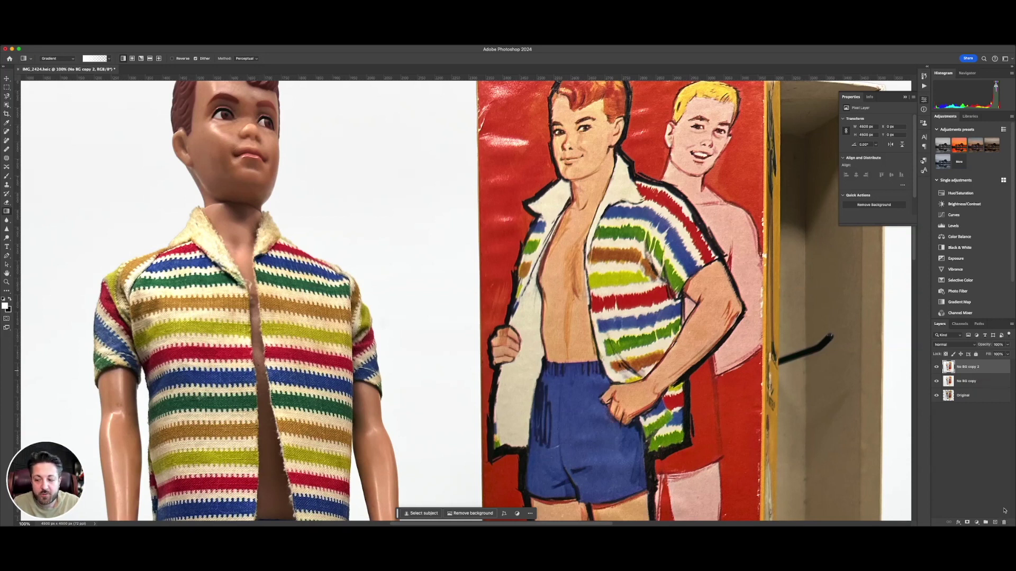
click(1003, 522)
Step: Confirm the test layer deletion and apply Sharpen directly to No BG copy
key(Return)
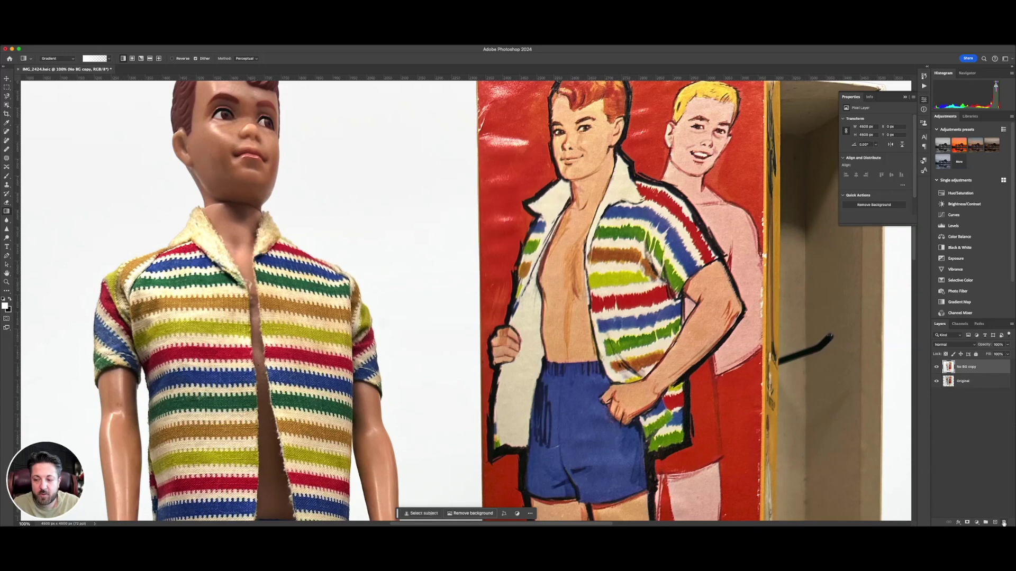
click(91, 38)
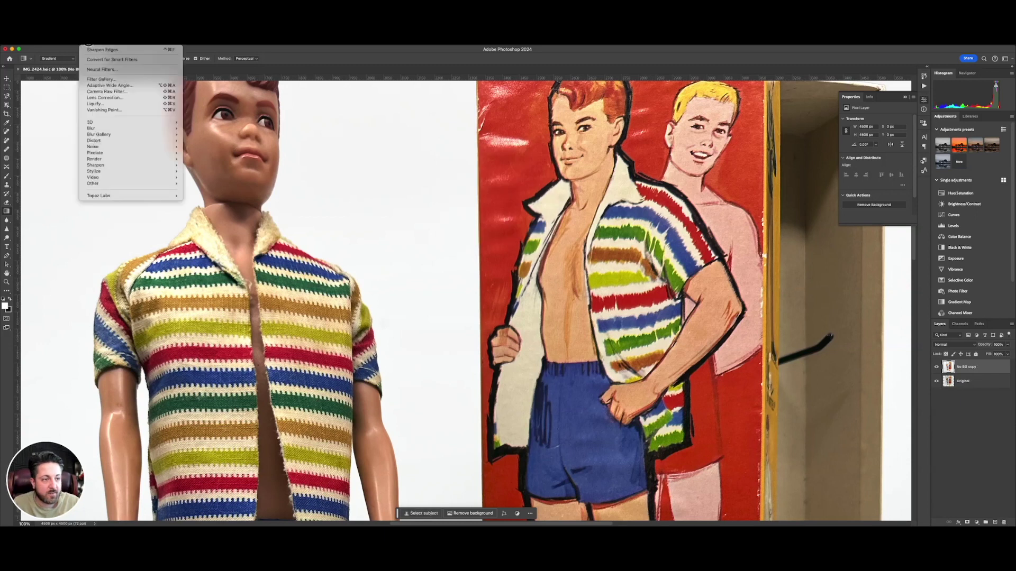
mouse_move(116, 165)
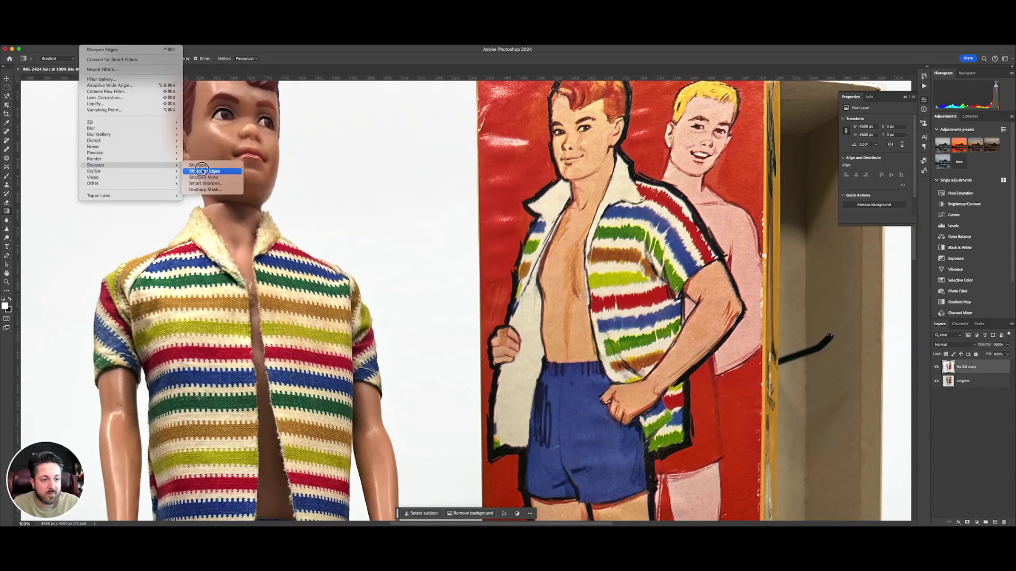
click(201, 167)
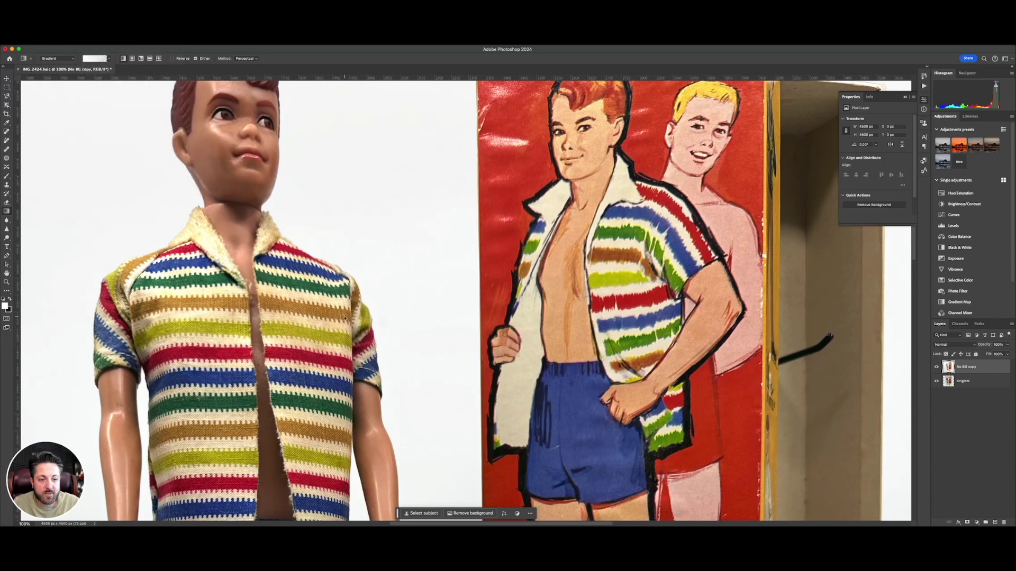
scroll(466, 301, up, 2)
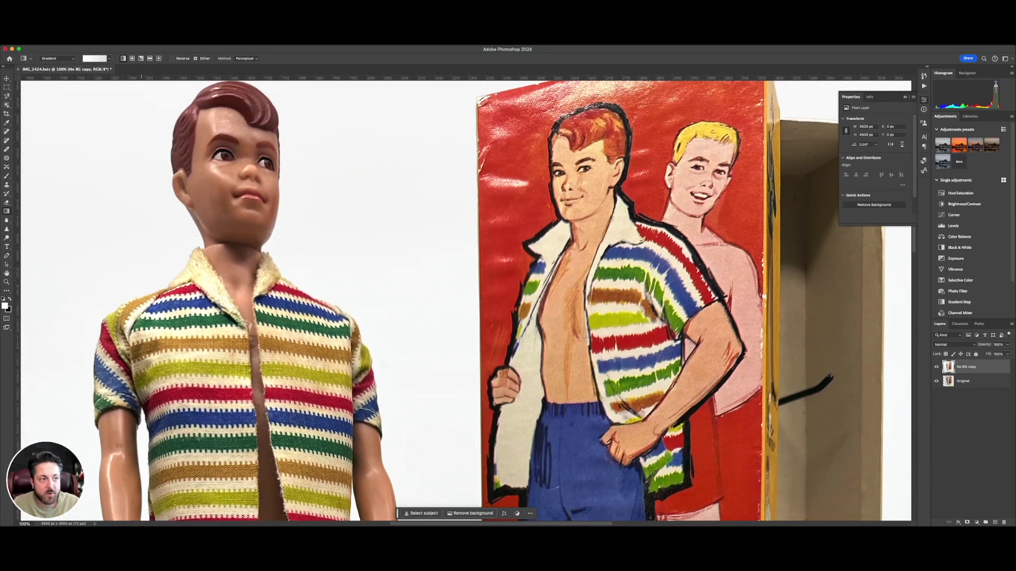
Step: Apply Reduce Noise (80% Preserve Details, 45% Color Noise, 25% Sharpen Details), previewed on the doll's face
click(92, 45)
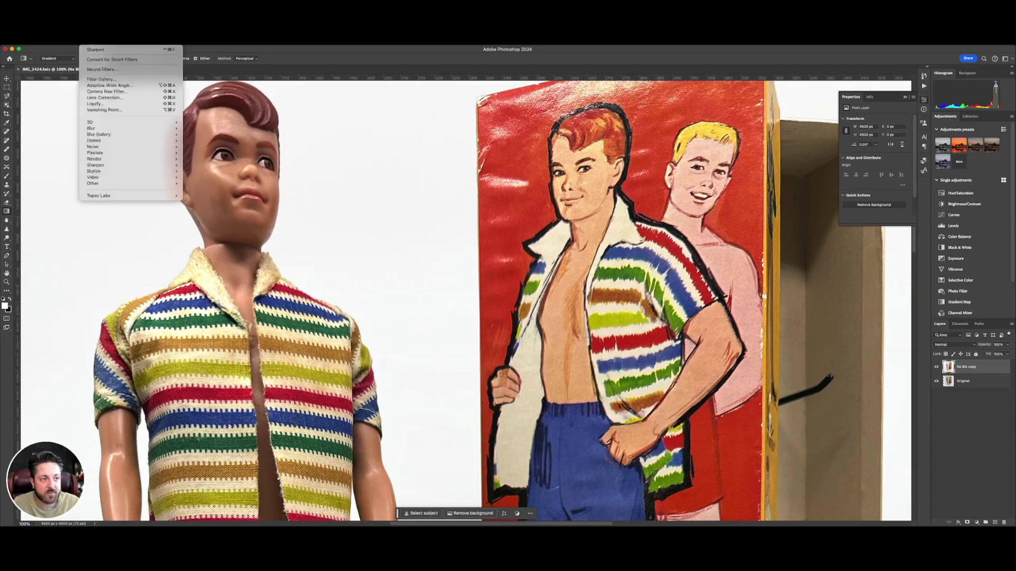
mouse_move(133, 153)
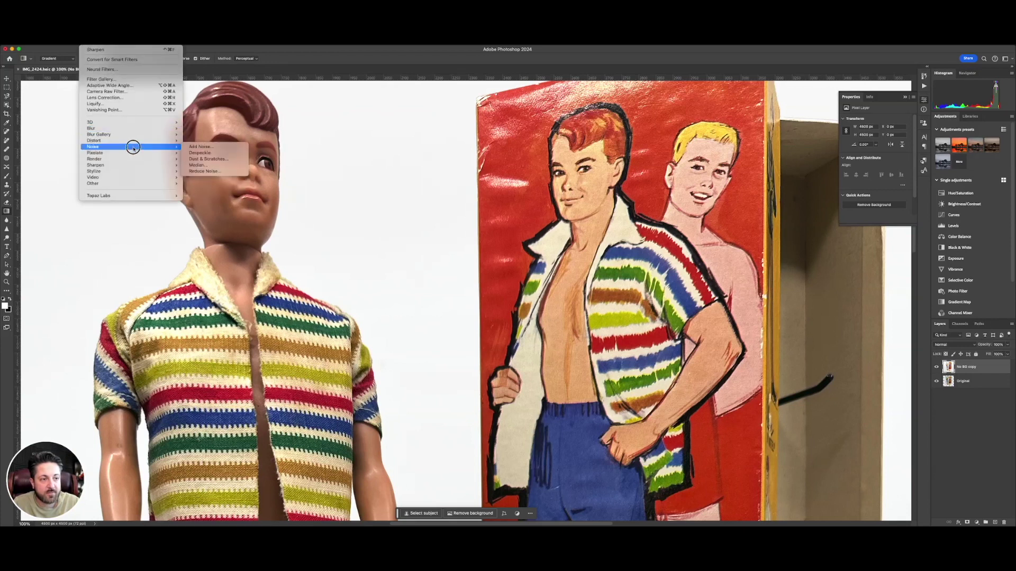
click(212, 159)
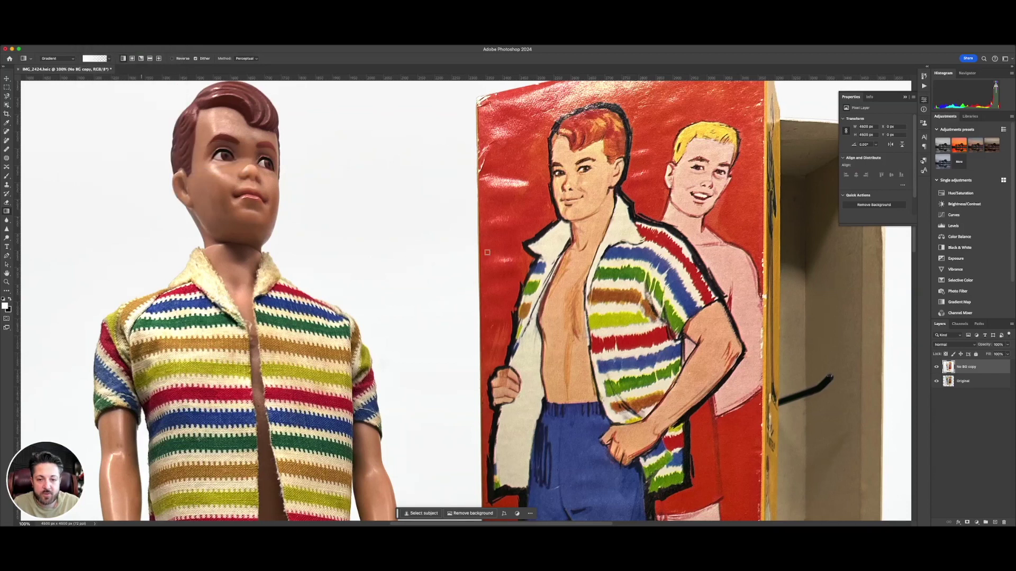
drag(502, 211, 543, 241)
click(212, 192)
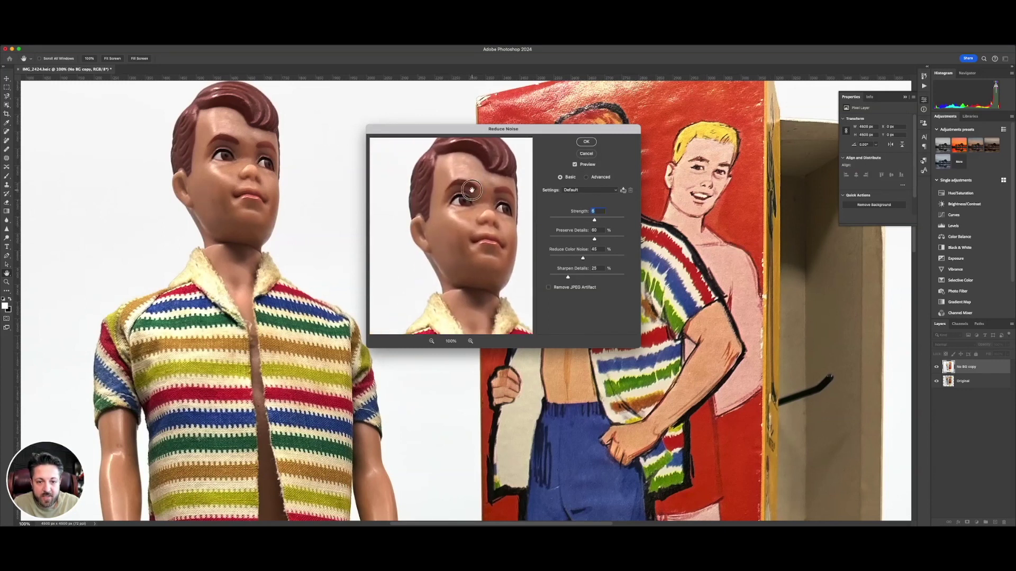
mouse_move(471, 202)
mouse_down()
mouse_move(465, 225)
mouse_move(462, 206)
mouse_up()
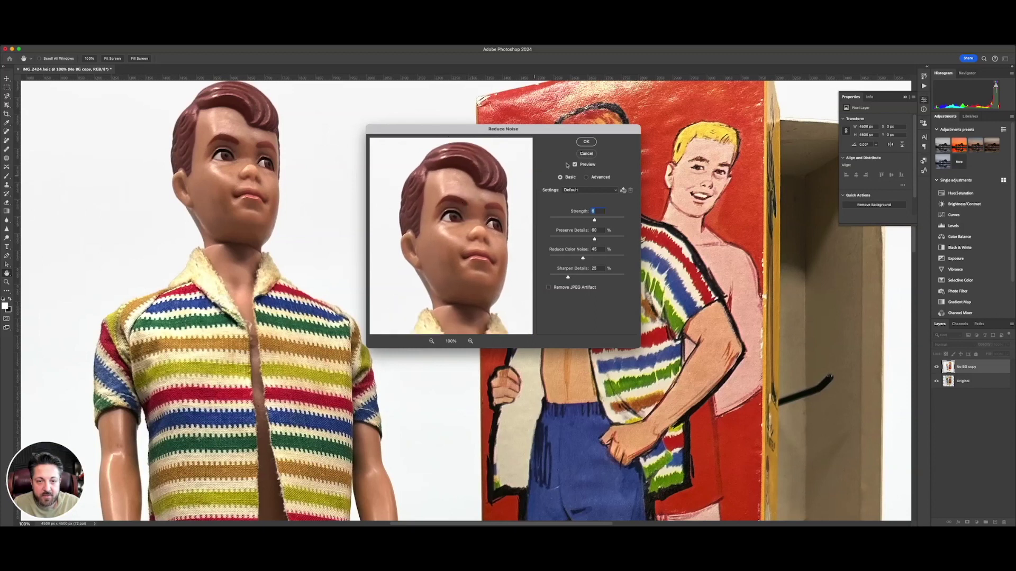
click(590, 142)
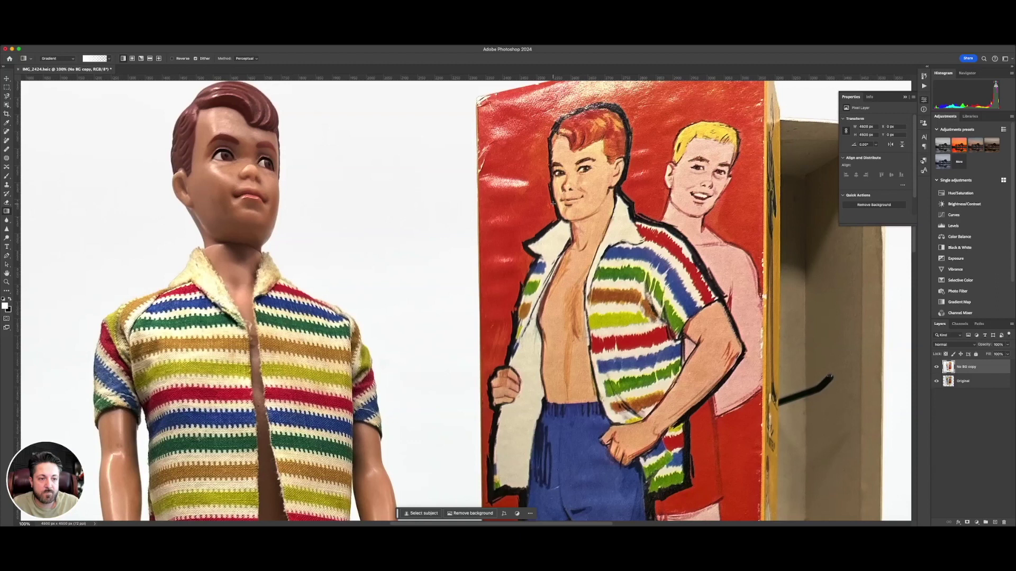
key(super+minus)
key(super+minus)
key(super+minus)
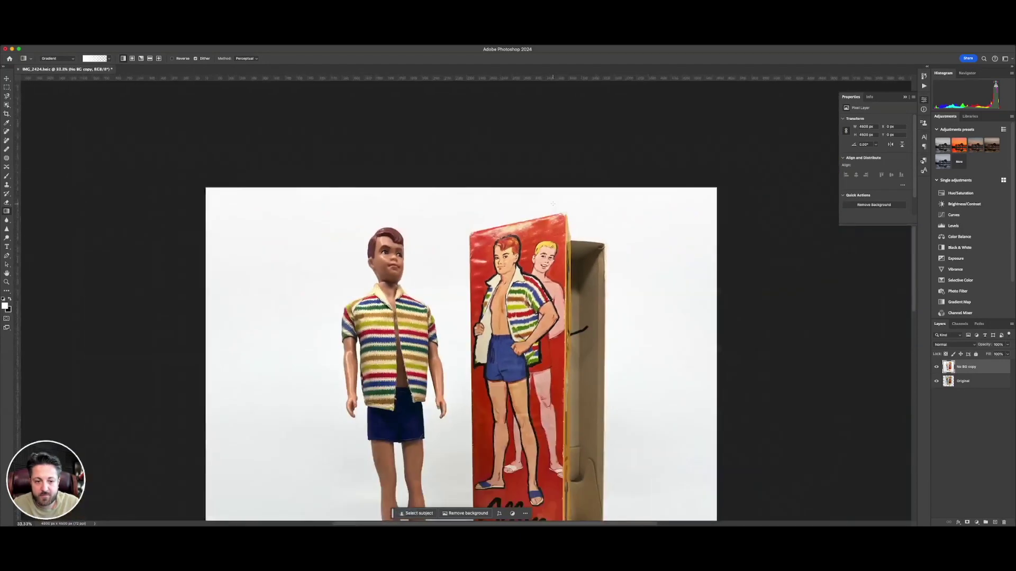
Step: Toggle No BG copy's visibility to compare the noise-reduced version against Original
alt+click(936, 366)
alt+click(936, 366)
alt+click(936, 366)
alt+click(936, 367)
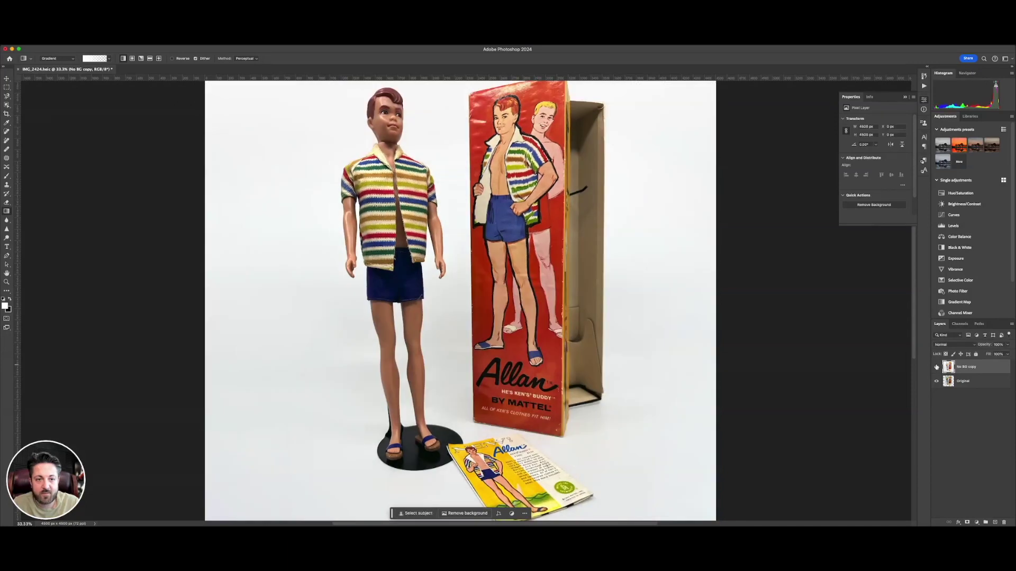
alt+click(936, 367)
alt+click(936, 366)
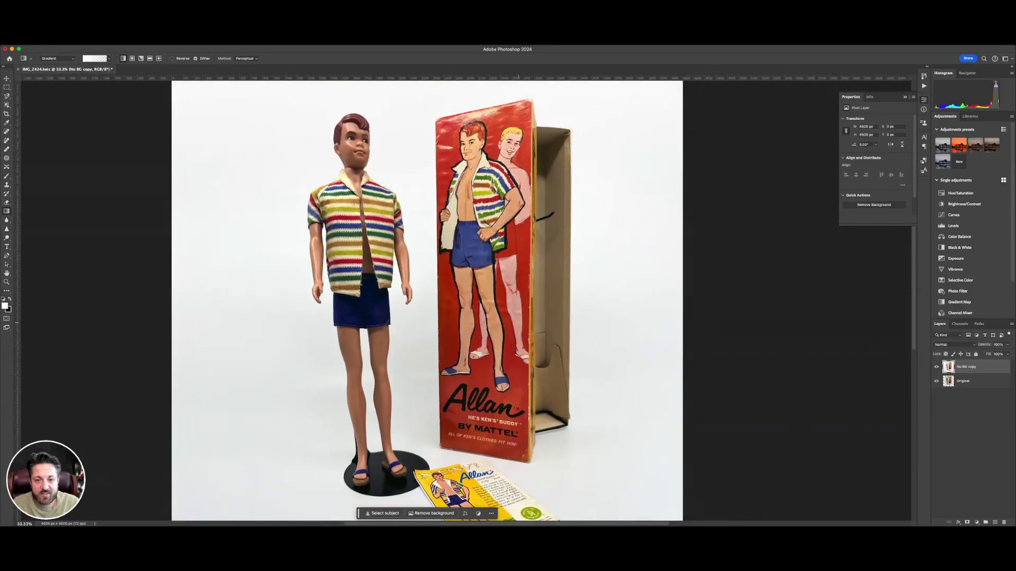
click(90, 45)
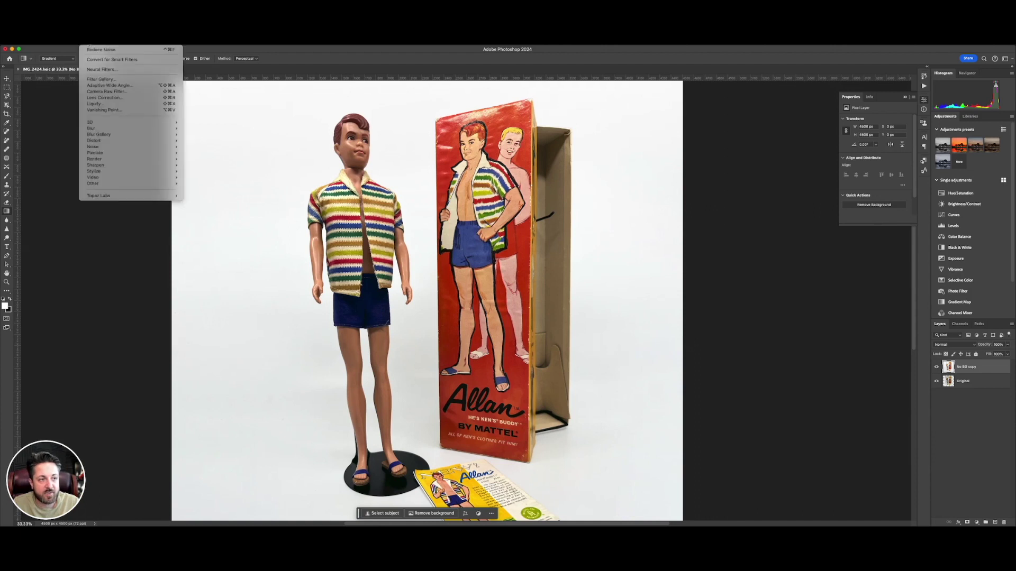
Step: In Neural Filters, try JPEG Artifacts Removal at Medium, switch it off, and select Photo Restoration
click(100, 70)
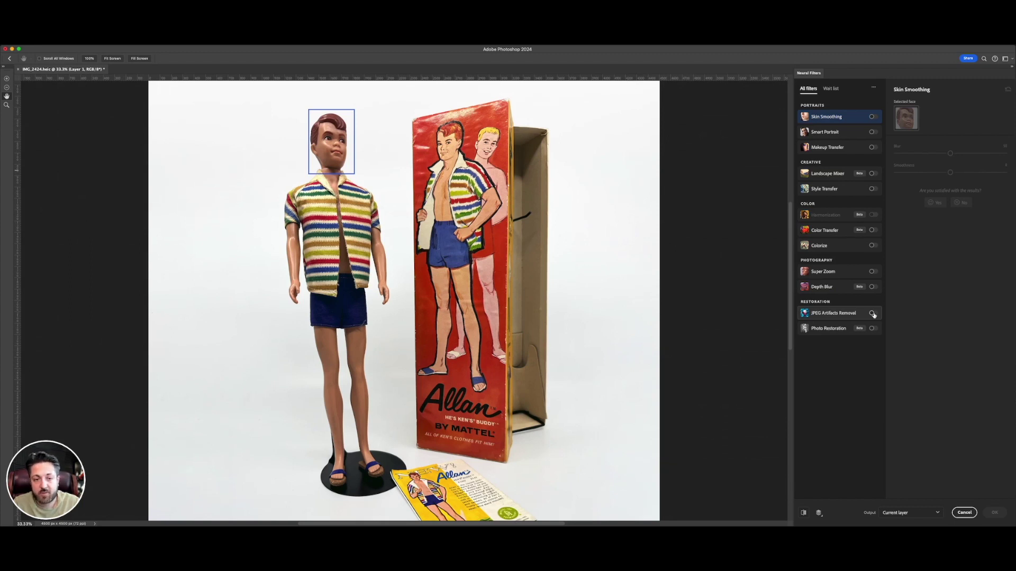
click(873, 313)
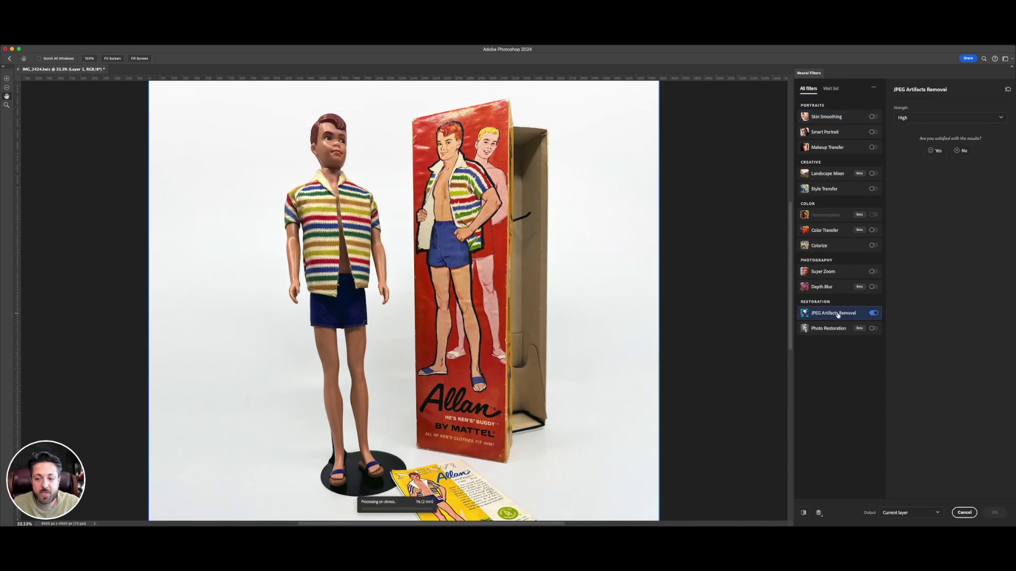
click(934, 120)
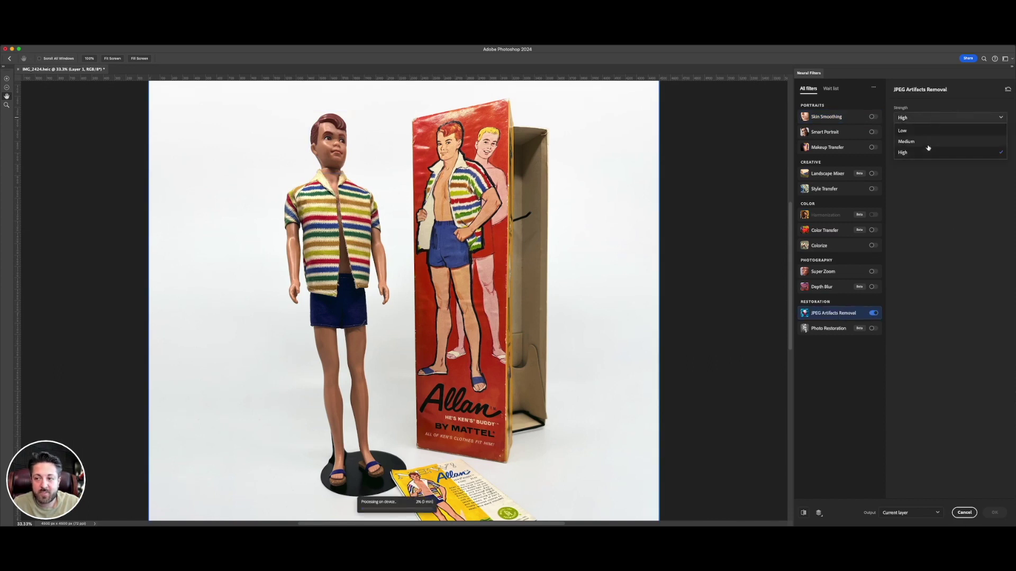
click(924, 138)
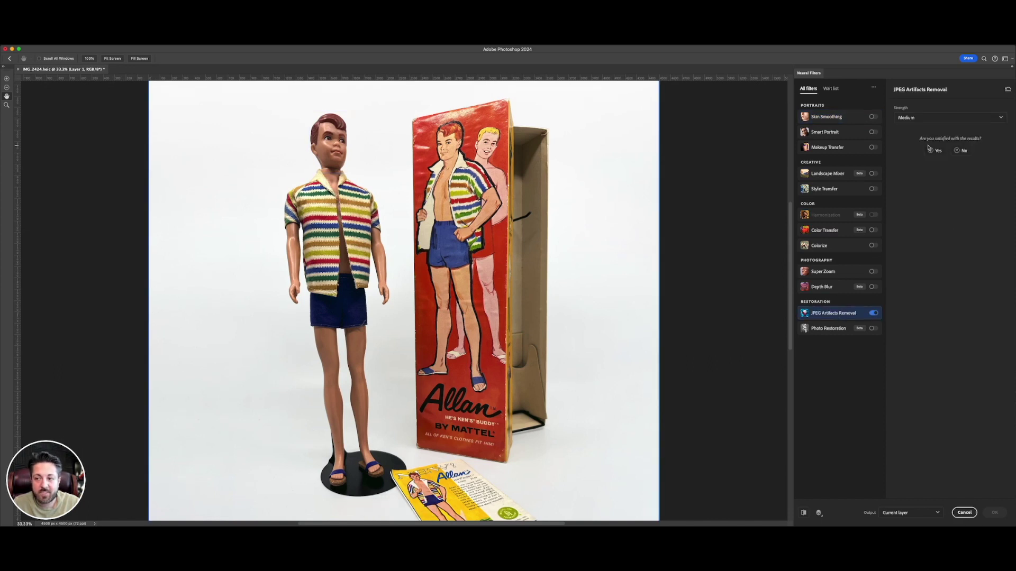
click(873, 314)
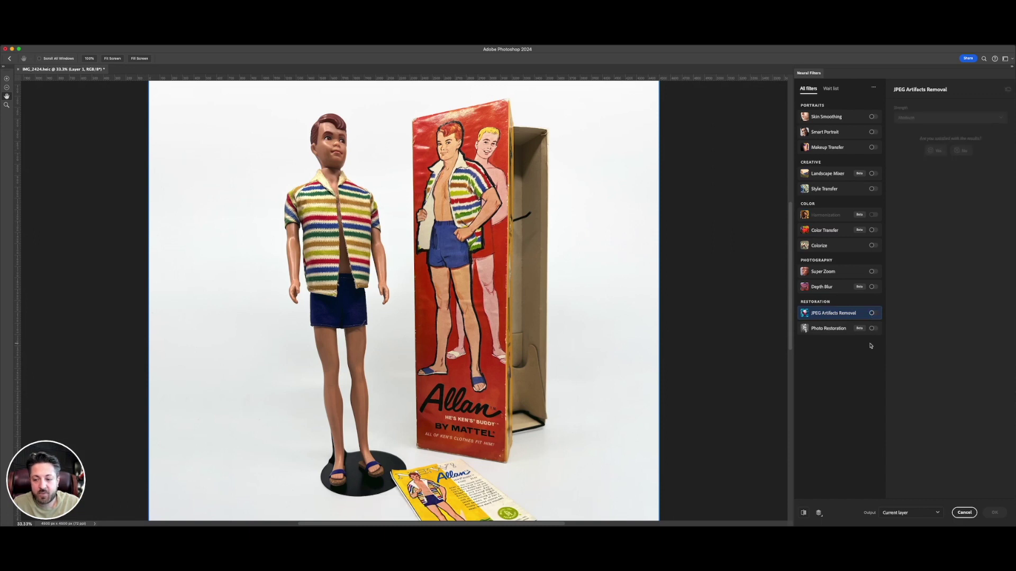
click(839, 328)
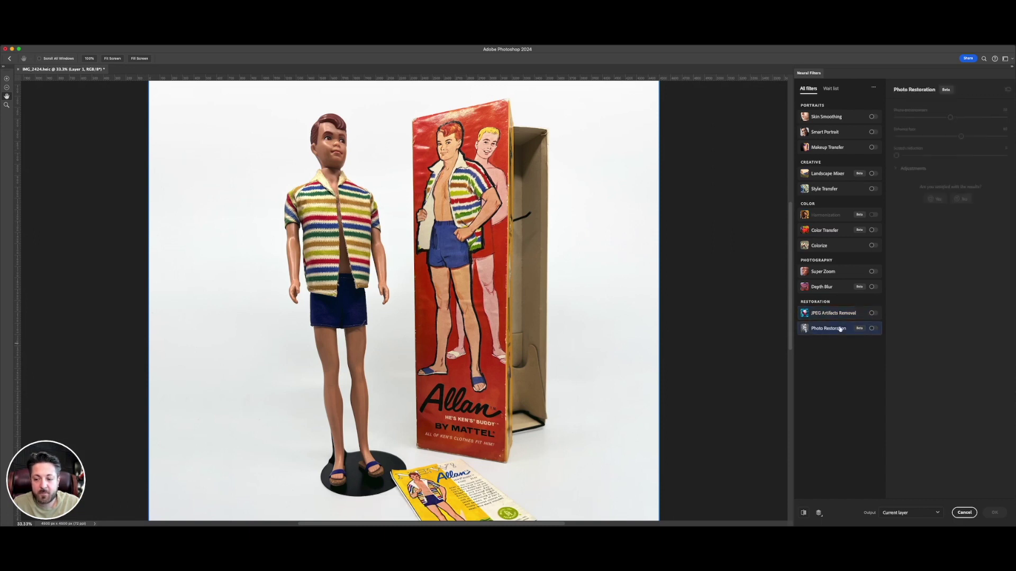
Step: Enable Photo Restoration with Photo enhancement 41 and Scratch reduction 5
click(872, 329)
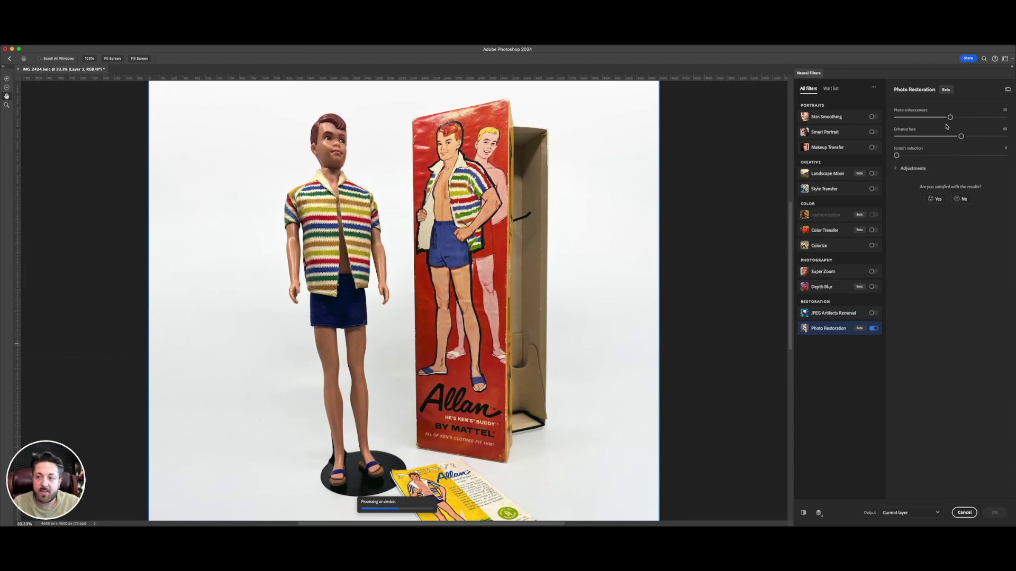
drag(950, 119, 939, 119)
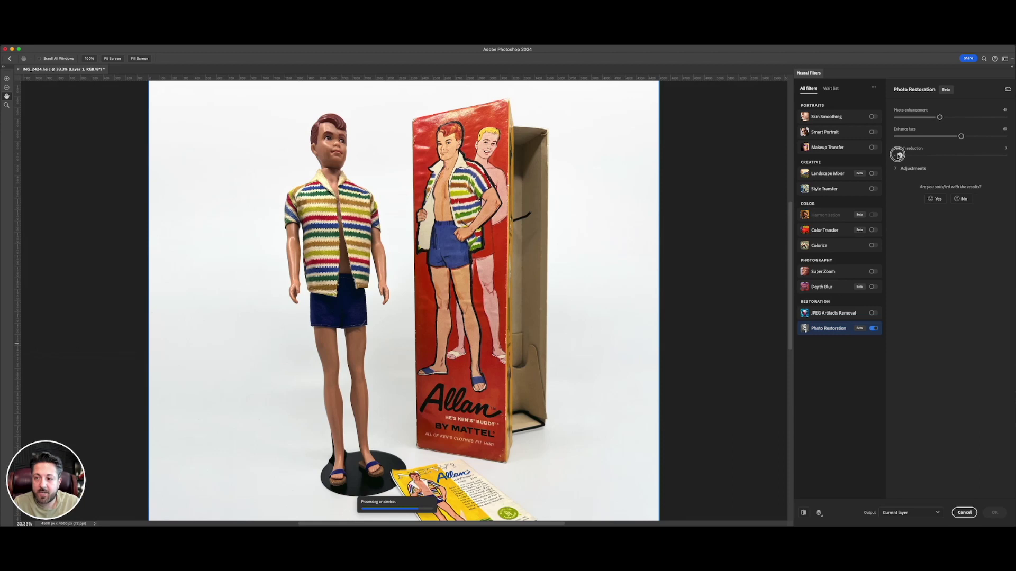
drag(897, 156, 901, 155)
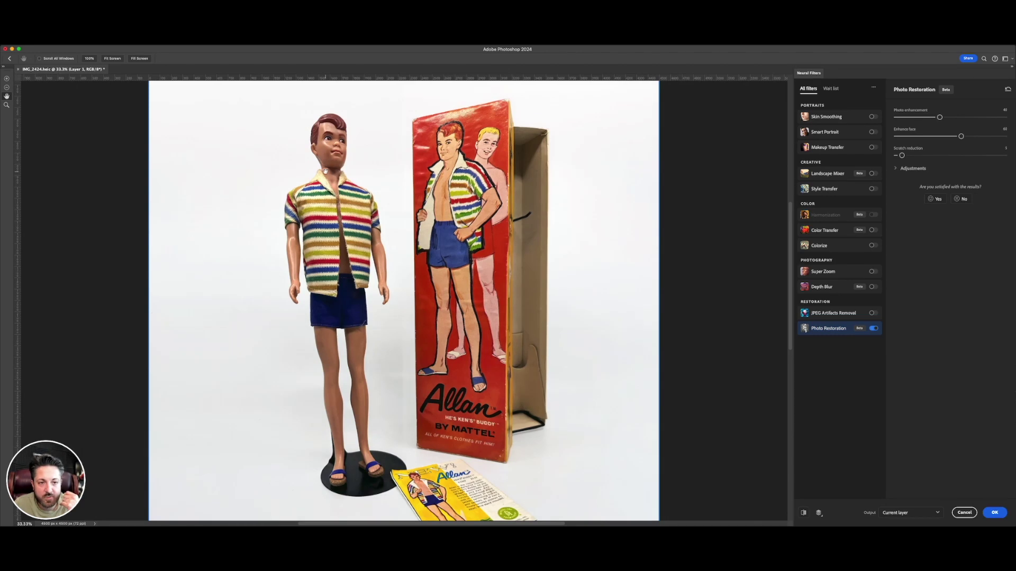
Step: Zoom in on Allan's head and the top of the image
scroll(325, 170, up, 1)
right_click(328, 164)
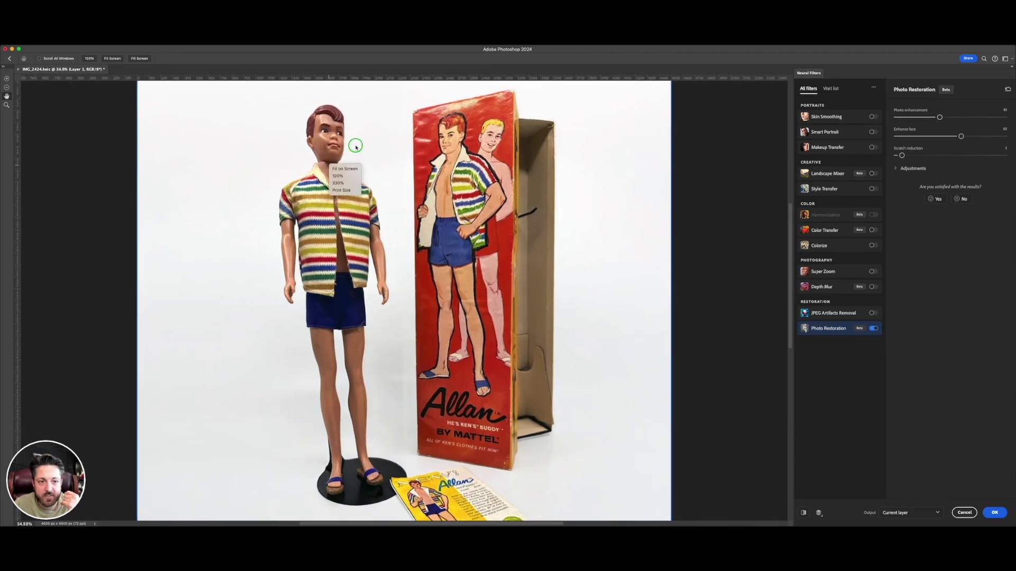
click(378, 118)
scroll(332, 129, up, 3)
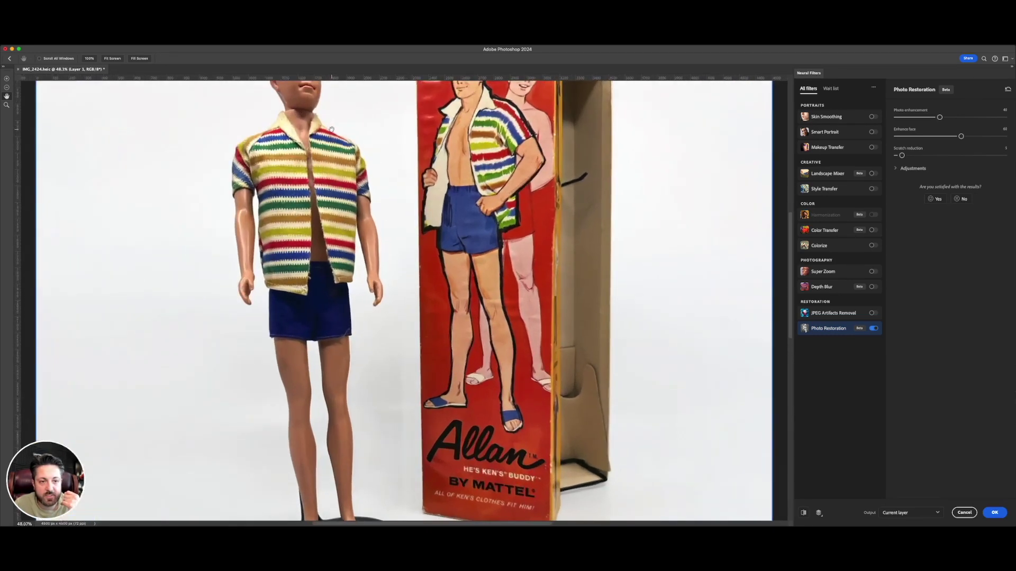
drag(331, 129, 403, 298)
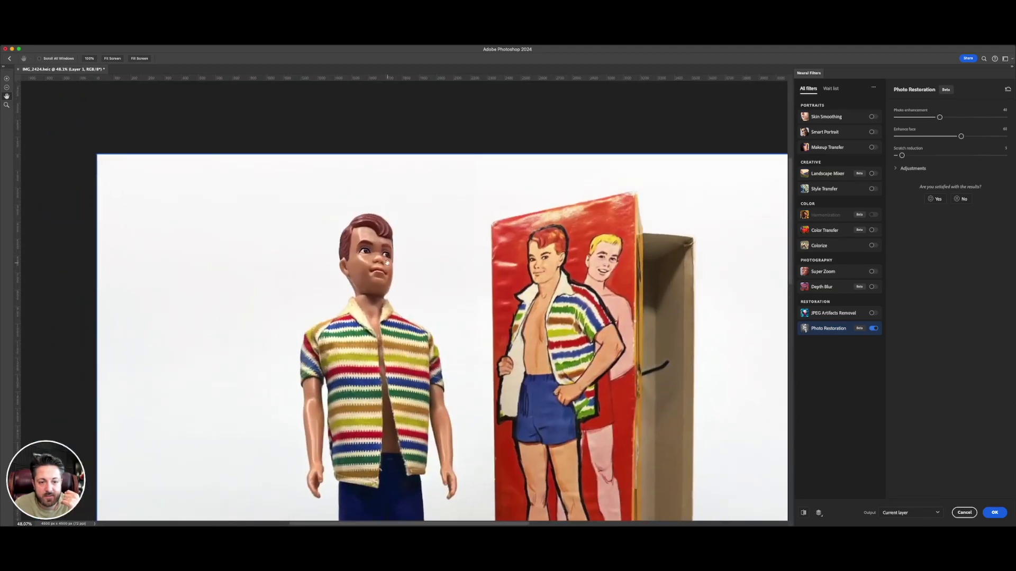
scroll(388, 262, up, 5)
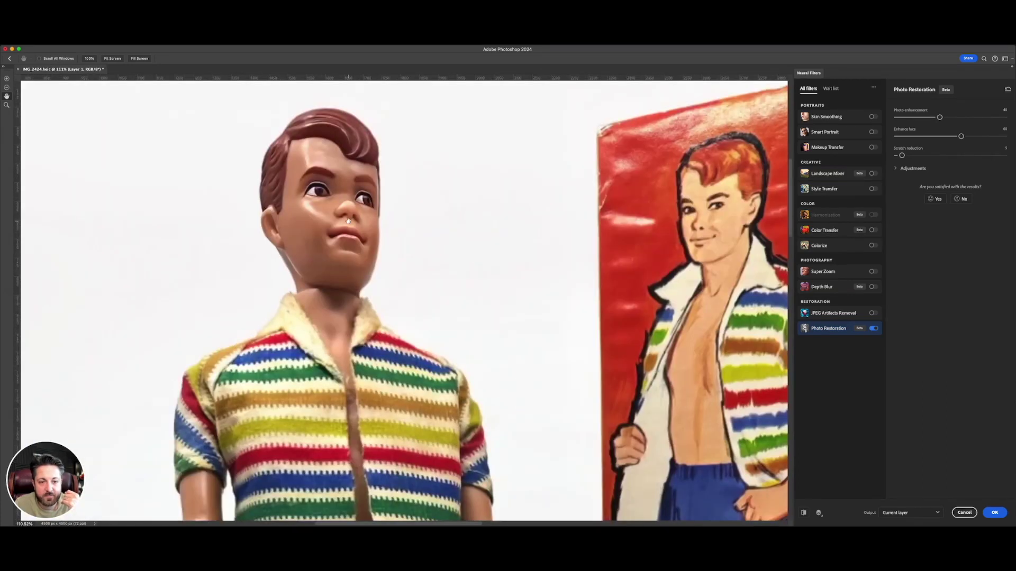
Step: Compare Photo Restoration on and off, leave it on, and set Enhance face to 0
click(874, 329)
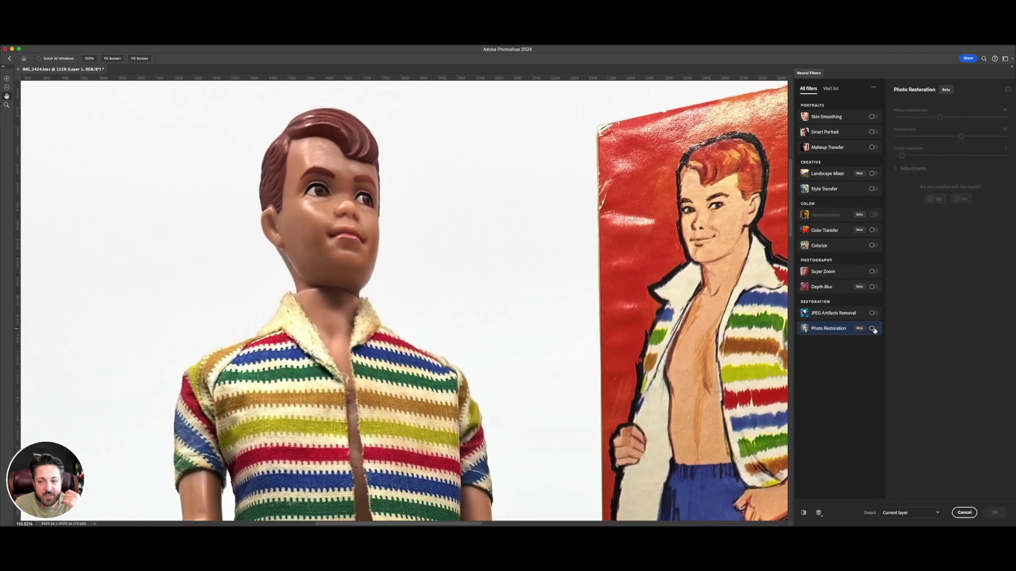
click(873, 329)
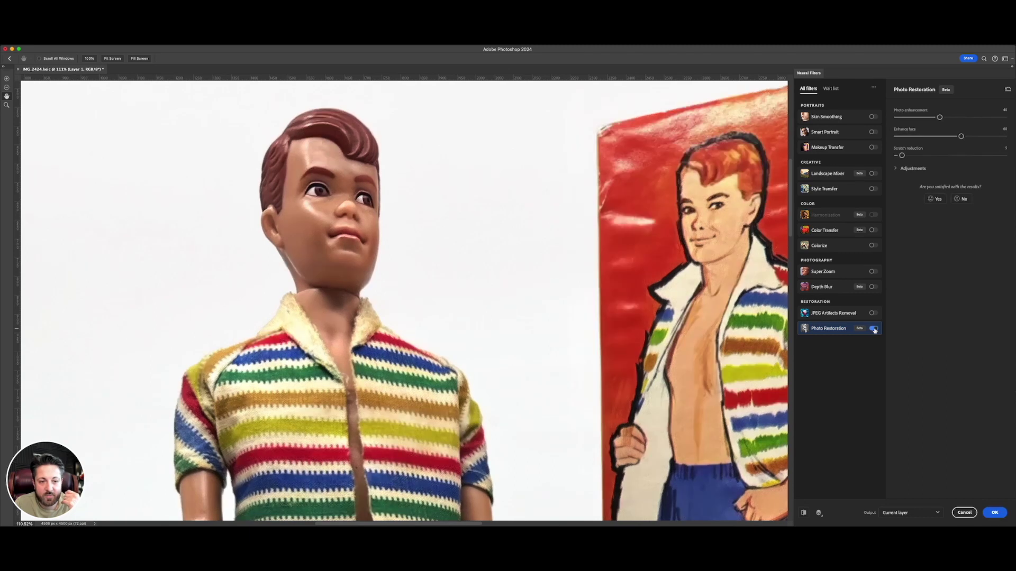
click(873, 329)
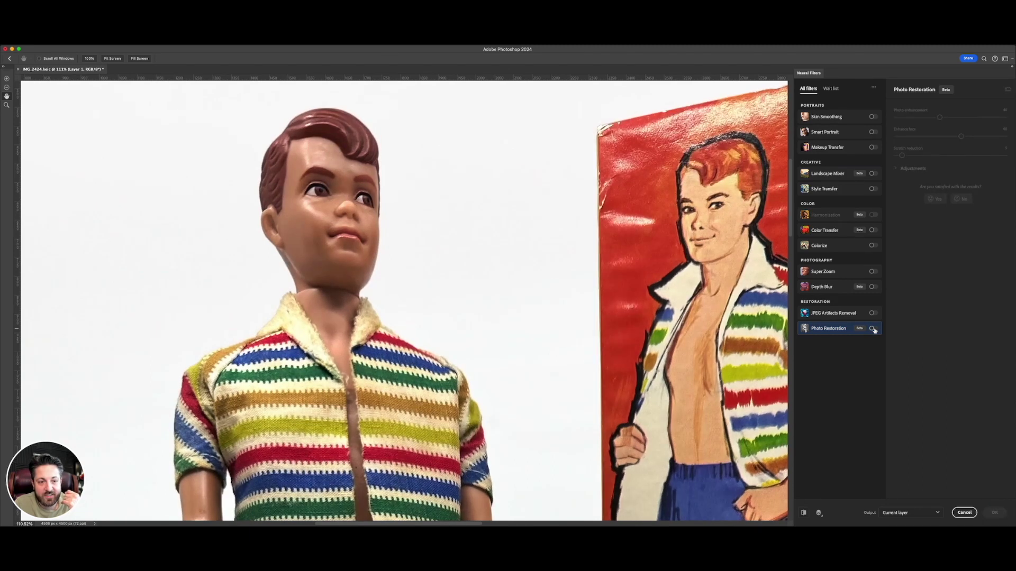
click(873, 329)
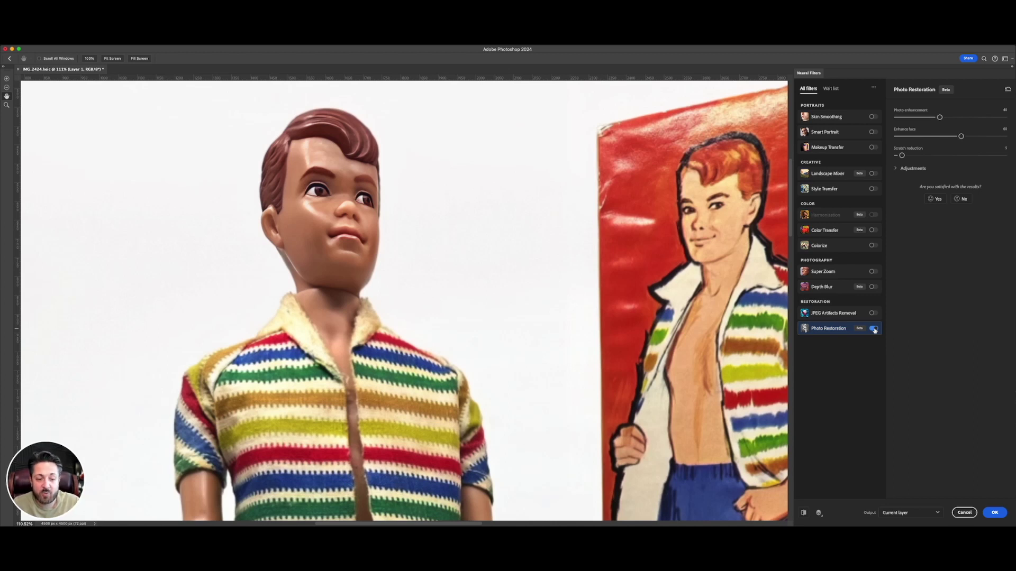
click(873, 328)
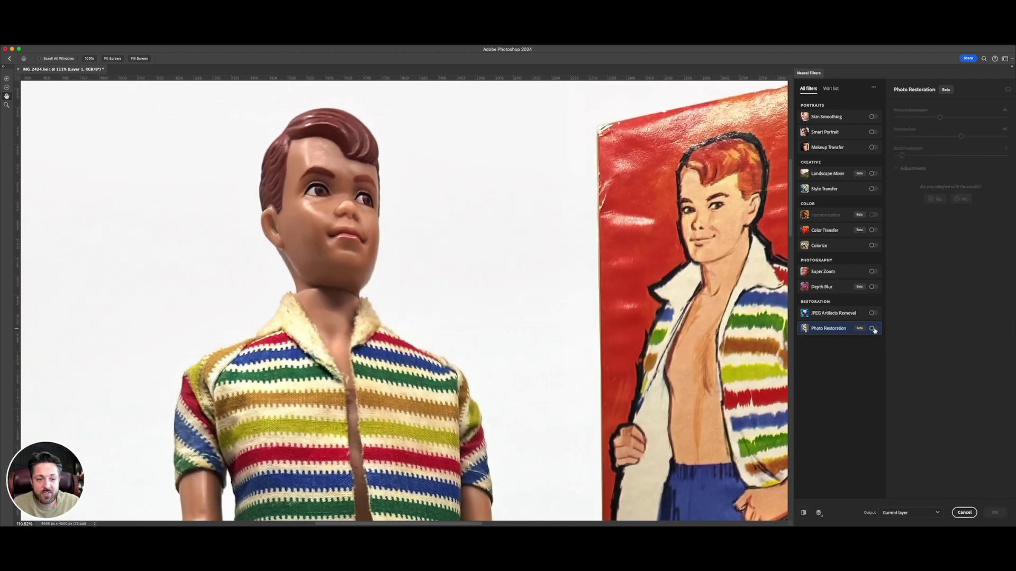
click(873, 329)
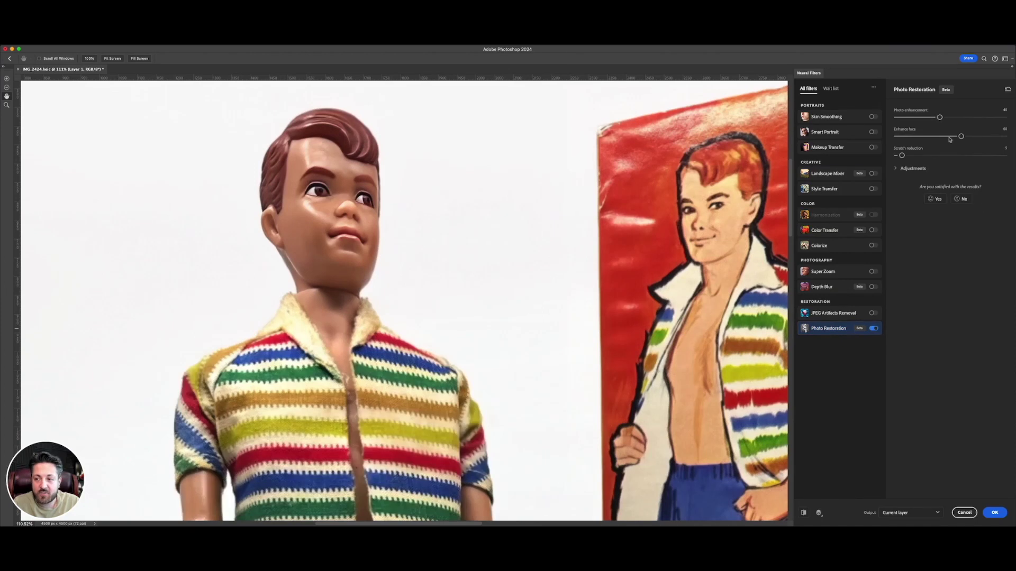
drag(961, 137, 896, 137)
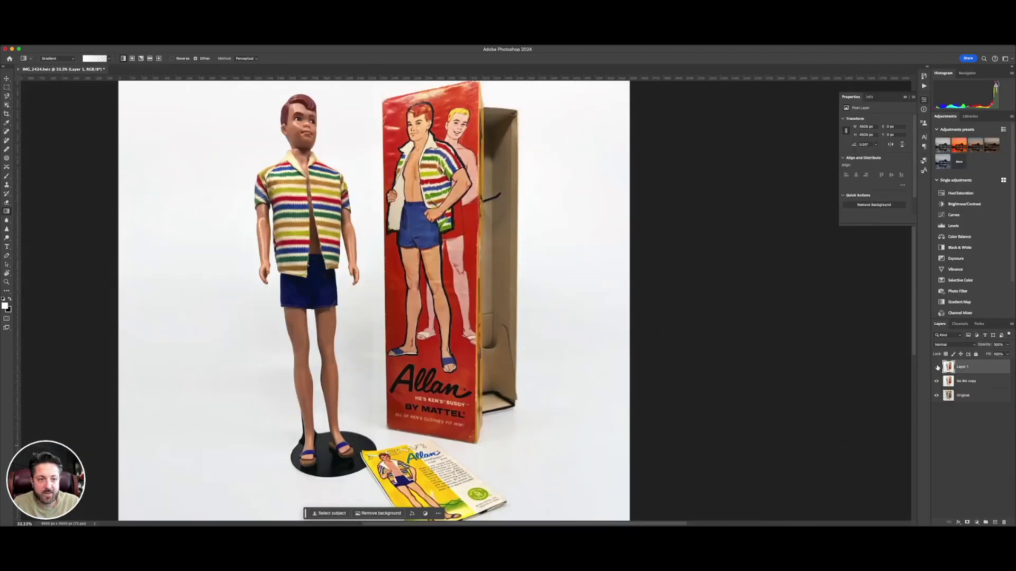
click(937, 367)
click(937, 367)
click(937, 367)
click(937, 367)
click(937, 368)
click(937, 367)
click(937, 367)
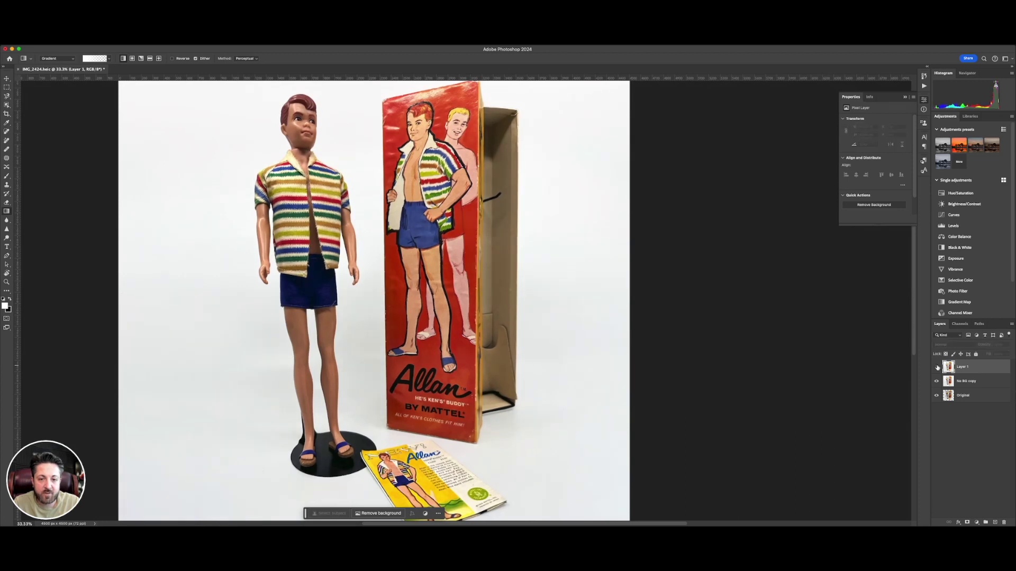
click(937, 367)
click(937, 367)
scroll(475, 143, up, 5)
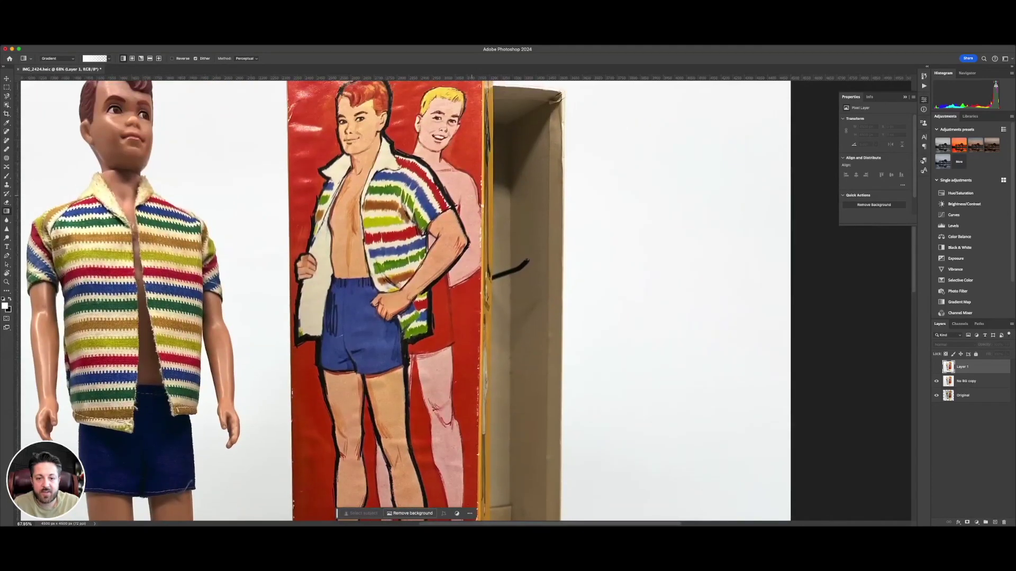
scroll(465, 301, up, 4)
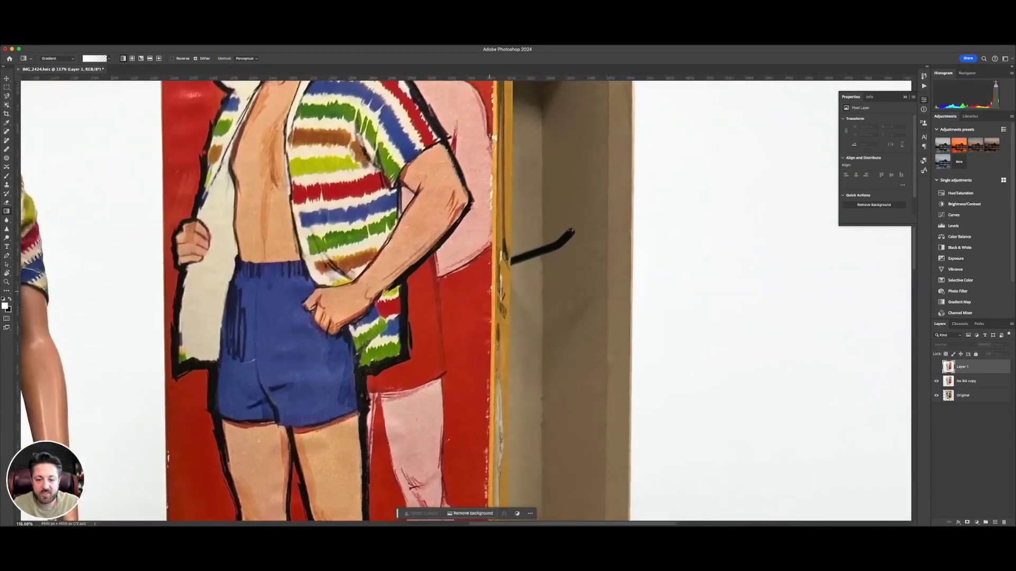
click(937, 367)
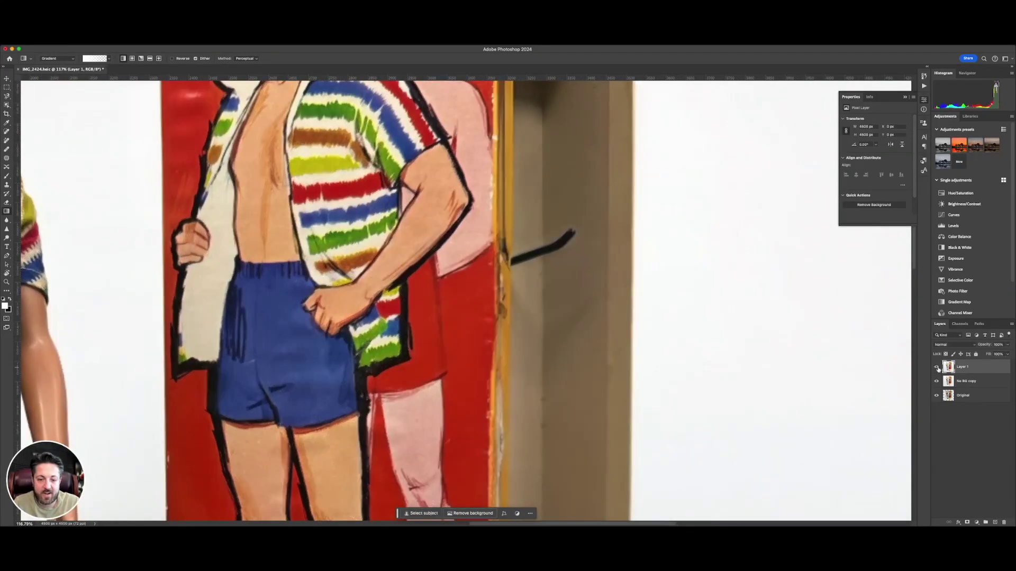
click(937, 367)
click(937, 367)
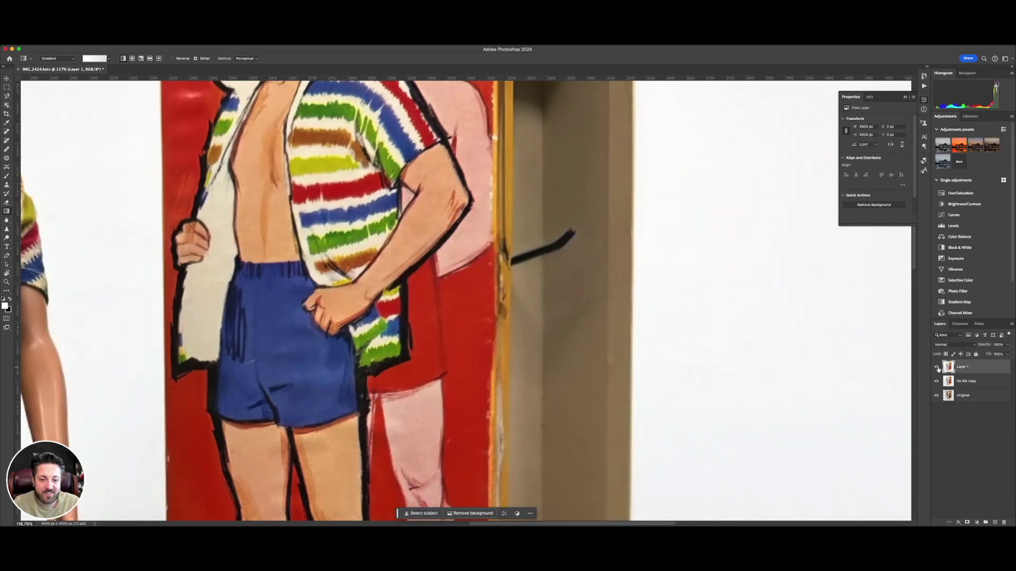
click(937, 367)
click(937, 367)
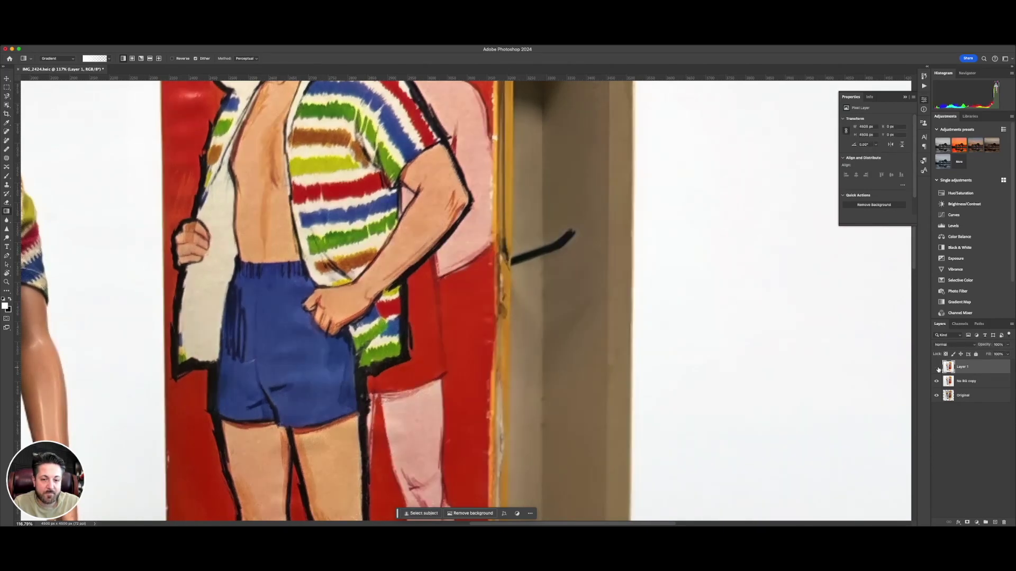
click(937, 367)
click(937, 367)
click(937, 367)
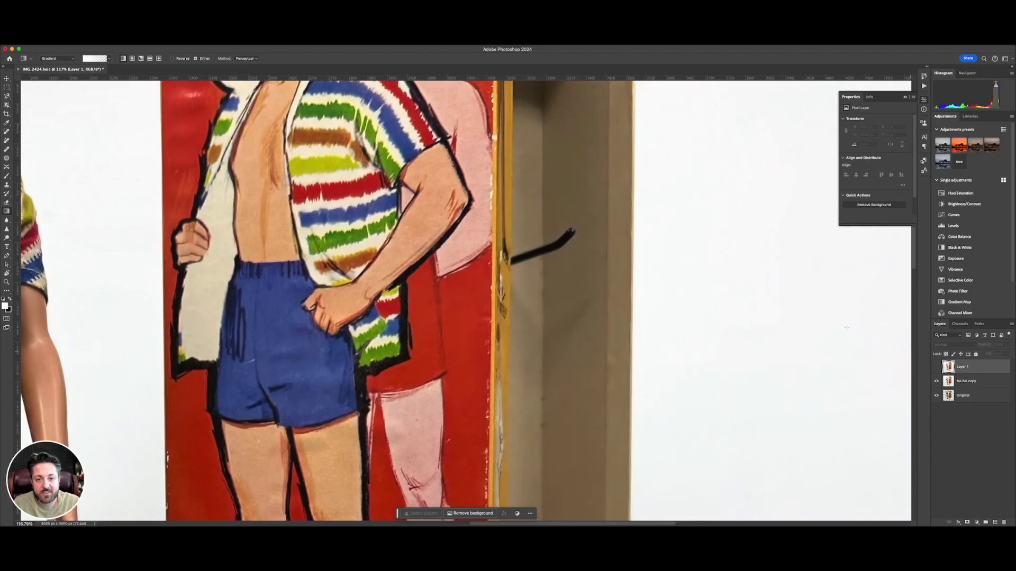
scroll(471, 302, down, 5)
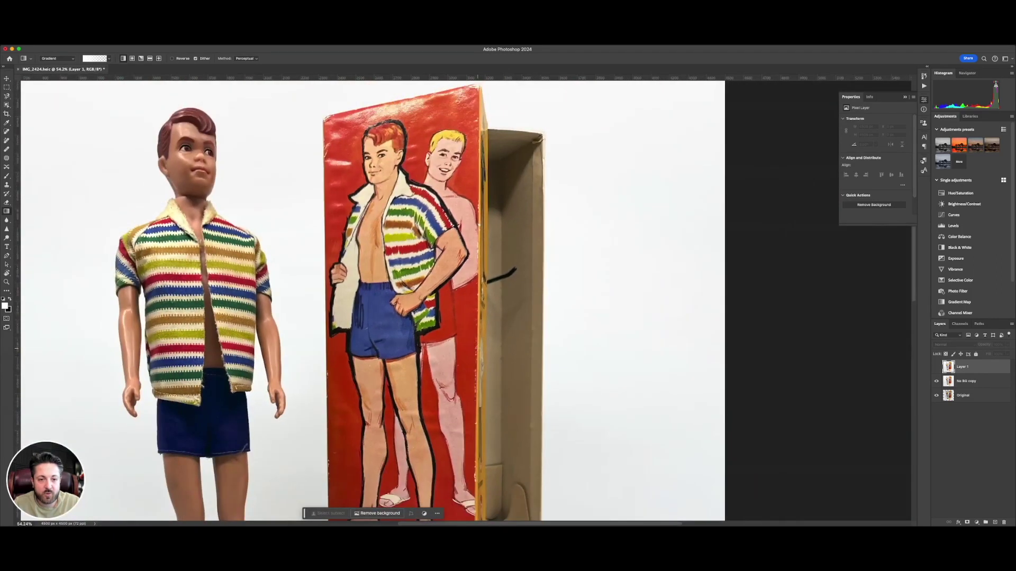
scroll(476, 288, down, 4)
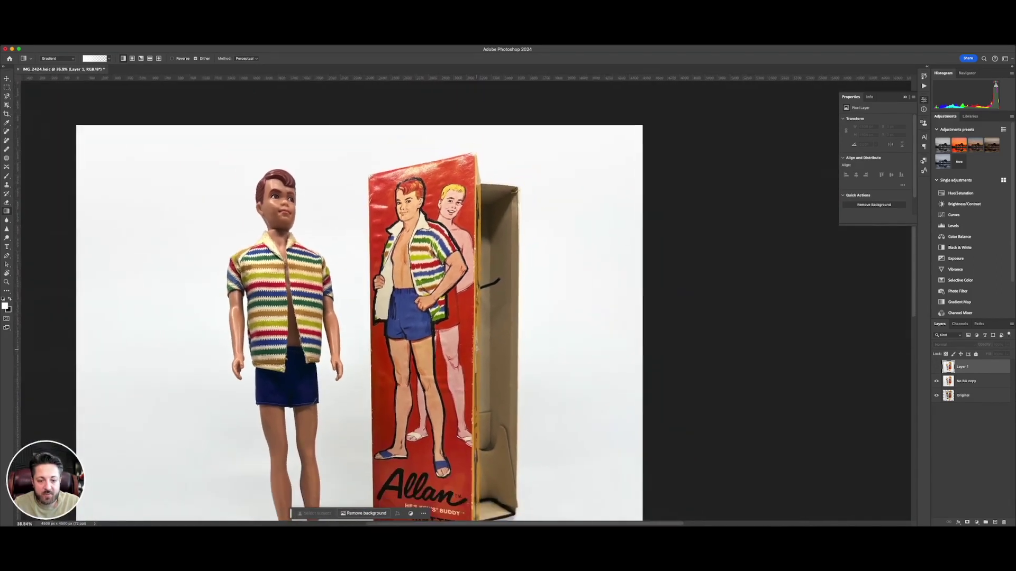
scroll(482, 288, down, 2)
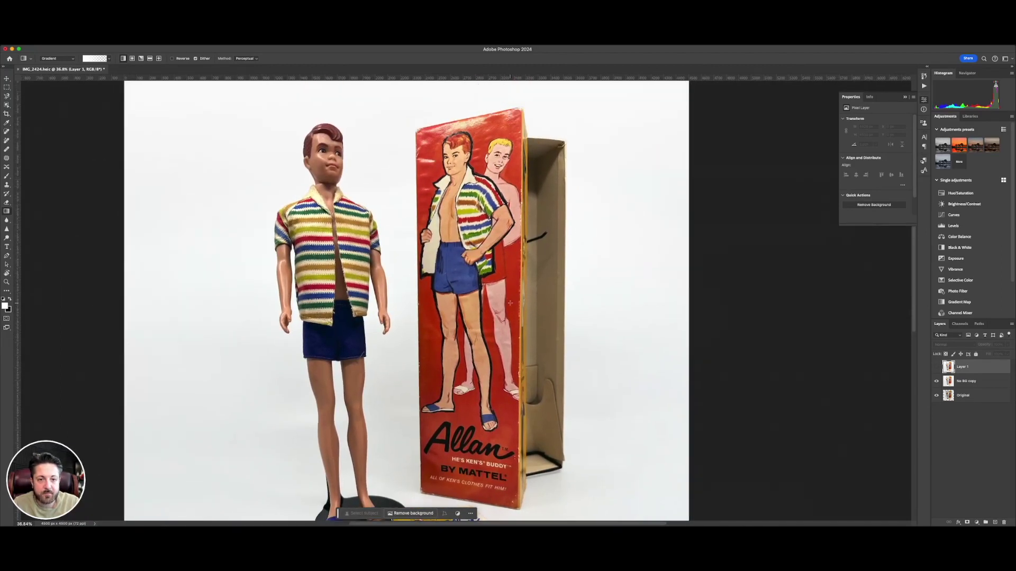
scroll(510, 304, down, 3)
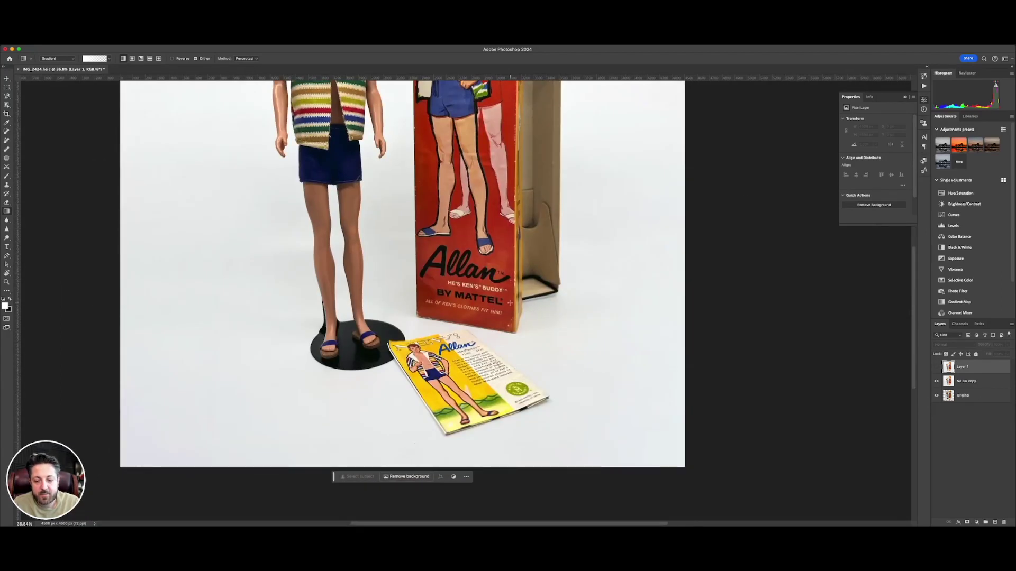
scroll(510, 303, up, 3)
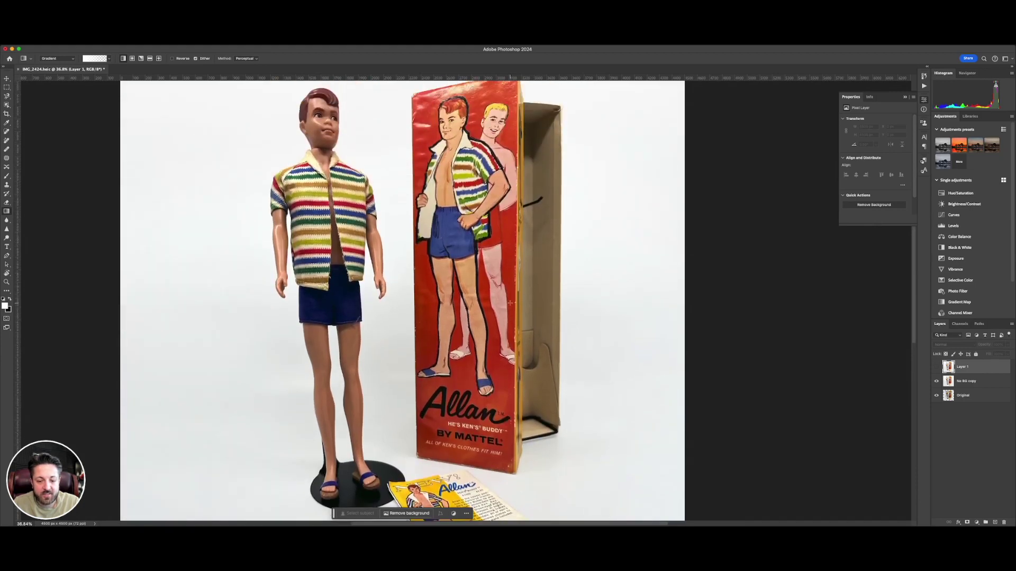
scroll(509, 303, up, 1)
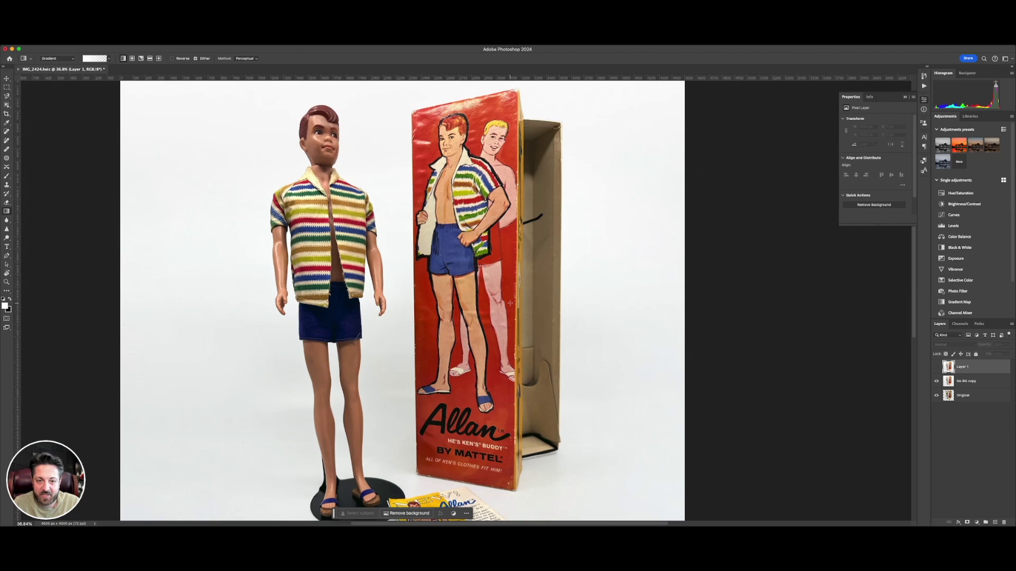
scroll(510, 303, down, 15)
scroll(510, 303, up, 14)
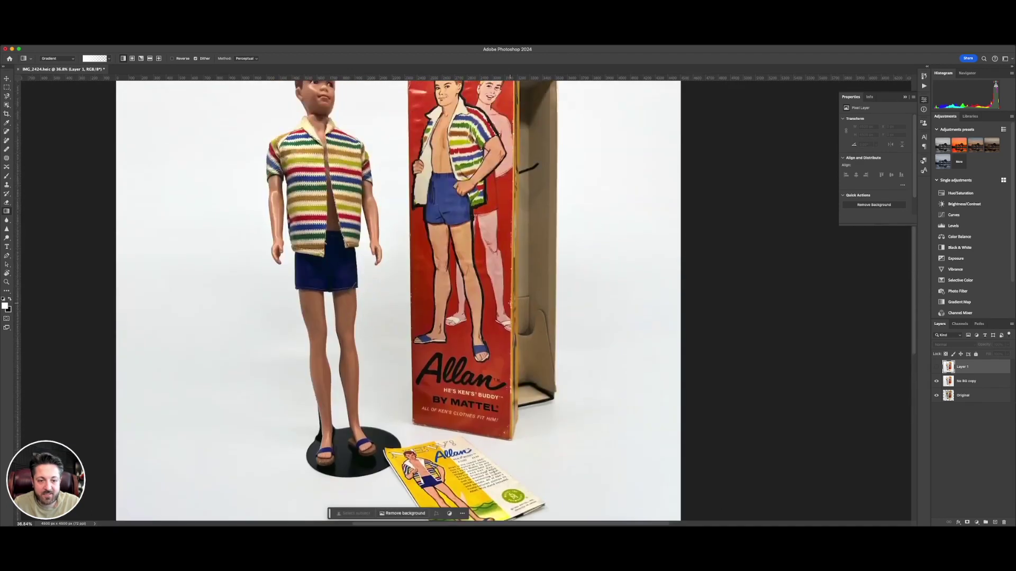
key(super+minus)
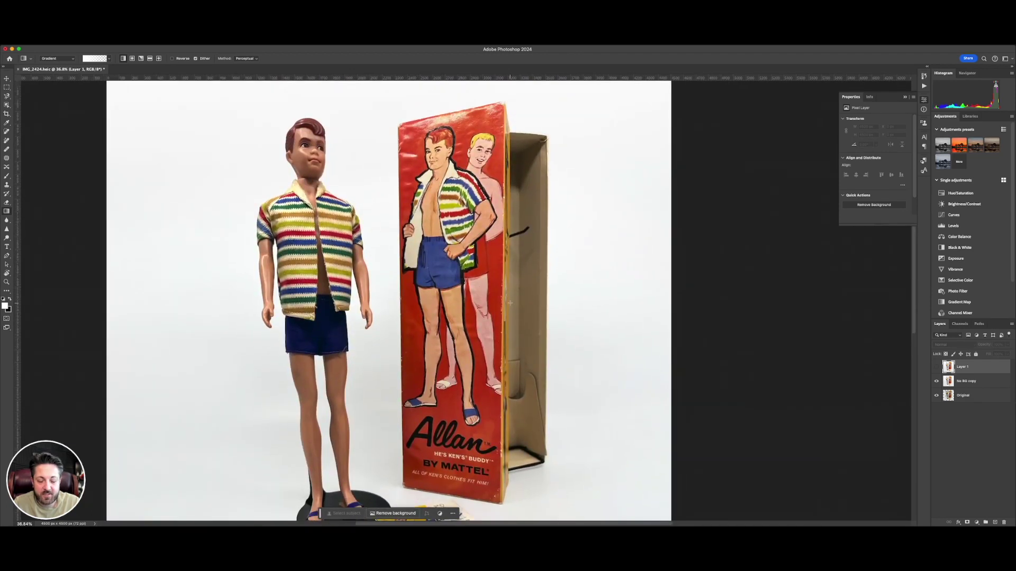
scroll(510, 303, down, 1)
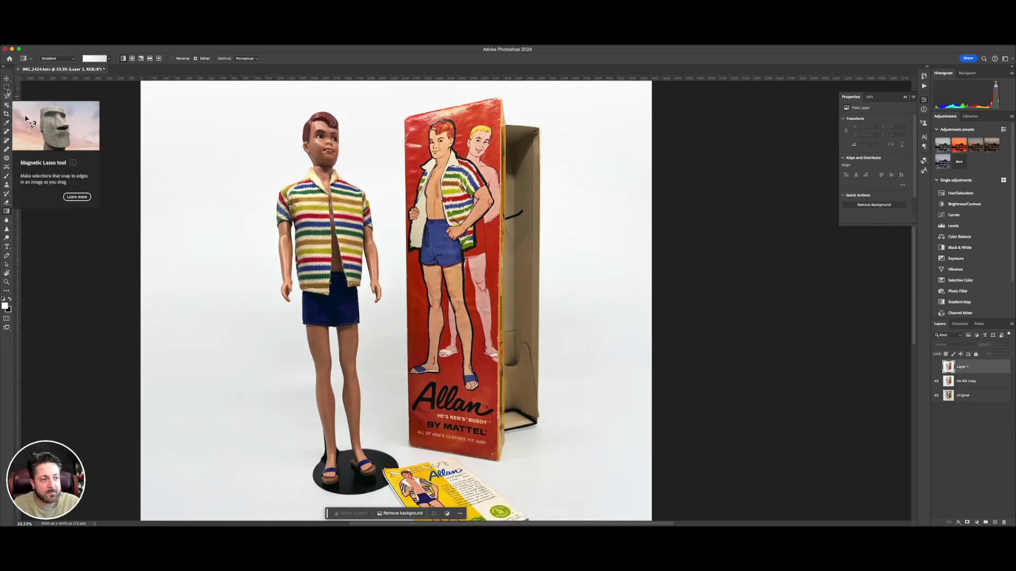
Step: Trace a straight-edged Polygonal Lasso outline around the open Allan box, closing it at the starting corner
click(7, 96)
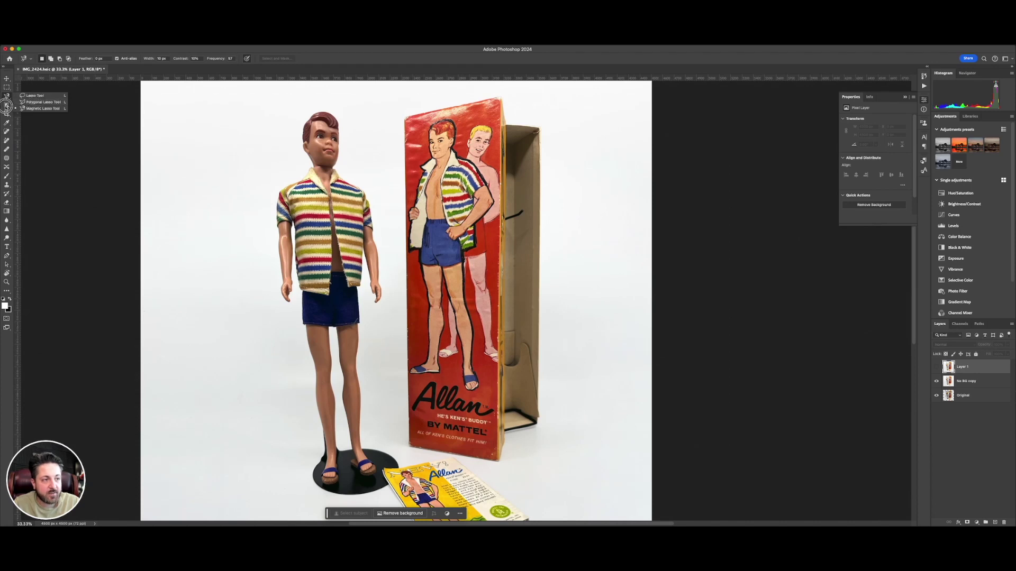
click(31, 103)
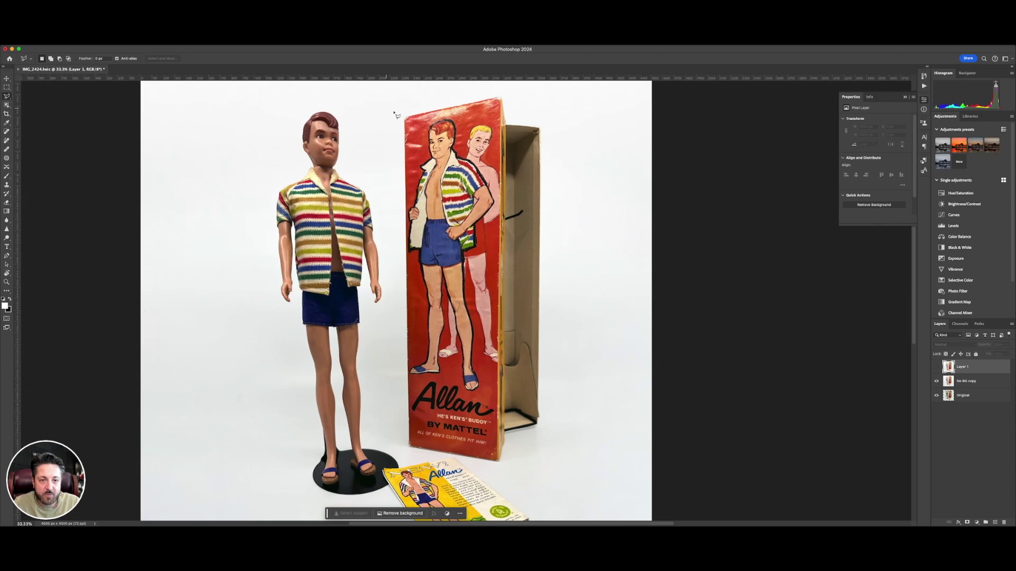
click(399, 111)
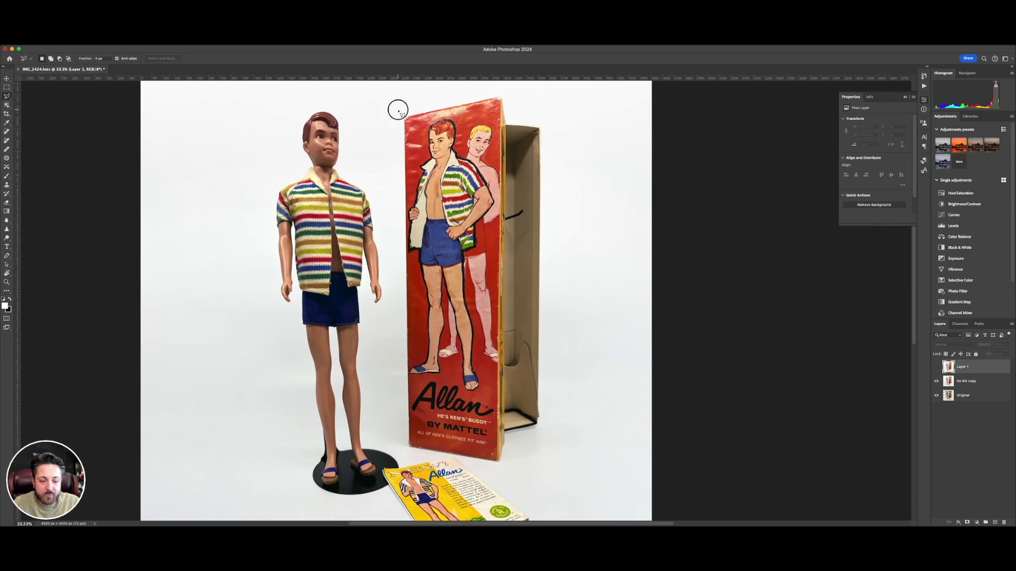
click(397, 450)
click(446, 456)
click(499, 465)
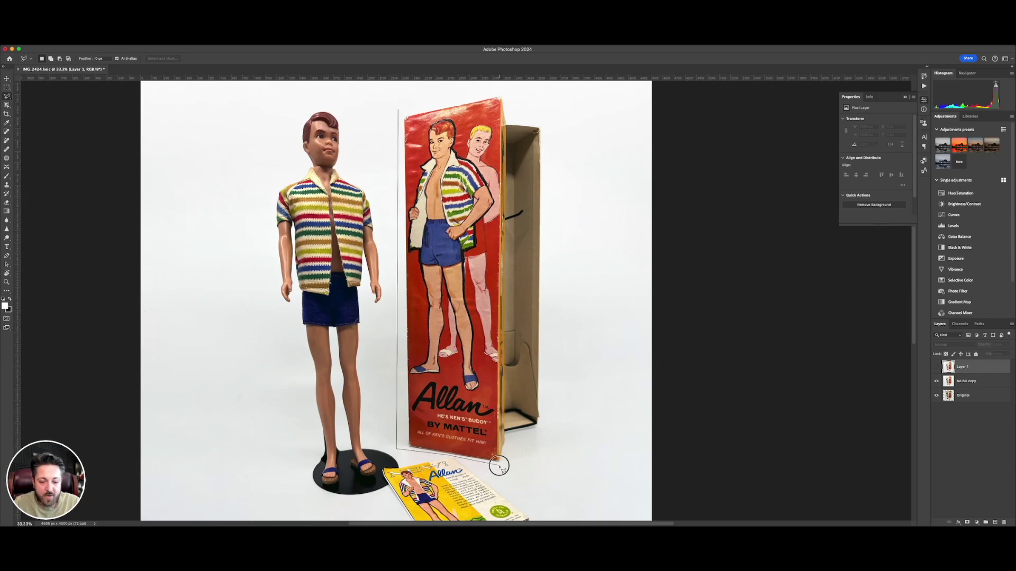
click(555, 427)
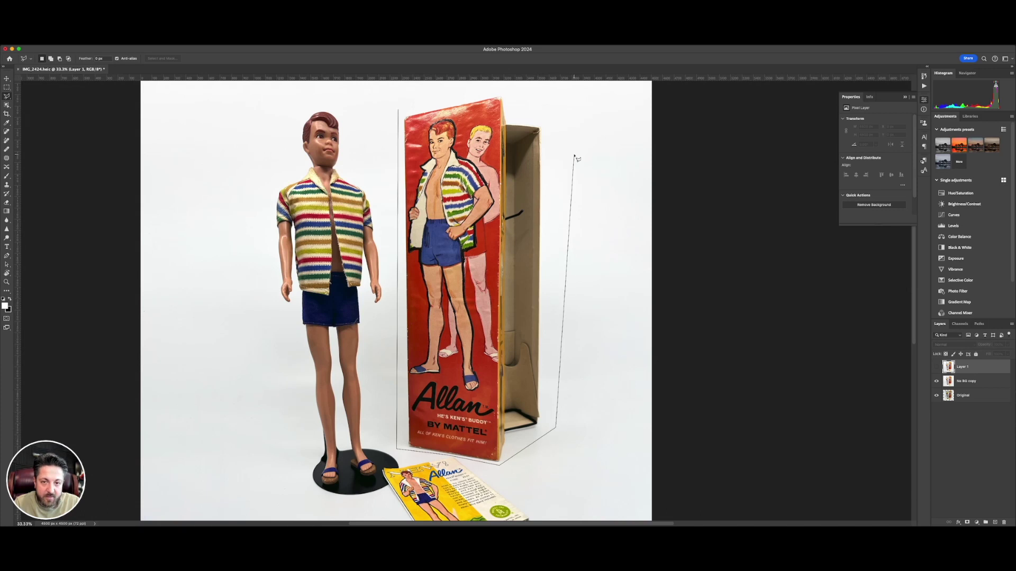
click(552, 99)
click(474, 90)
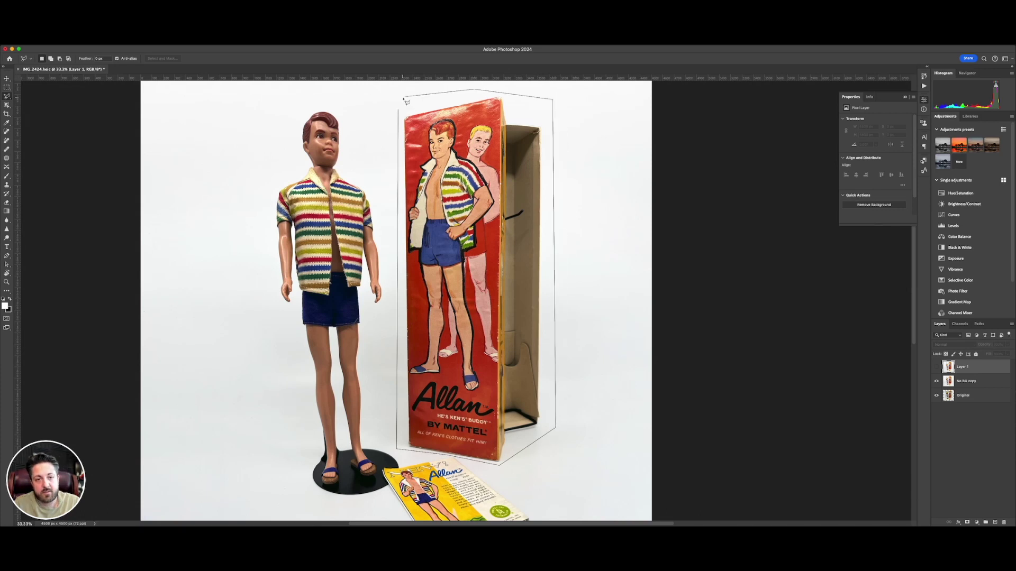
click(402, 113)
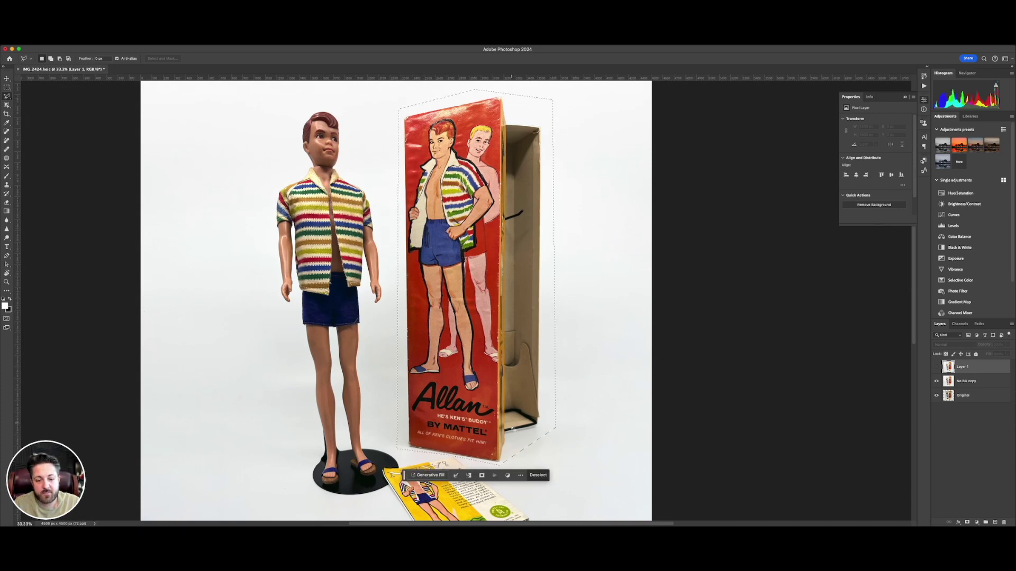
click(429, 476)
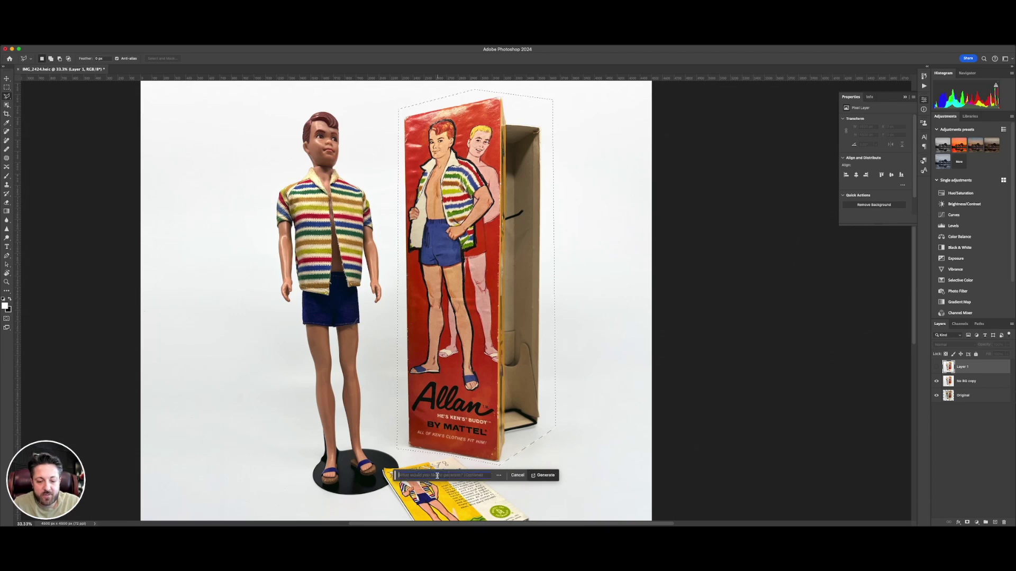
click(547, 475)
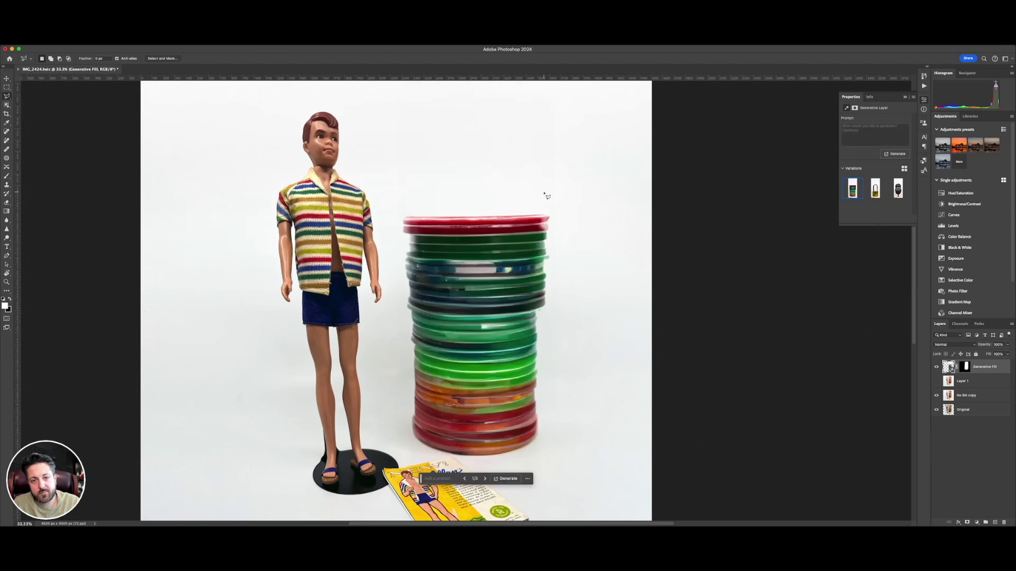
scroll(546, 196, down, 3)
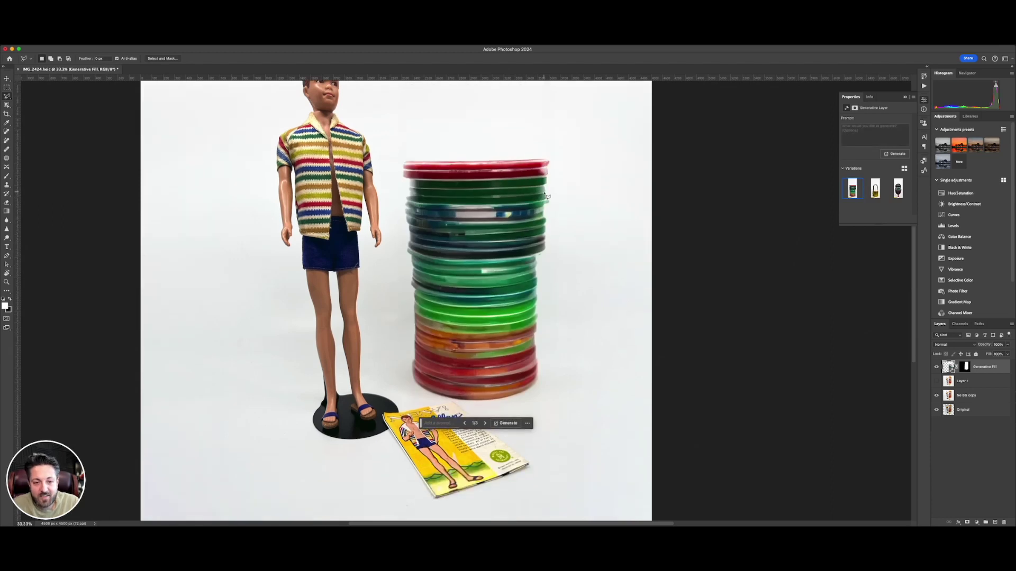
scroll(546, 195, down, 2)
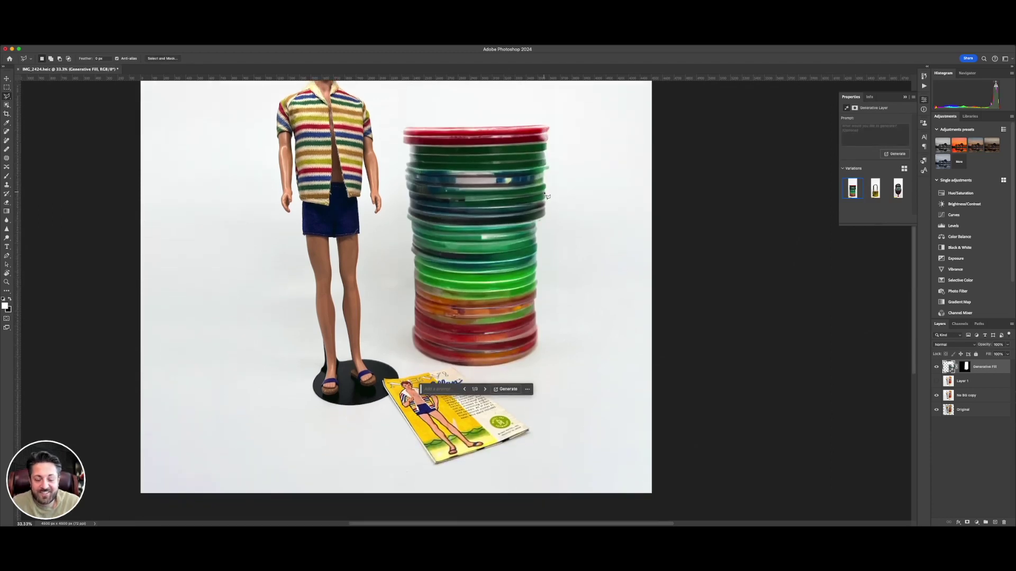
scroll(548, 196, up, 1)
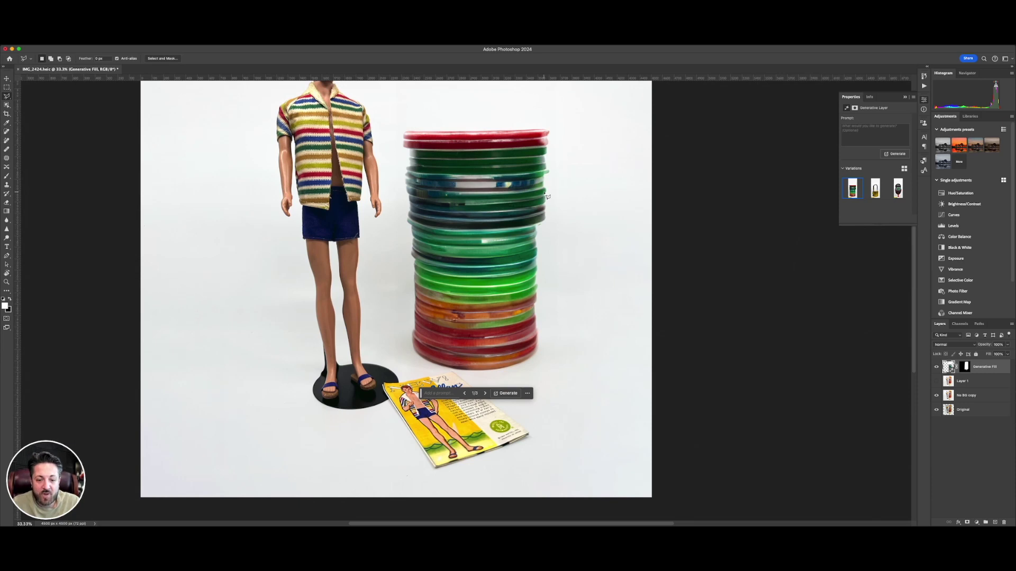
scroll(547, 196, up, 3)
scroll(546, 196, down, 4)
scroll(547, 195, up, 4)
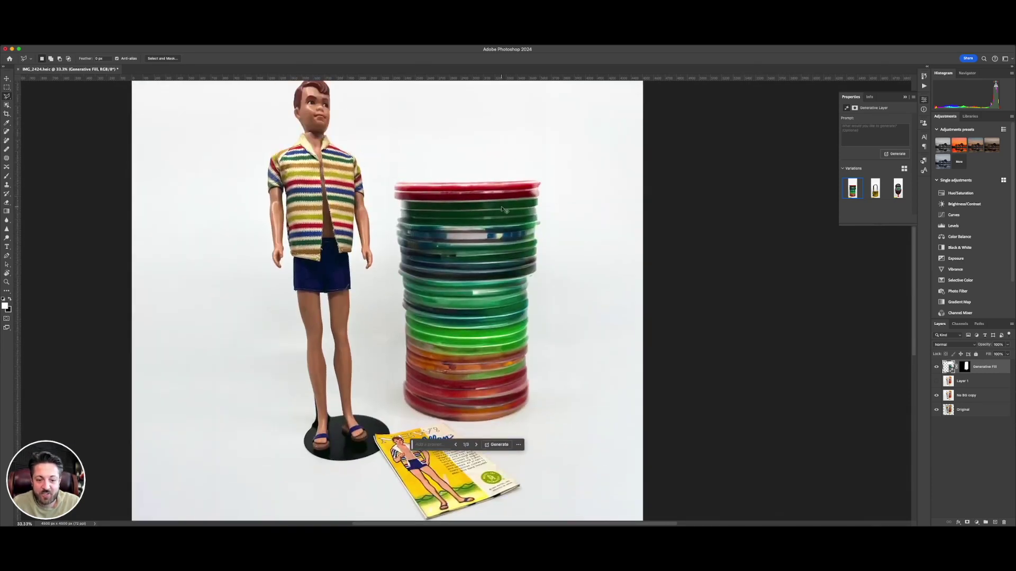
key(super+z)
Step: Erase the Allan box with a Content-Aware fill on the No BG copy layer, then deselect
scroll(503, 210, up, 2)
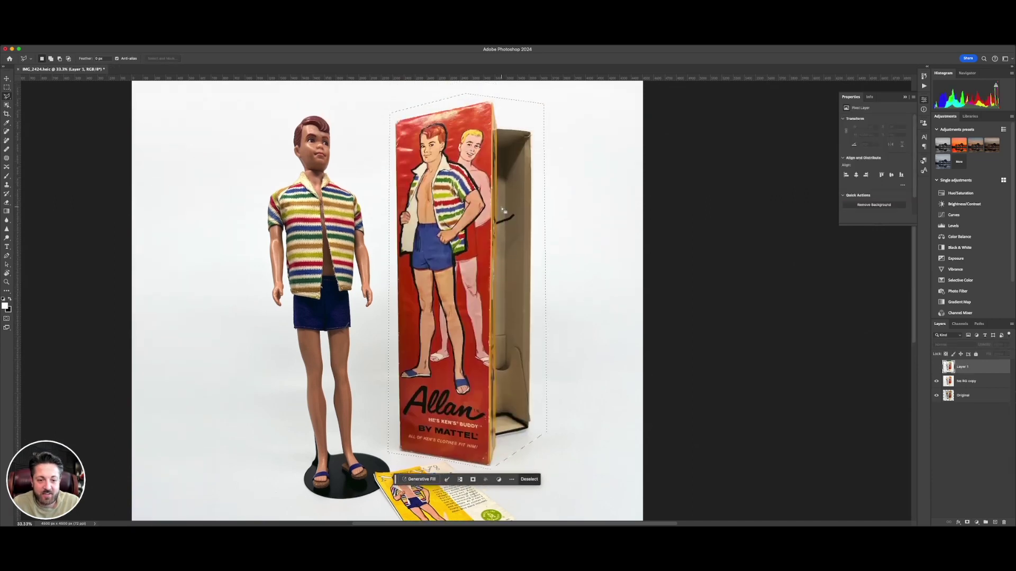
key(shift+BackSpace)
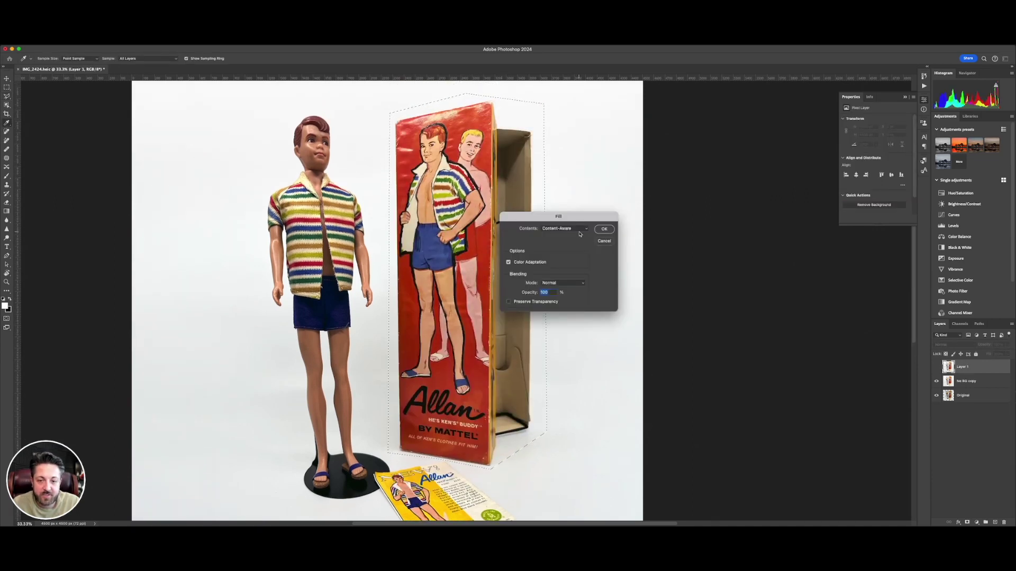
click(570, 230)
click(570, 230)
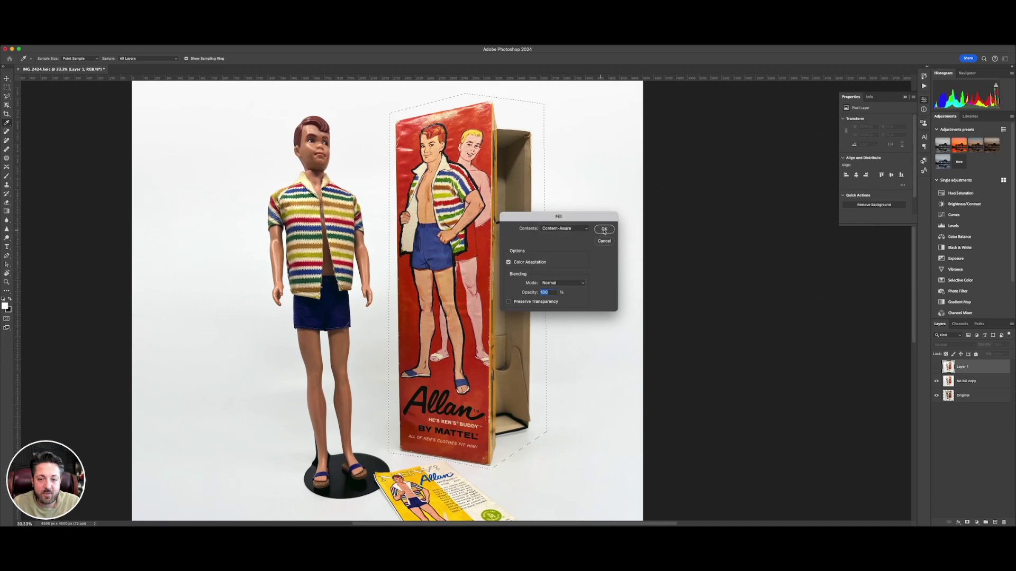
click(604, 228)
click(536, 210)
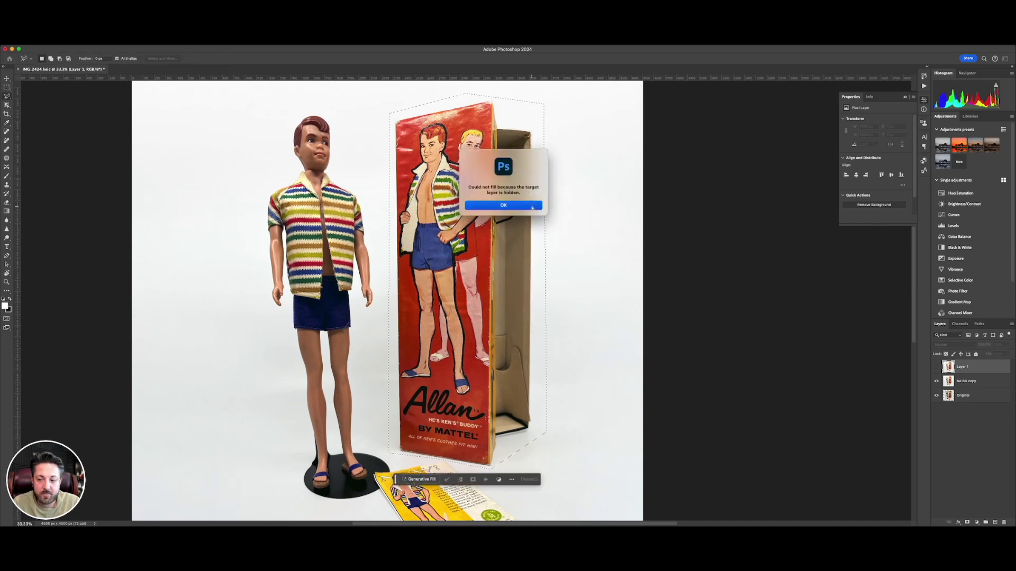
click(966, 381)
key(shift+BackSpace)
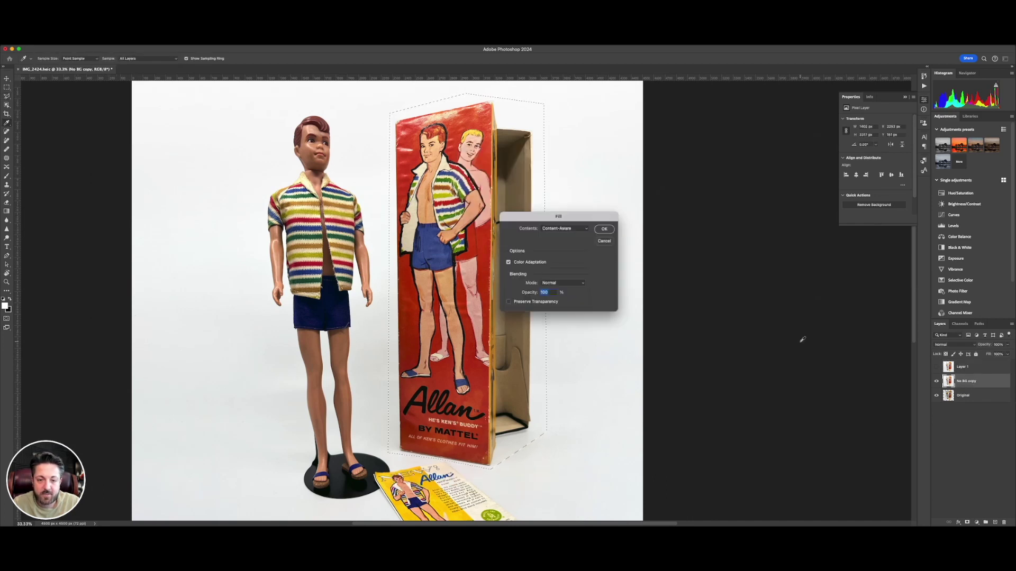
key(Return)
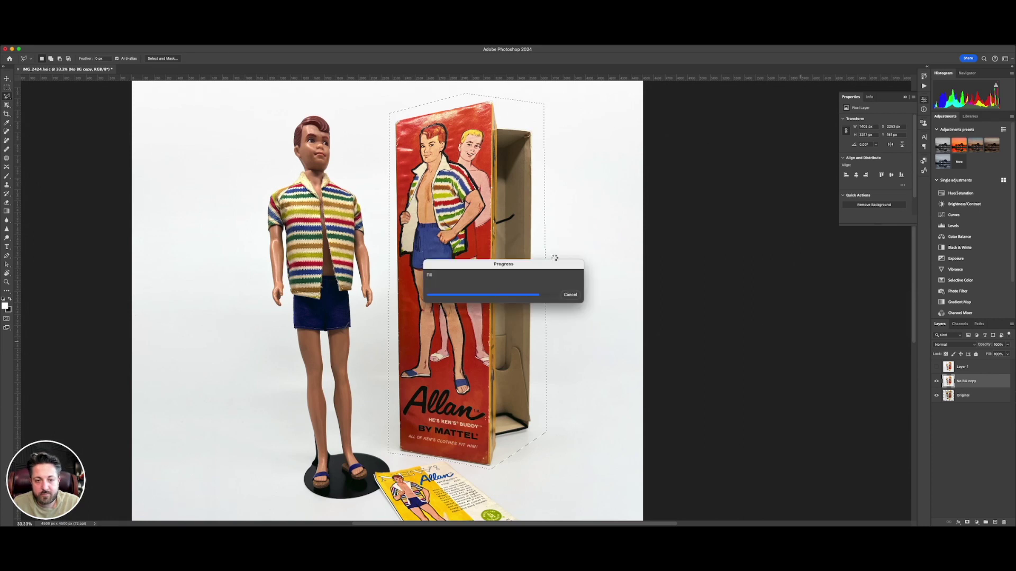
key(super+d)
Step: Reposition the canvas view and switch to the Rectangular Marquee tool
scroll(557, 261, down, 4)
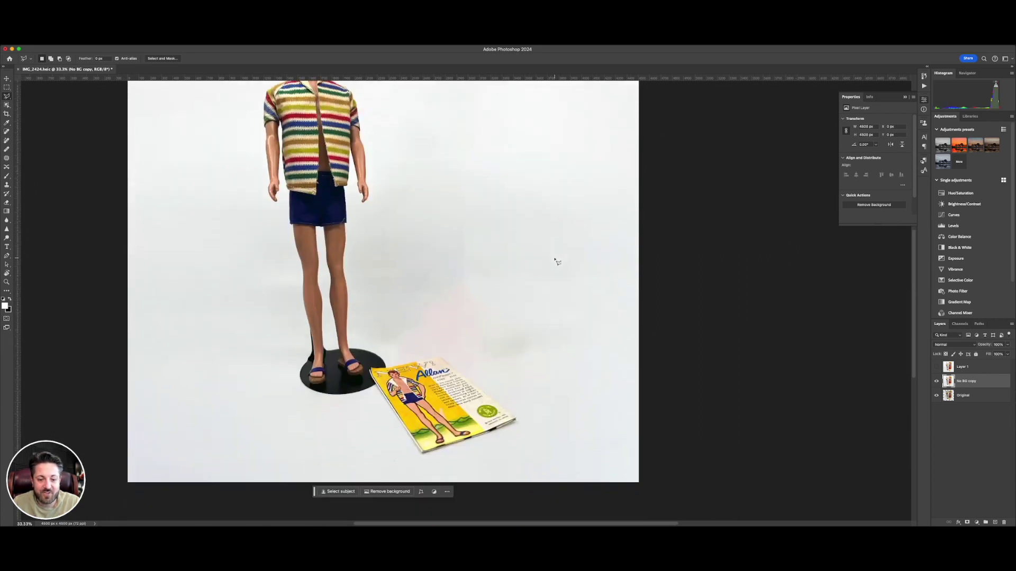
scroll(557, 259, left, 2)
scroll(558, 254, up, 4)
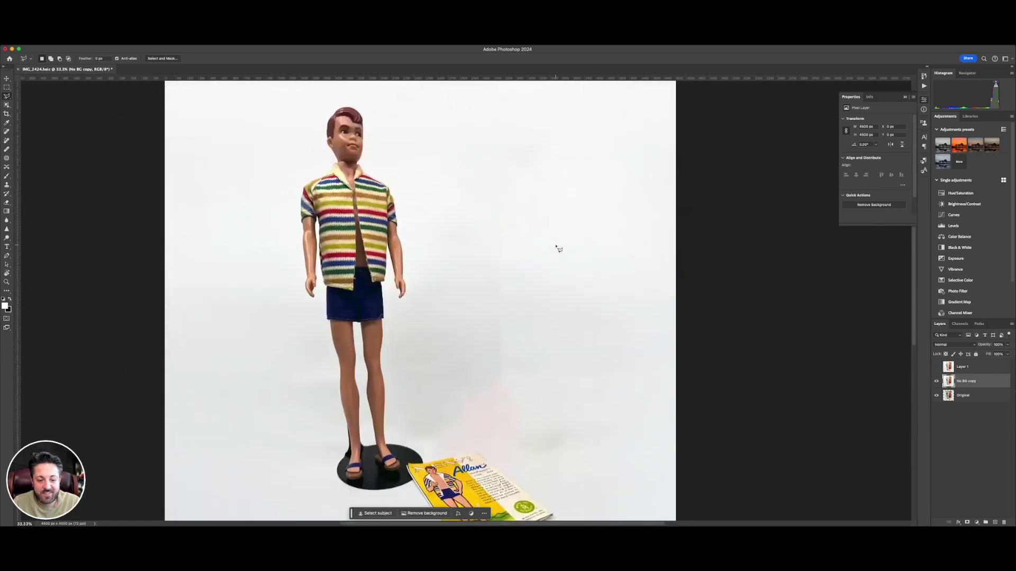
scroll(558, 249, up, 1)
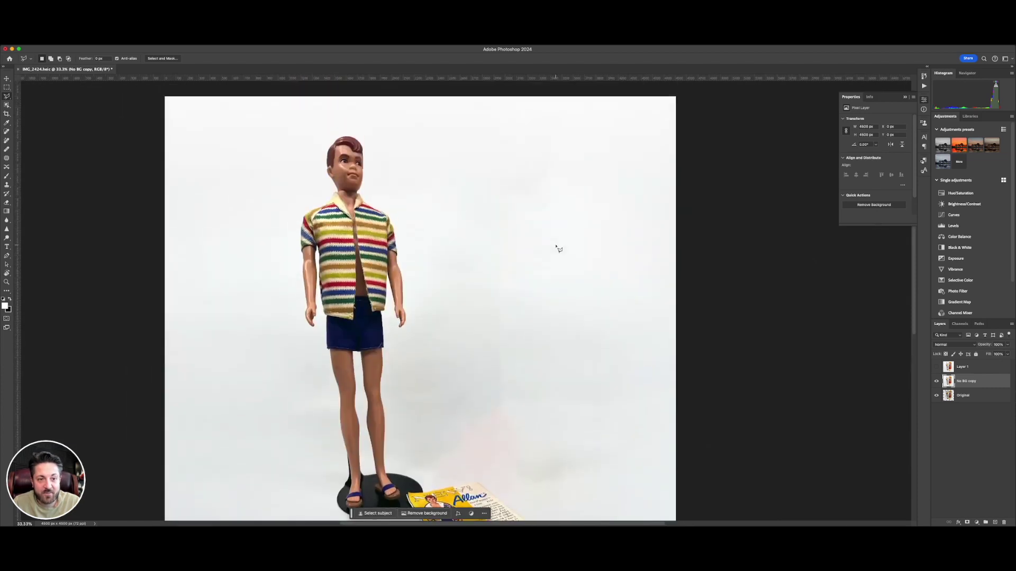
scroll(558, 249, down, 5)
scroll(559, 248, up, 5)
scroll(557, 246, up, 1)
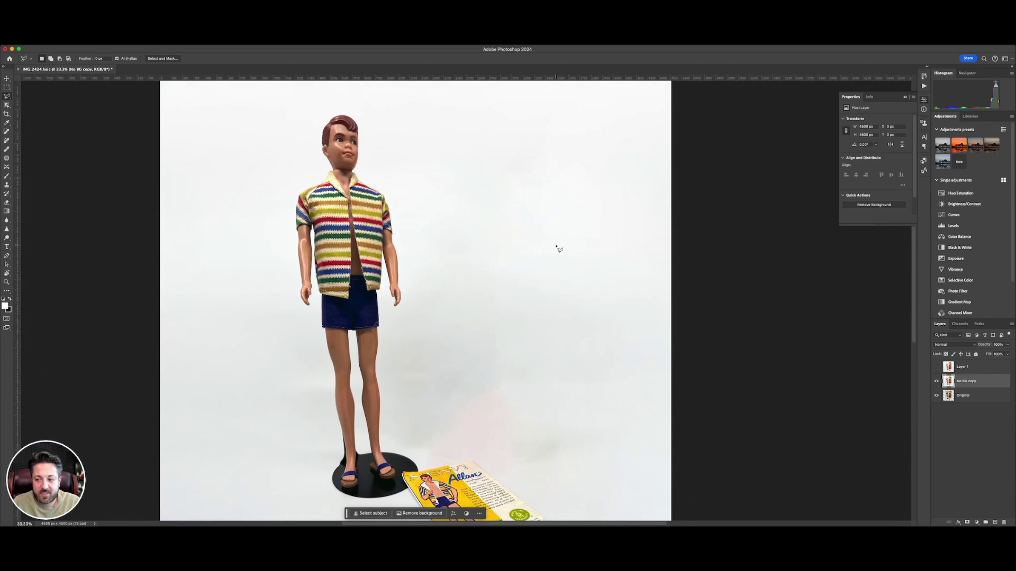
scroll(556, 249, down, 1)
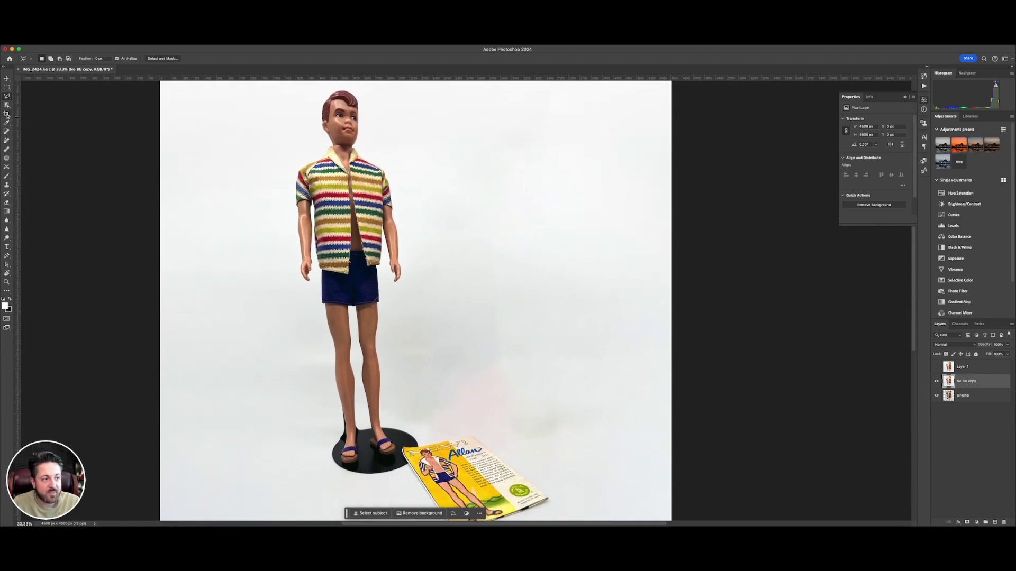
click(7, 87)
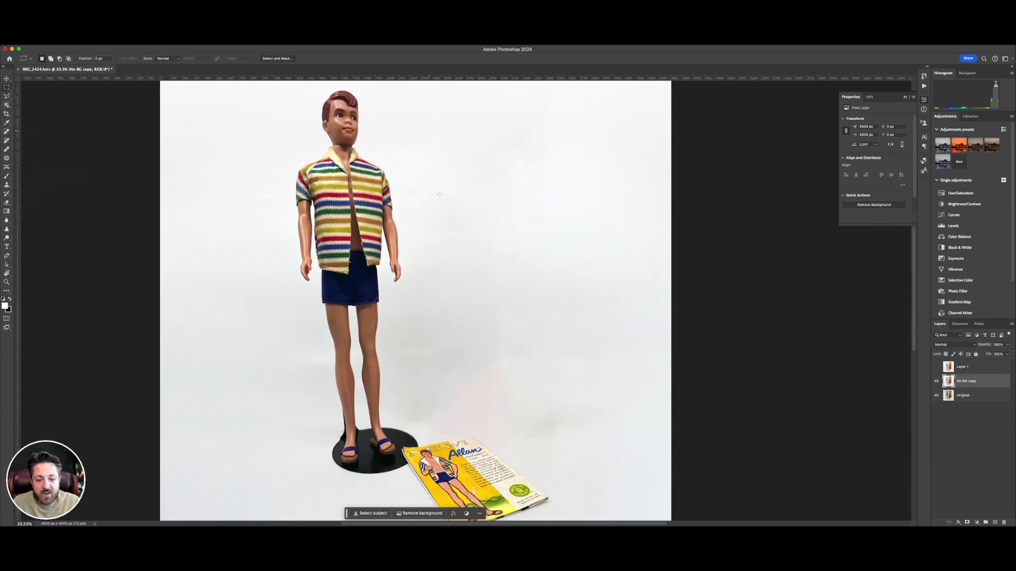
scroll(439, 194, up, 2)
Step: Marquee the empty area right of the doll and Generative Fill it with 'add a pink doll house'
drag(418, 94, 603, 451)
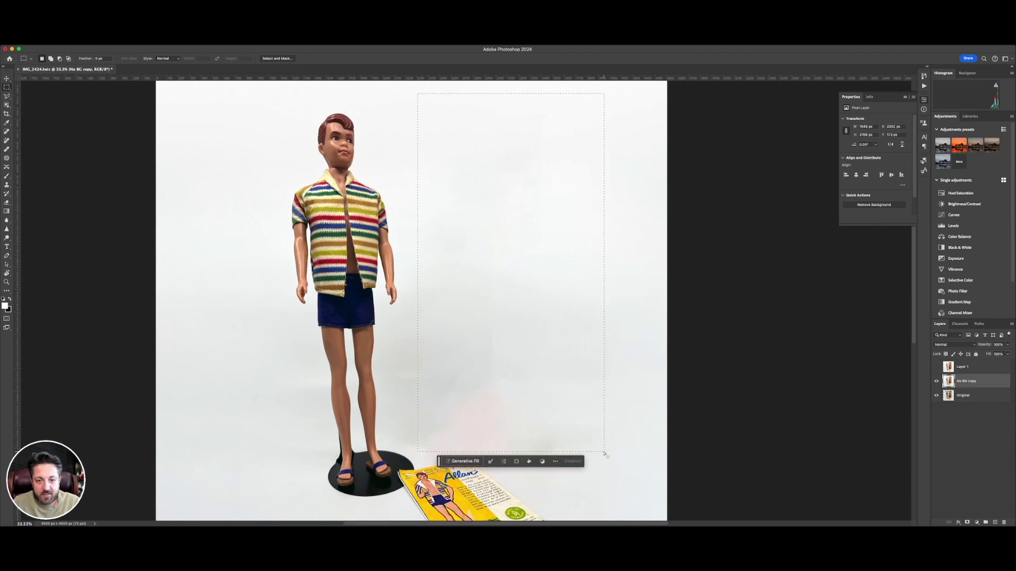
click(470, 462)
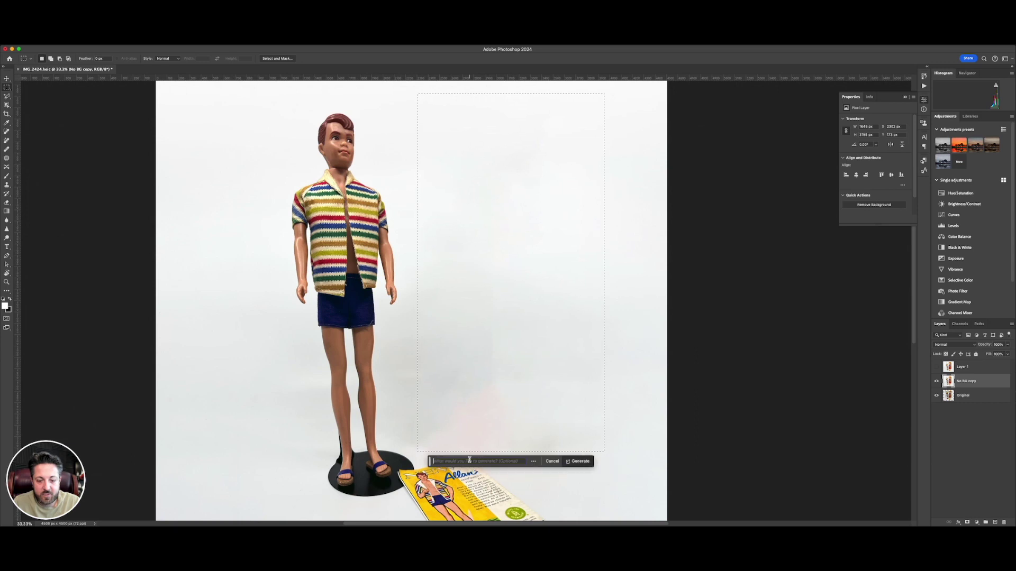
text(add a doll)
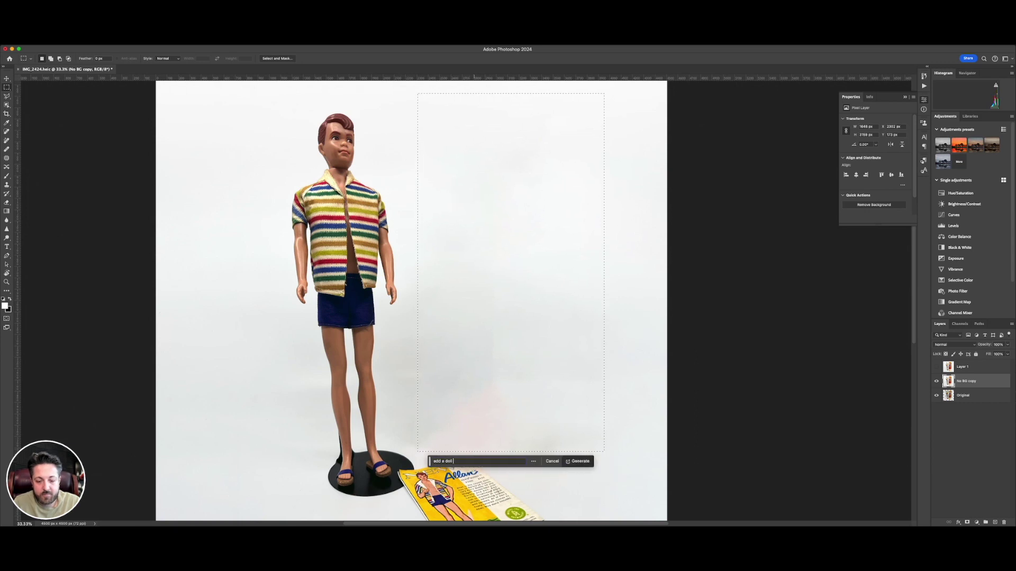
text( house)
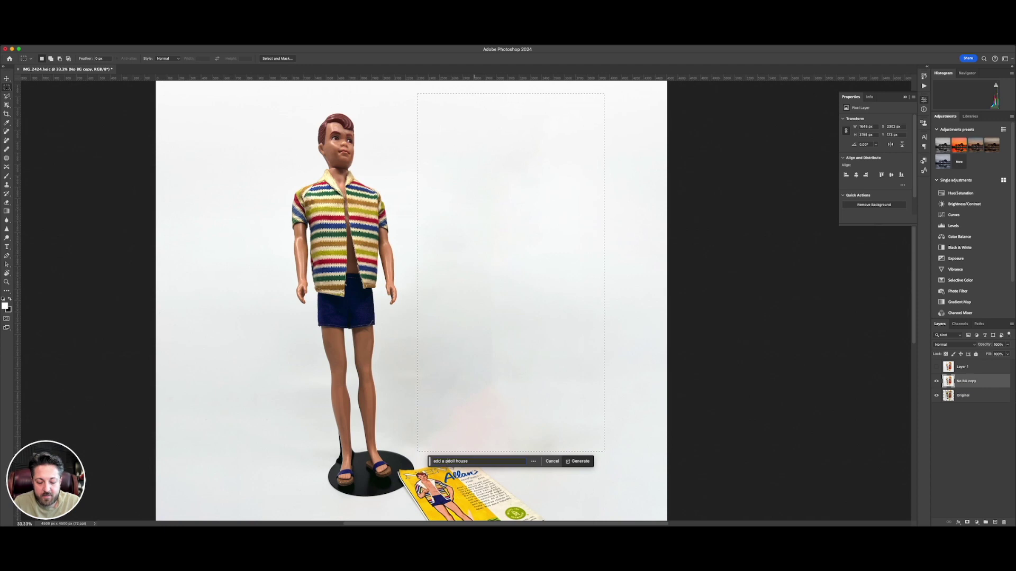
text(pink)
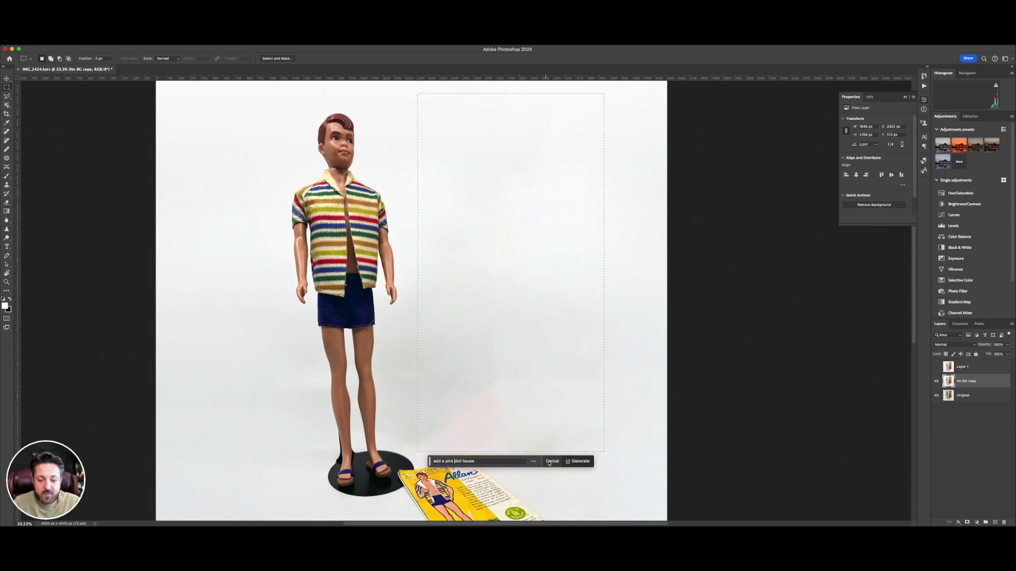
click(580, 461)
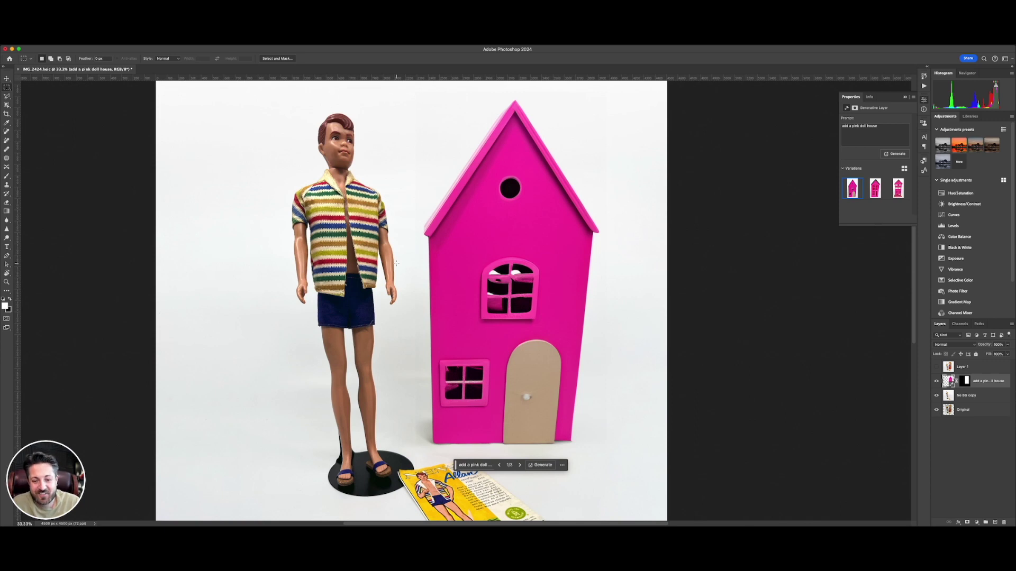
Step: Step through to the third doll house variation, then hide the generated layer
scroll(396, 263, down, 1)
scroll(485, 392, up, 1)
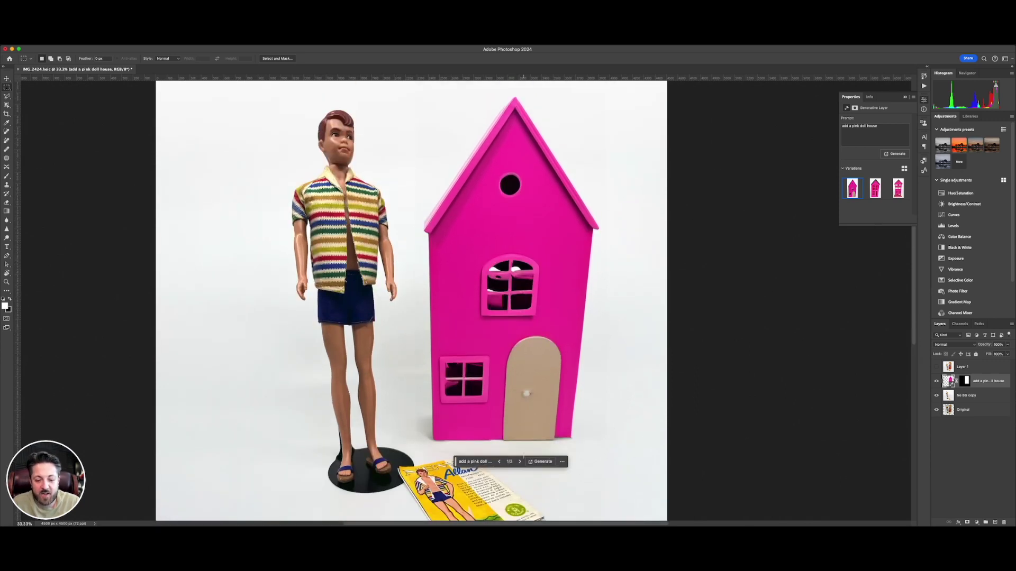
click(520, 462)
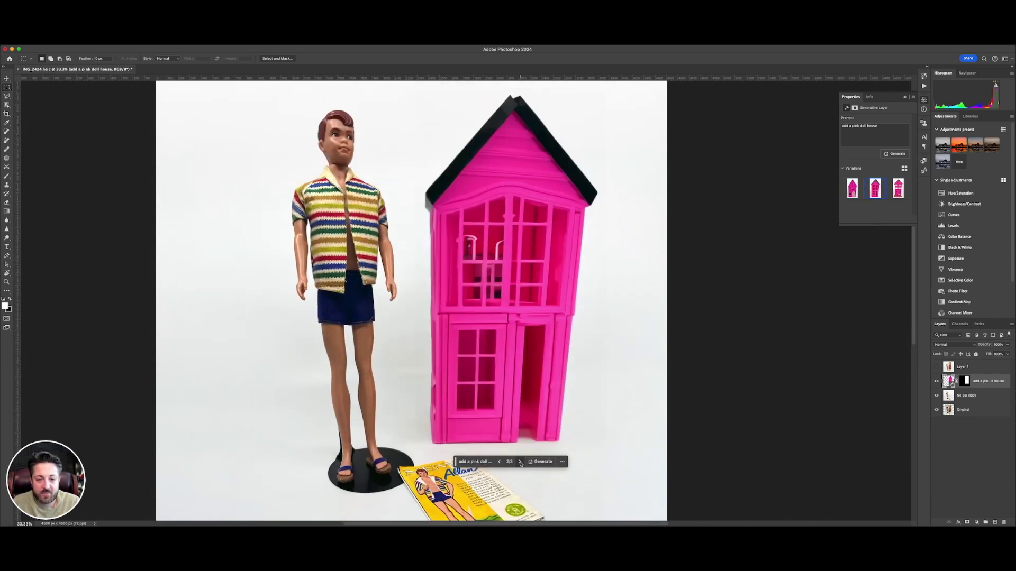
click(520, 462)
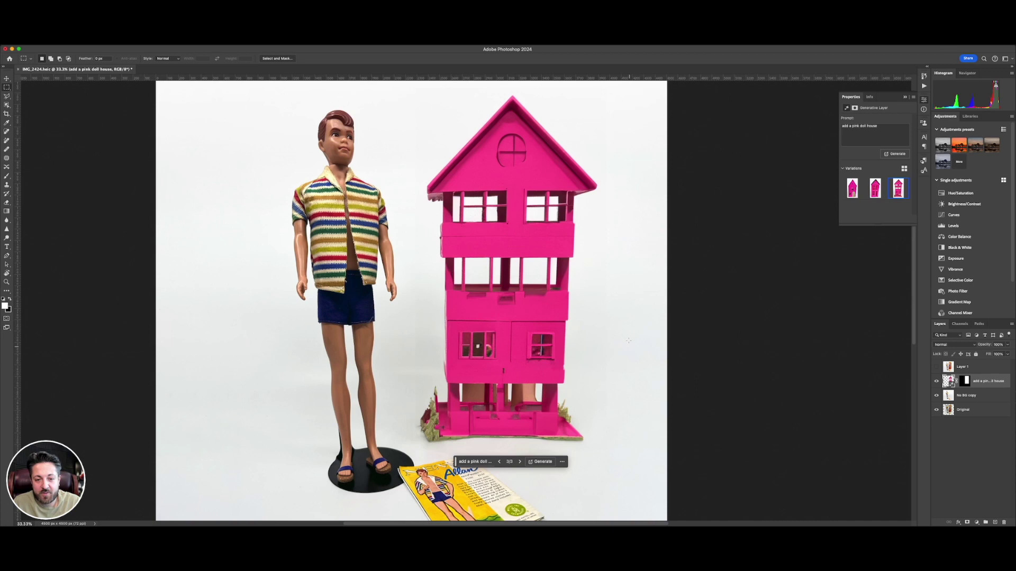
click(936, 381)
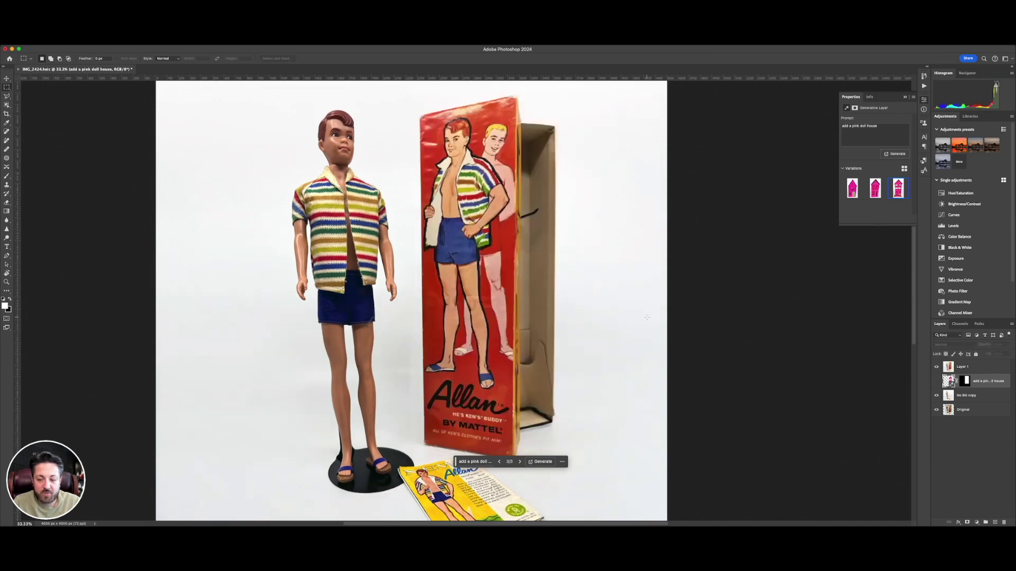
Step: Flatten the image, discarding the hidden layers
click(34, 44)
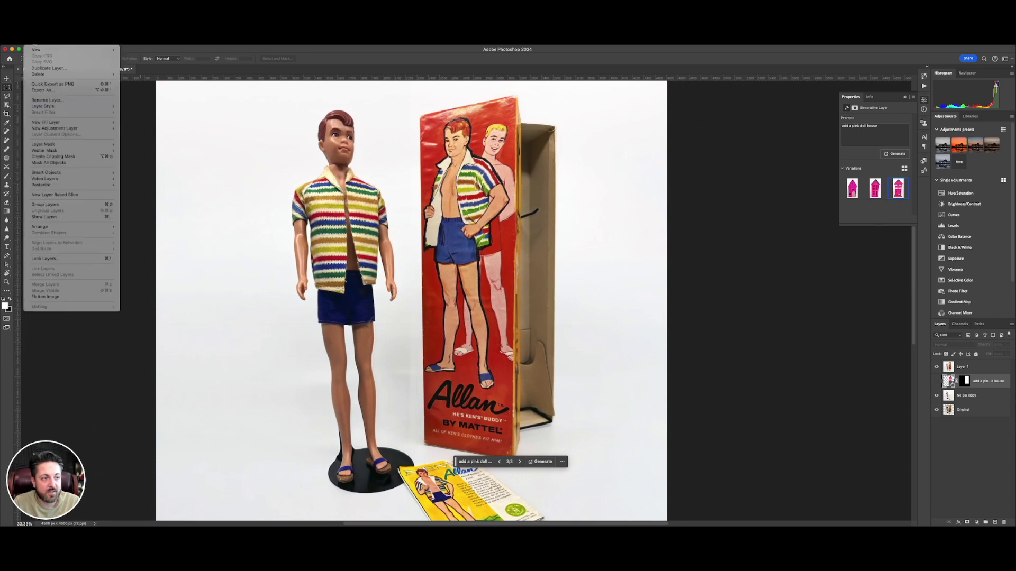
click(99, 296)
key(Return)
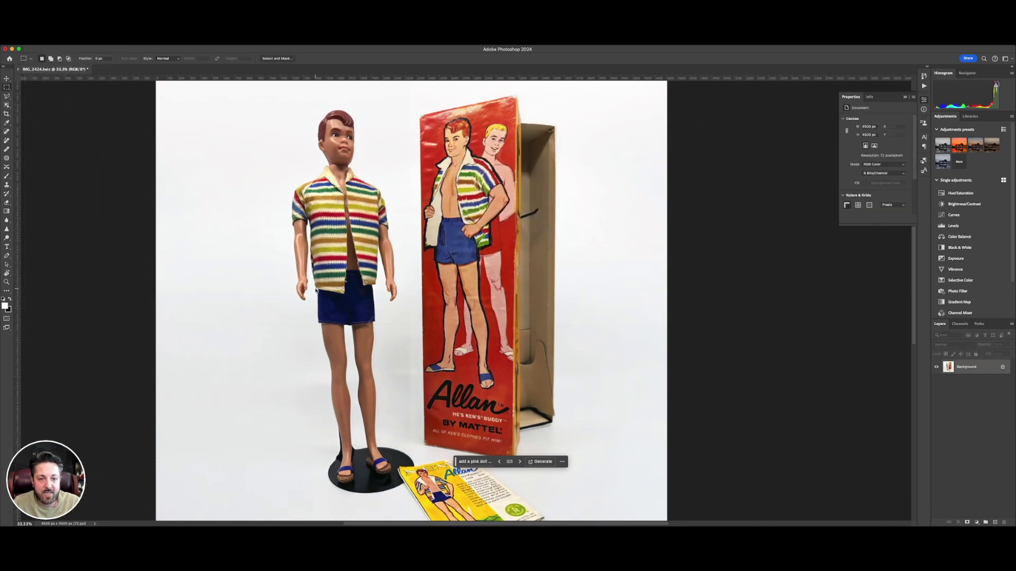
Step: Open the File > Export > Save for Web (Legacy) dialog
click(4, 45)
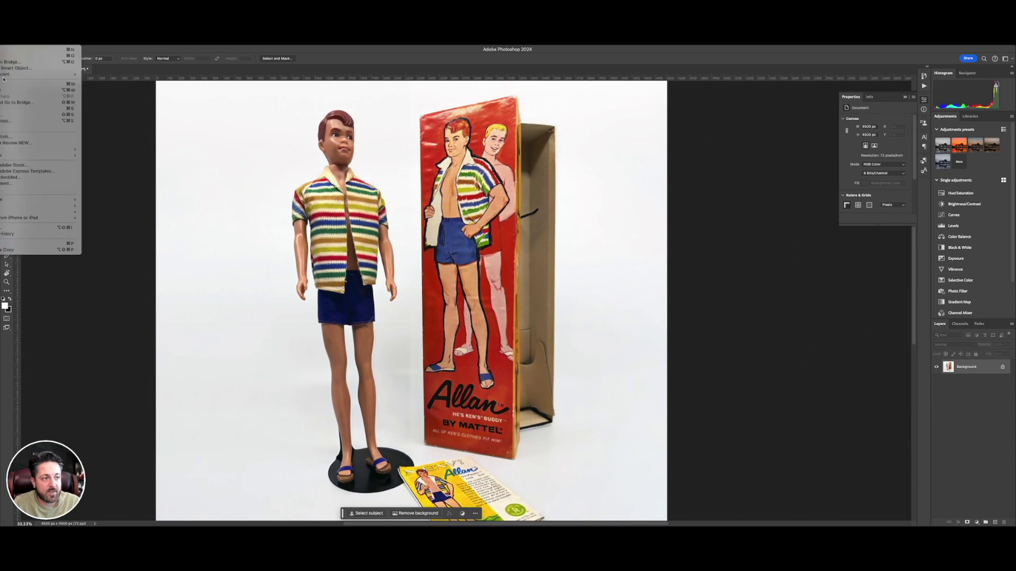
mouse_move(68, 150)
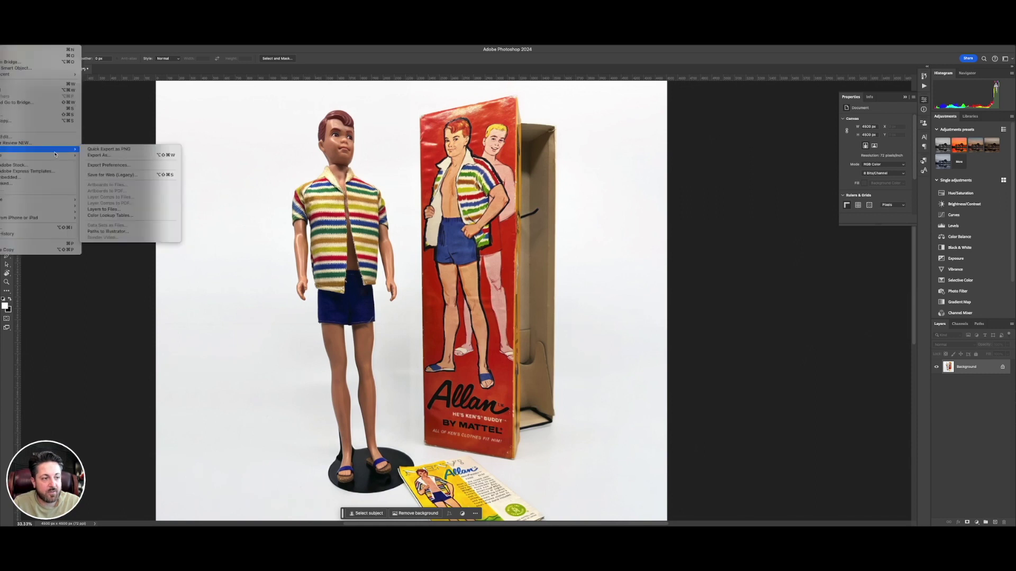
click(121, 176)
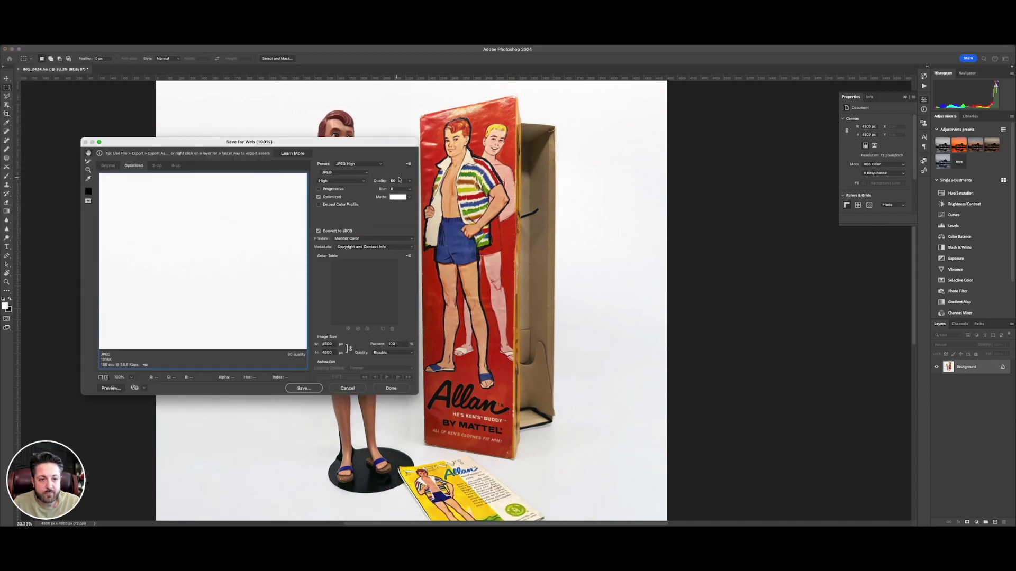
Step: Set the web export width to 2500 px and embed the colour profile
double_click(323, 344)
text(2500)
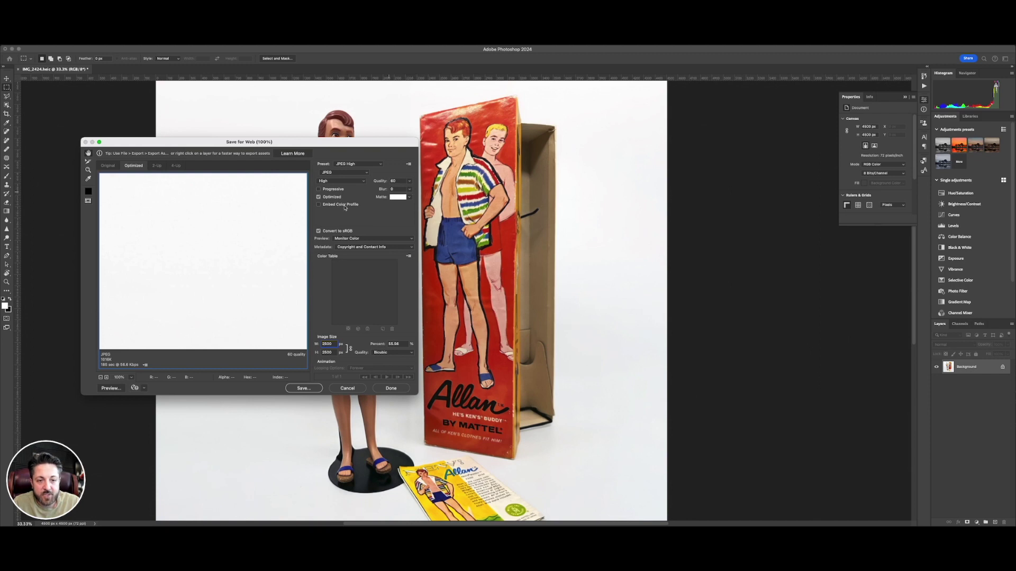
click(334, 203)
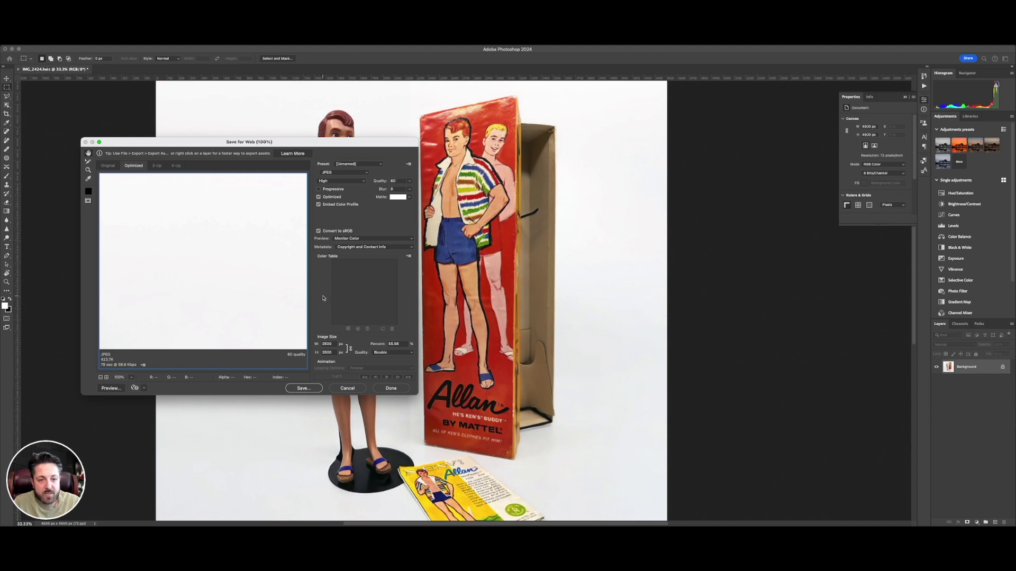
Step: Save the JPEG to the Desktop with '-F' appended to the file name
click(304, 390)
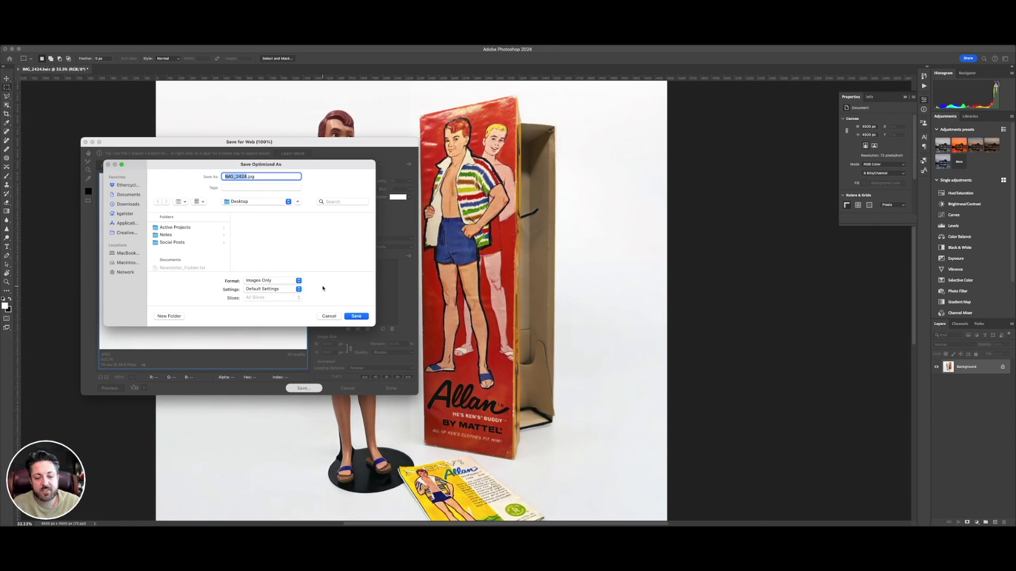
key(Right)
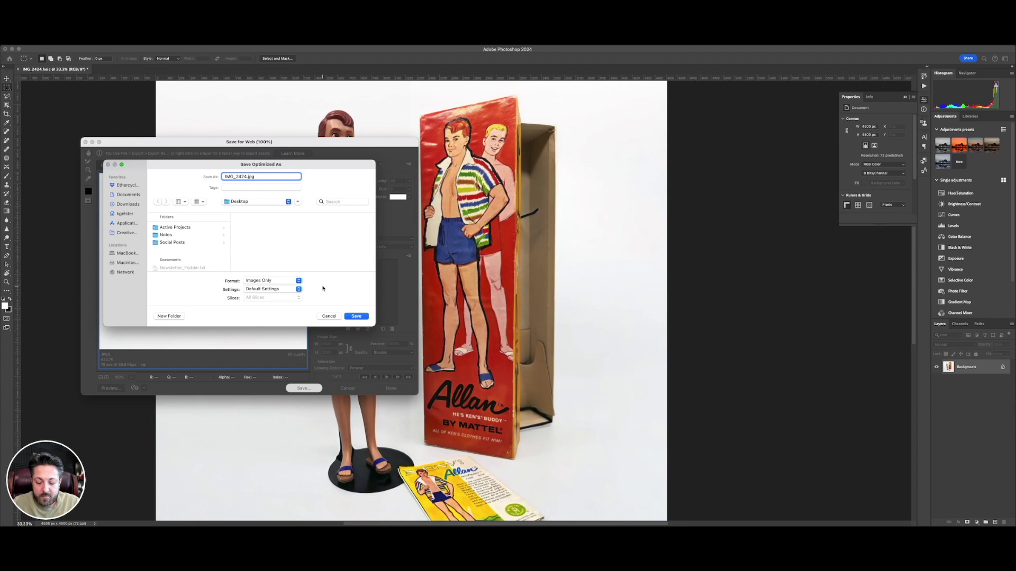
text(-F)
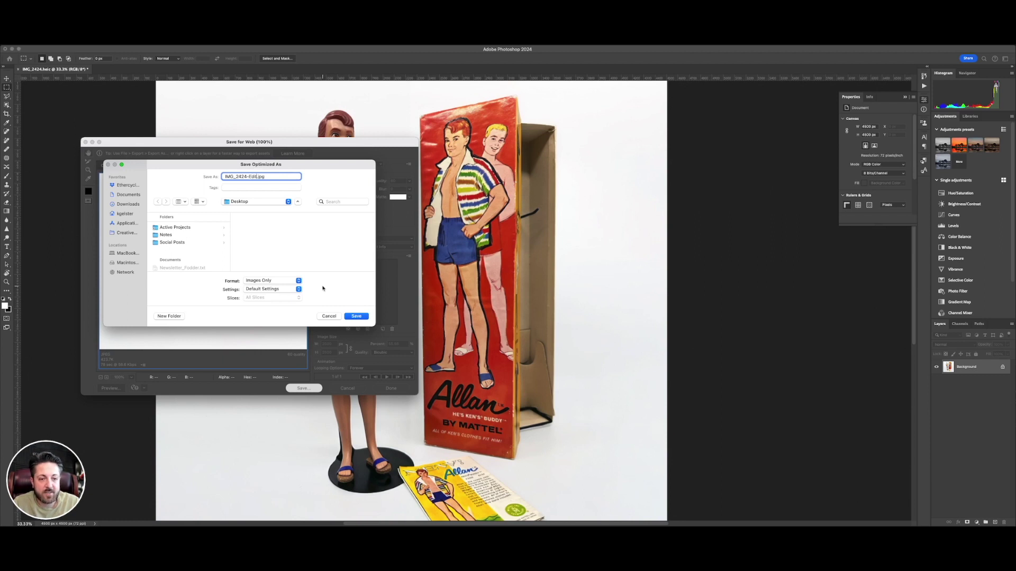
key(Return)
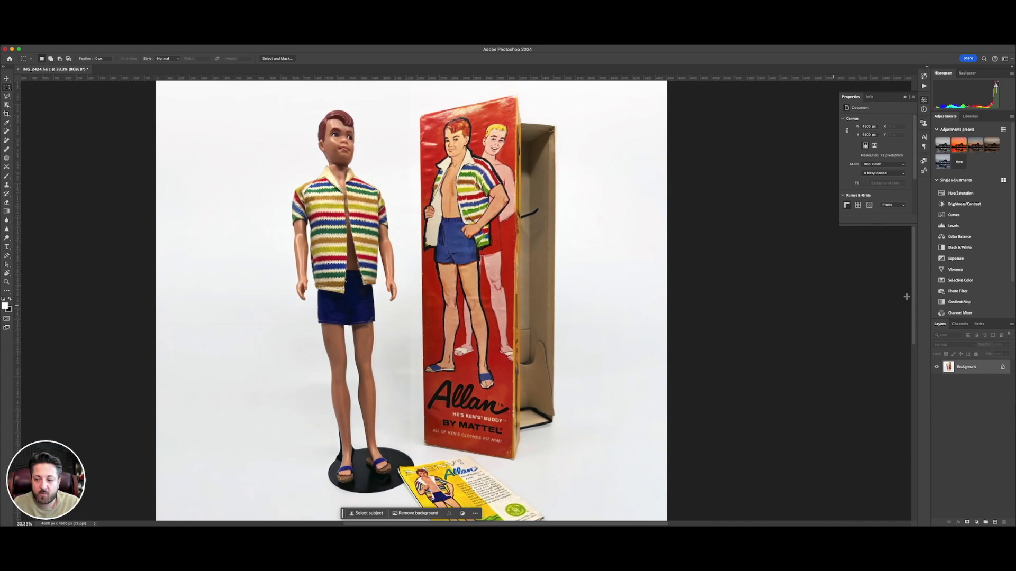
Step: Undo the flatten, hide No BG copy, and toggle Layer 1's visibility to compare
key(super+z)
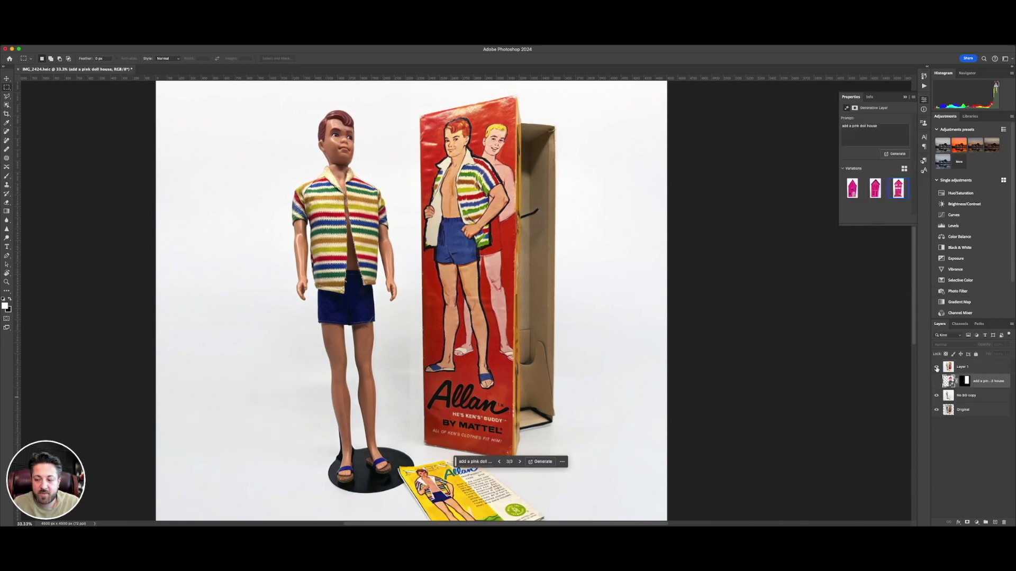
click(937, 397)
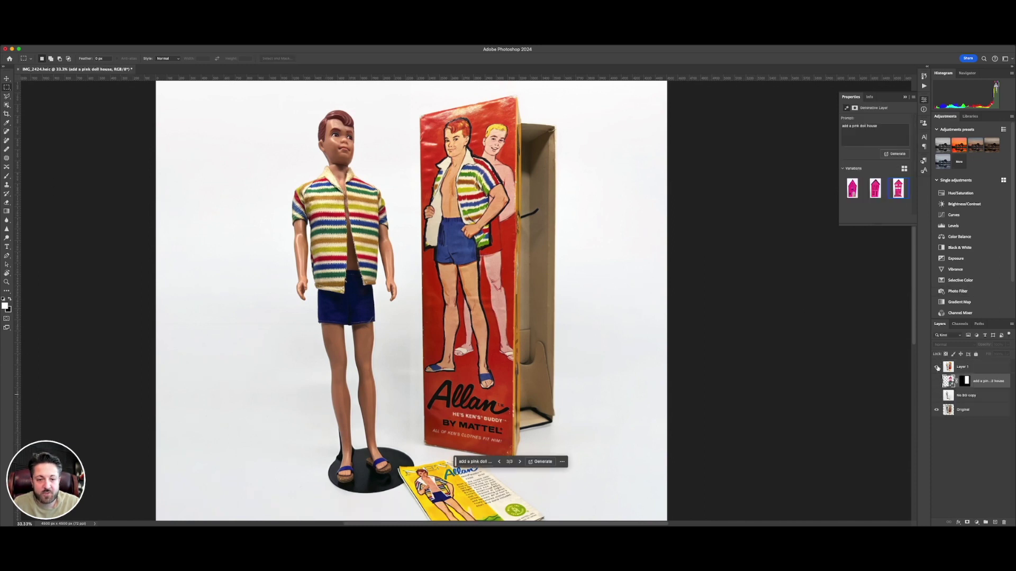
click(937, 367)
click(937, 367)
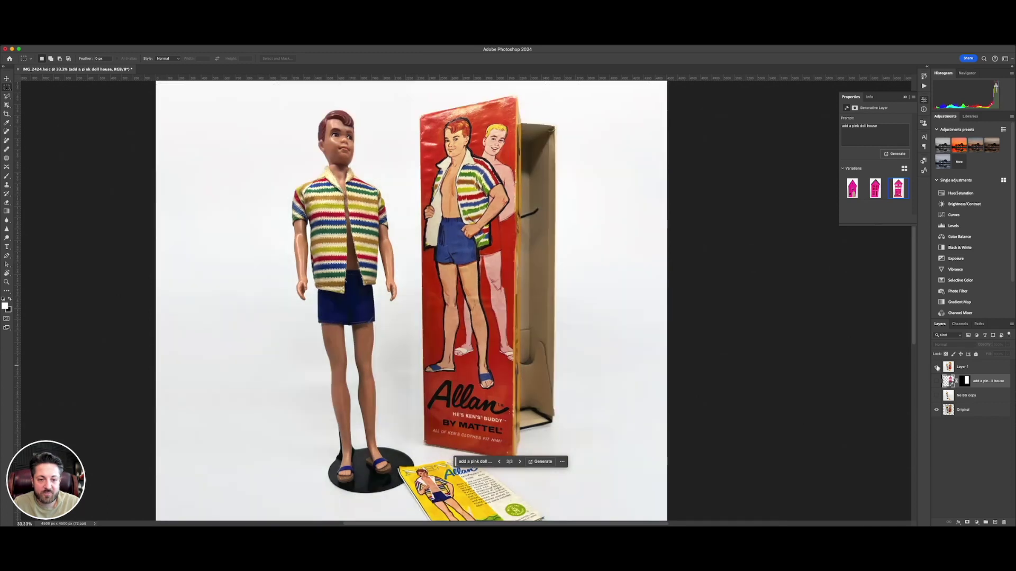
click(937, 367)
click(937, 367)
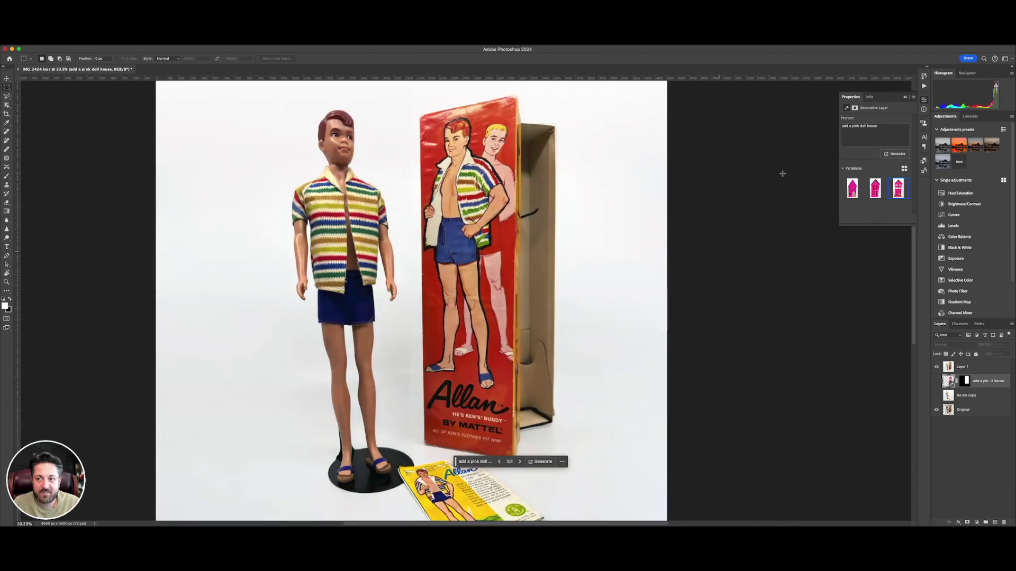